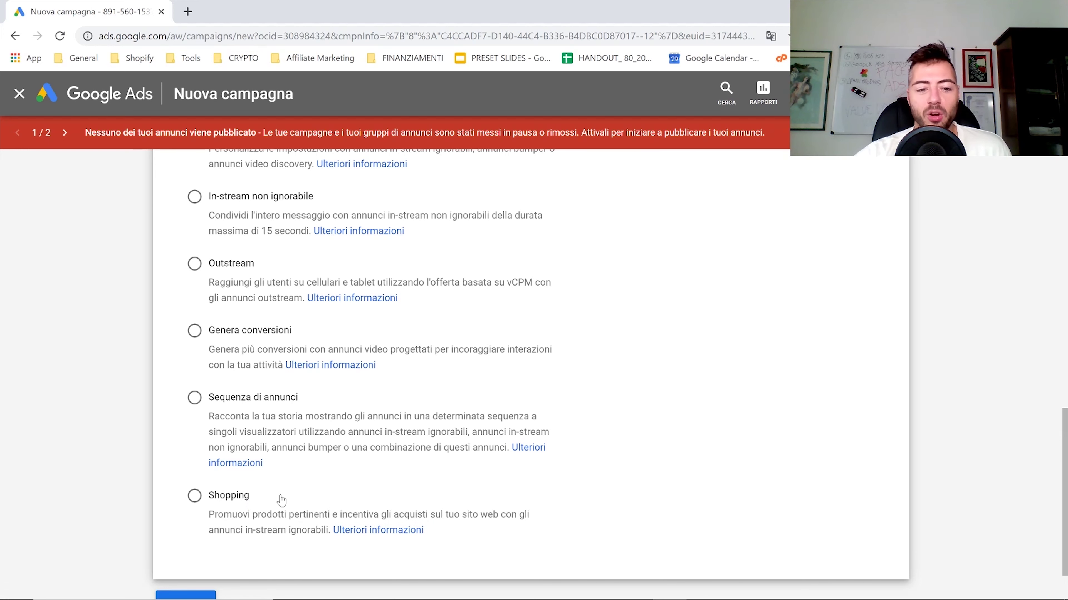
Step: Review the campaign objective, type and subtype choices, and continue with Campagna video personalizzata as the subtype
scroll(638, 394, "up", 3)
scroll(638, 395, "up", 9)
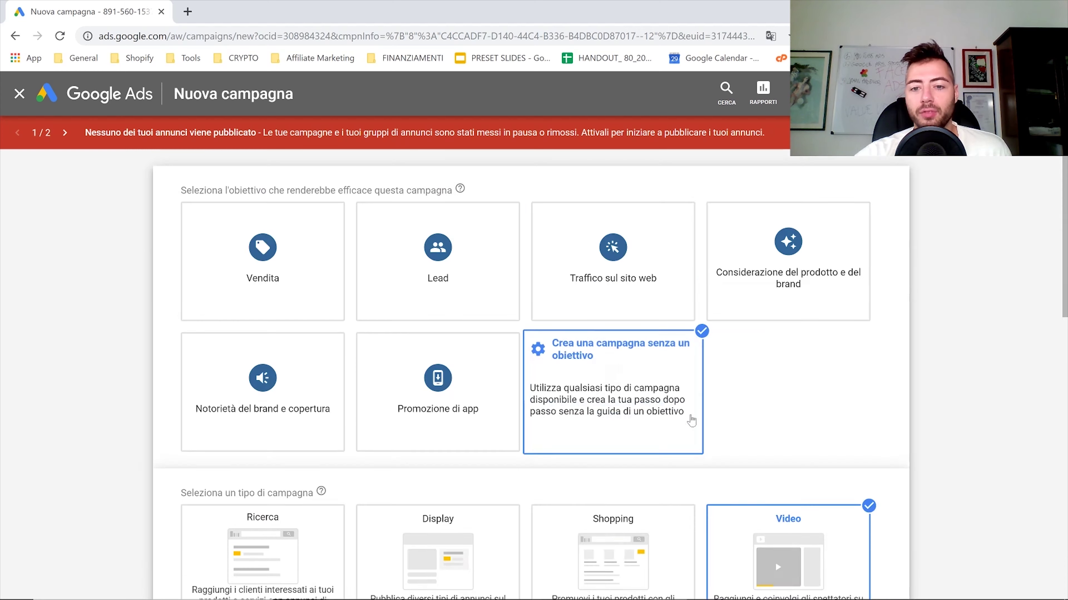
scroll(626, 422, "down", 3)
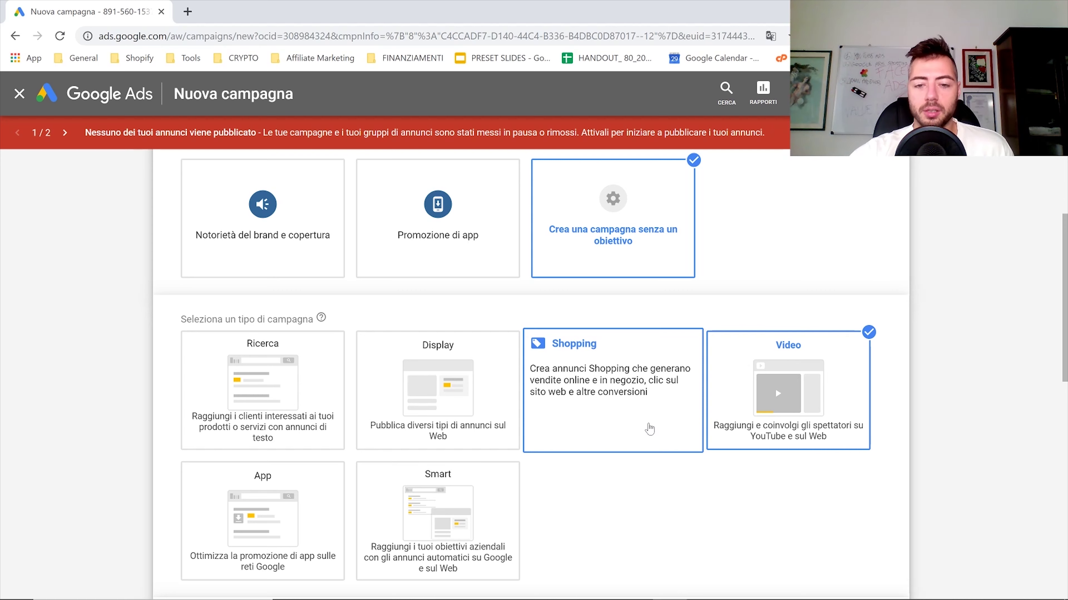
scroll(649, 429, "down", 7)
scroll(638, 405, "down", 3)
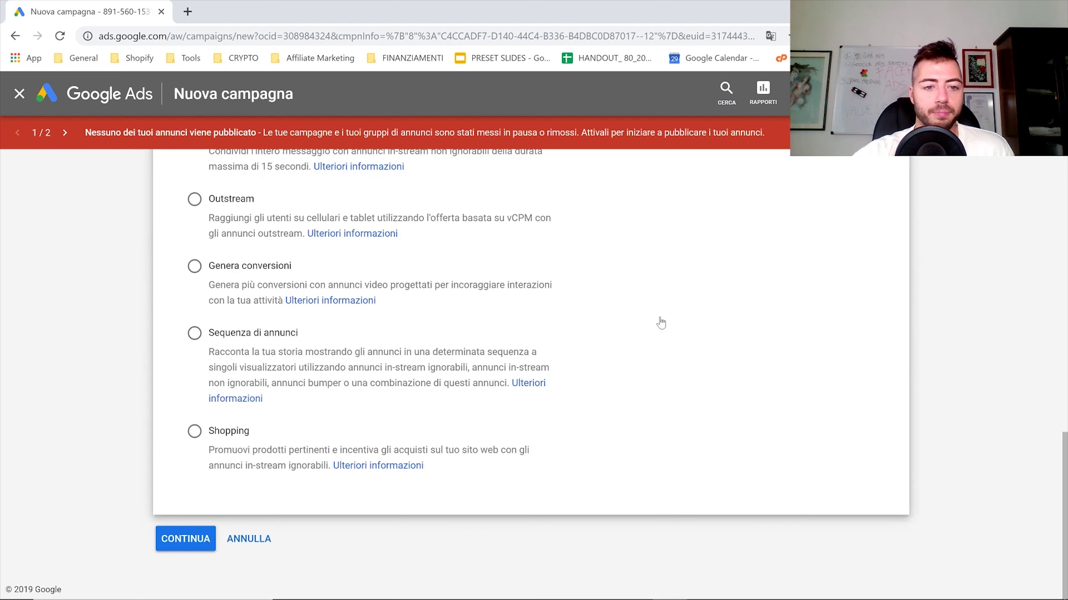
scroll(691, 328, "up", 4)
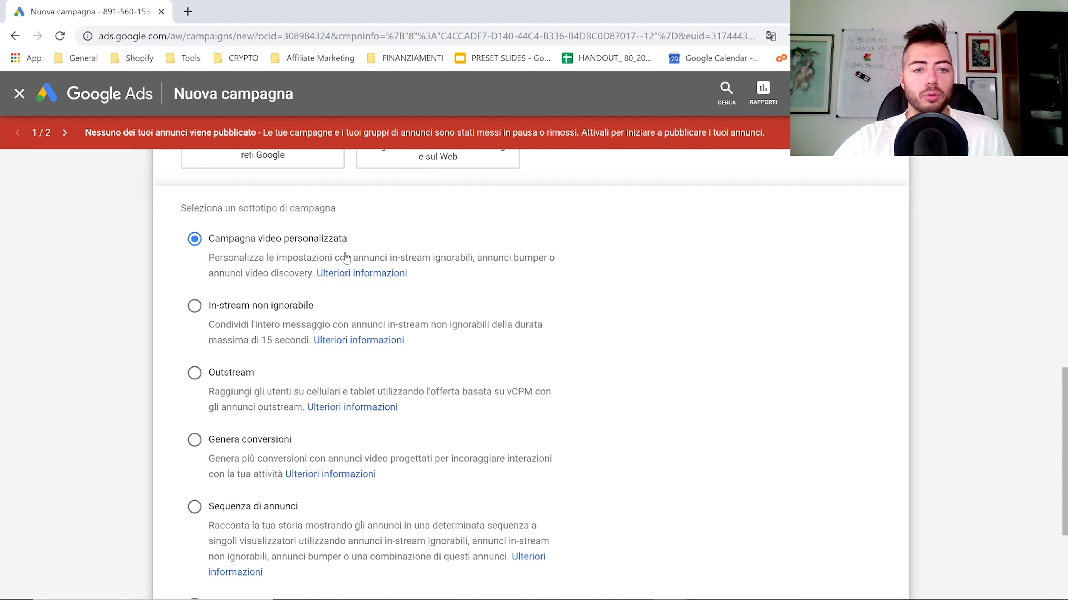
scroll(421, 259, "down", 4)
left_click(187, 540)
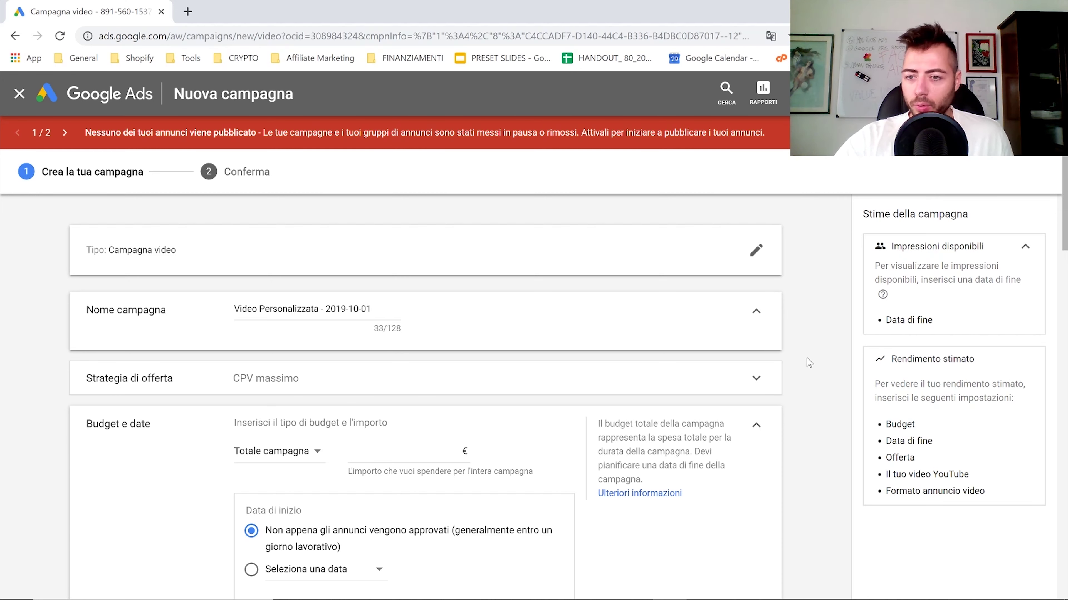
Step: Expand the Strategia di offerta section of the new video campaign
left_click(757, 378)
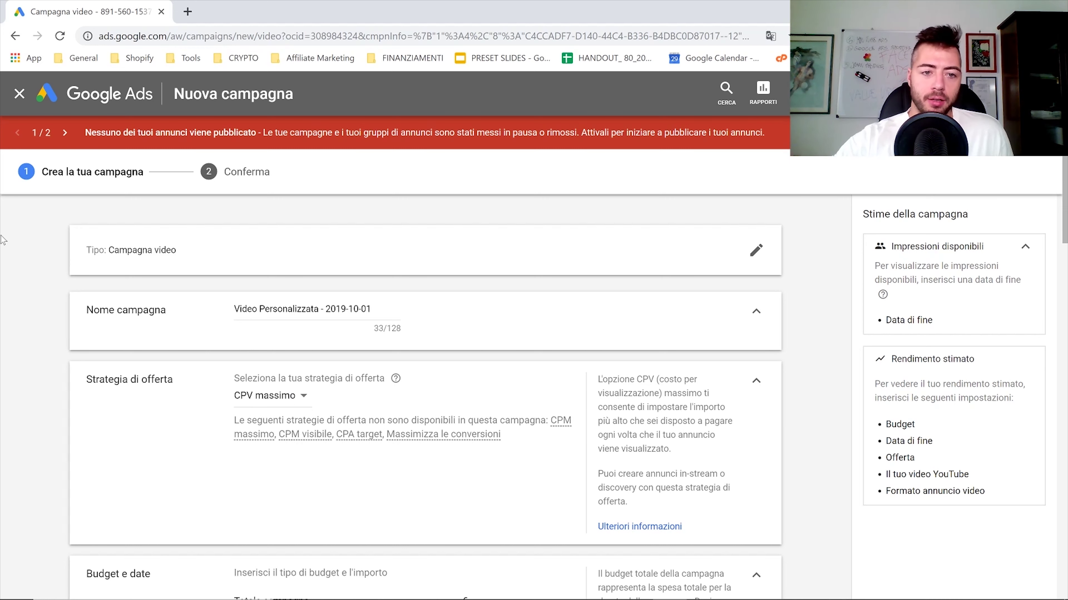
left_click(371, 309)
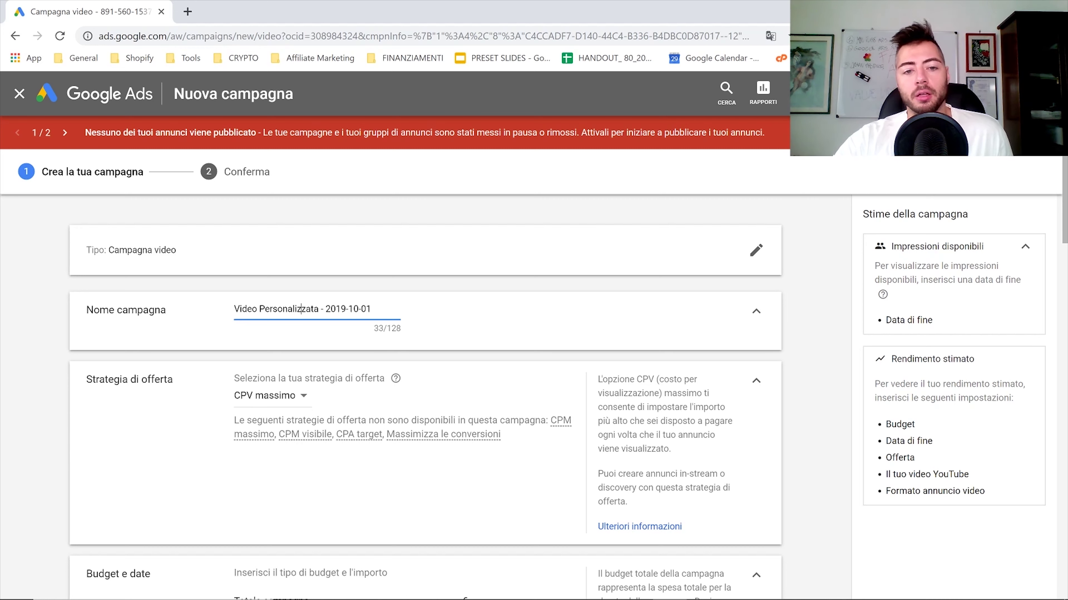
left_click(793, 313)
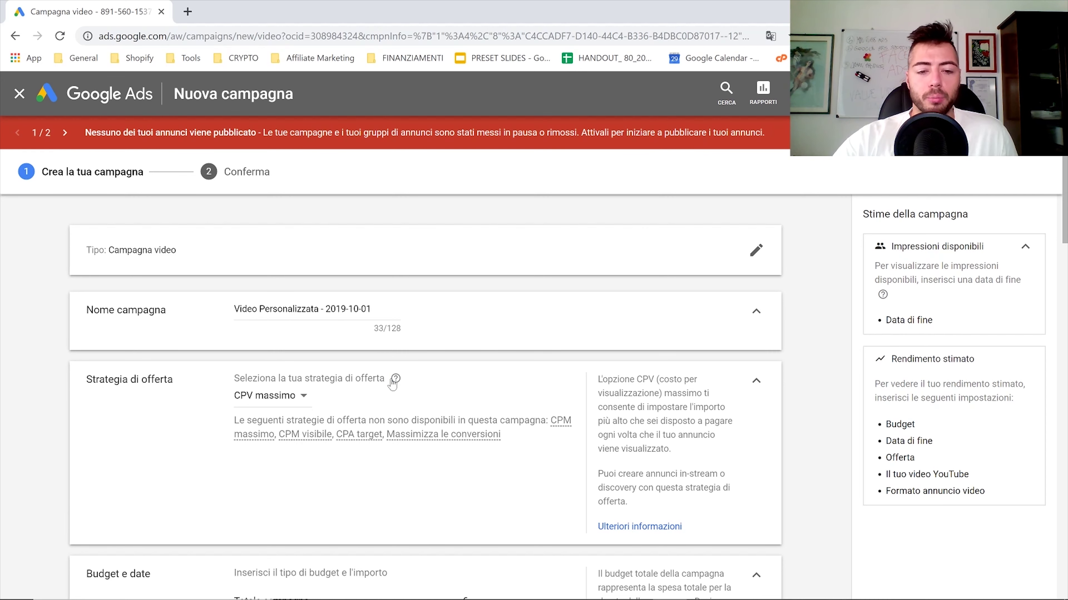
Step: Read the explanations for the unavailable bidding strategies, from CPM massimo through CPA target to Massimizza le conversioni
mouse_move(393, 383)
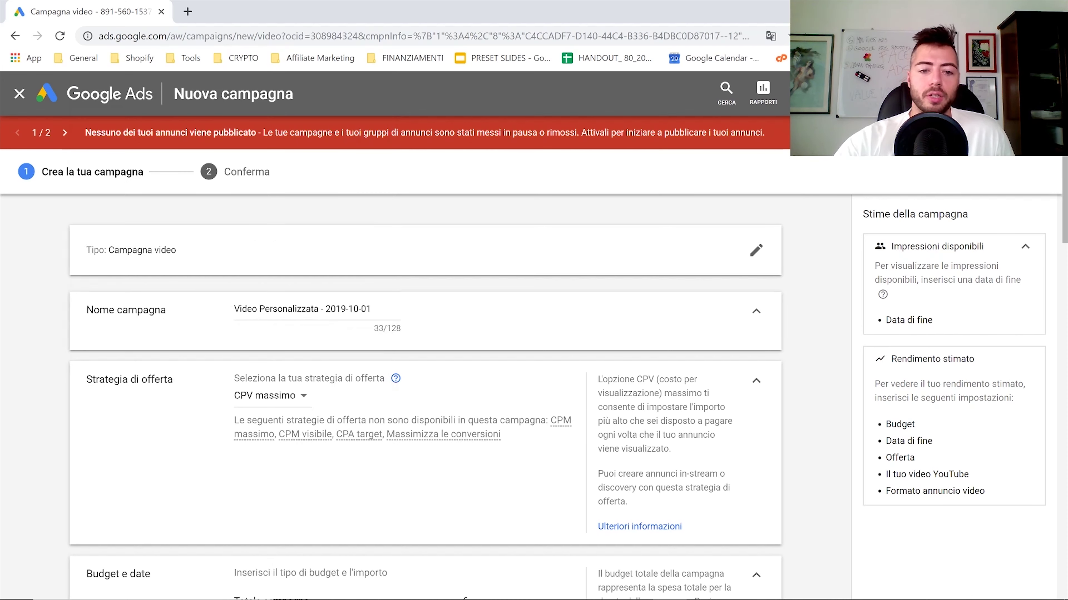
mouse_move(560, 421)
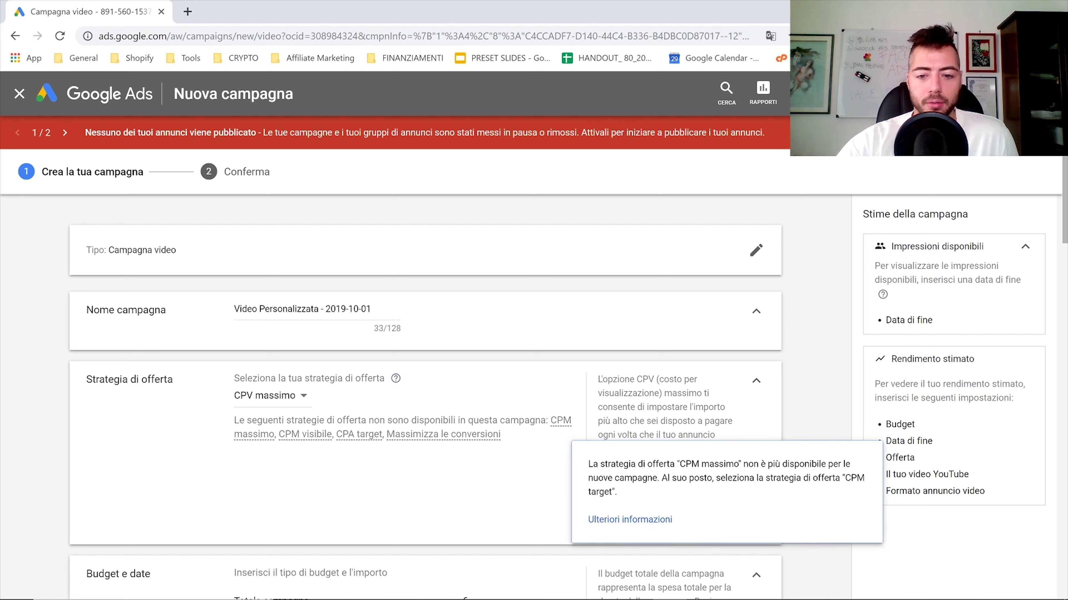
key("Escape")
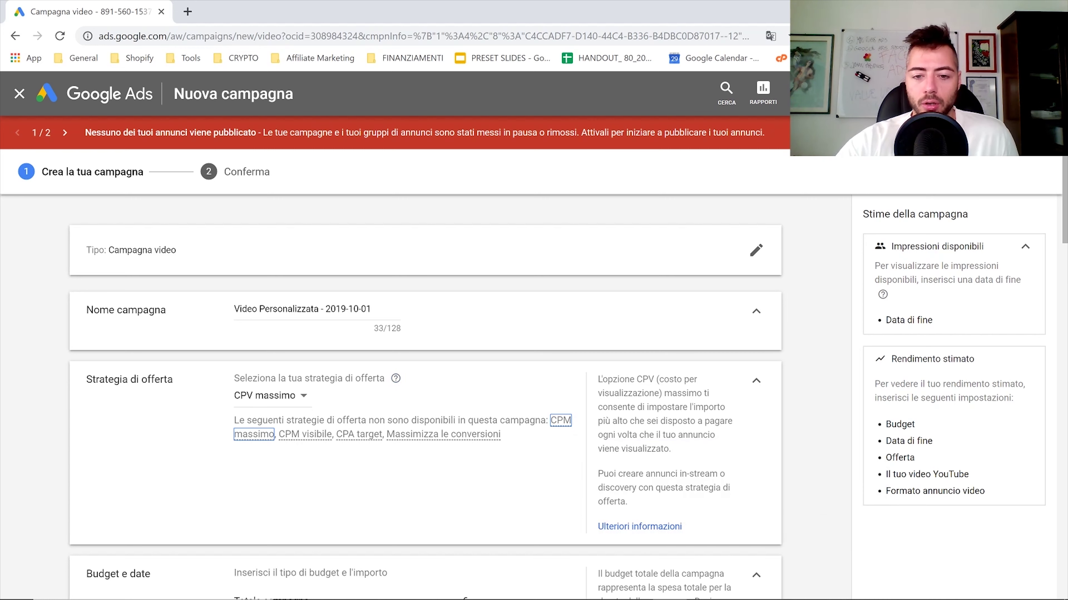
key("Return")
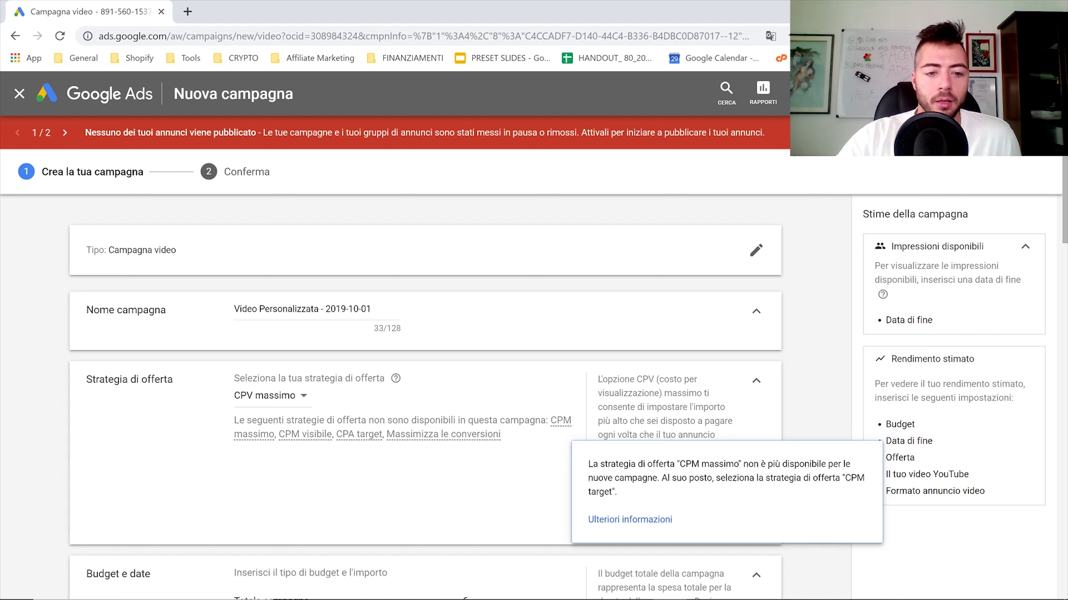
key("Tab")
key("Return")
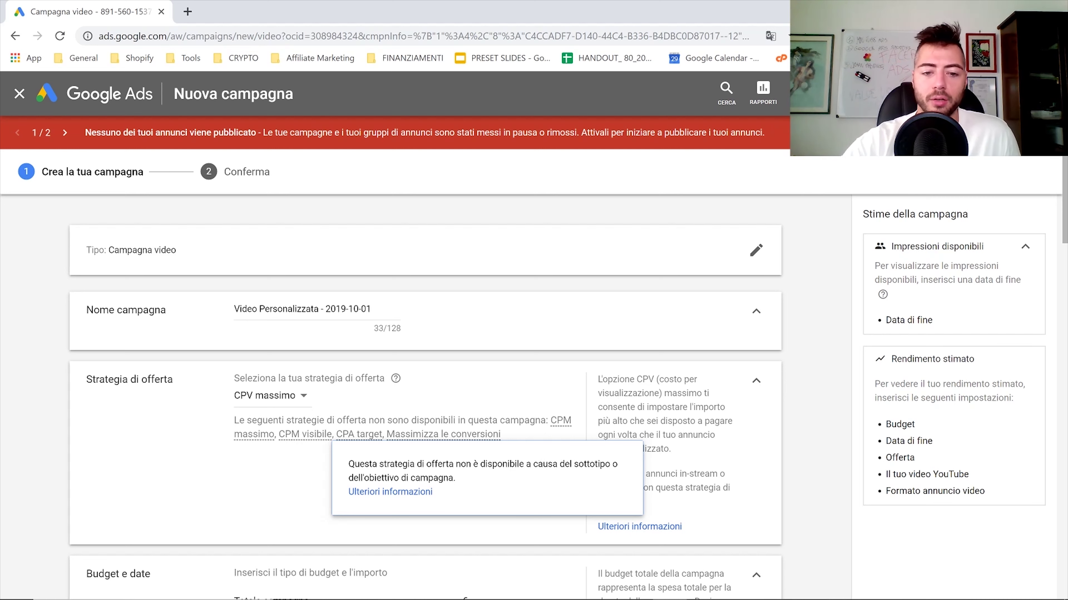
key("Tab")
key("Return")
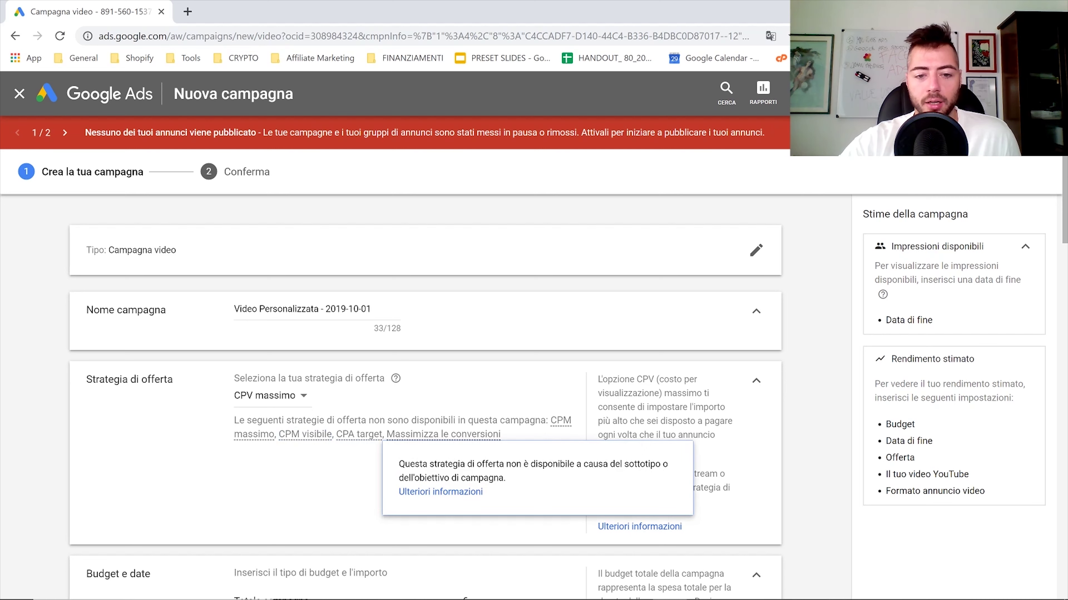
key("Escape")
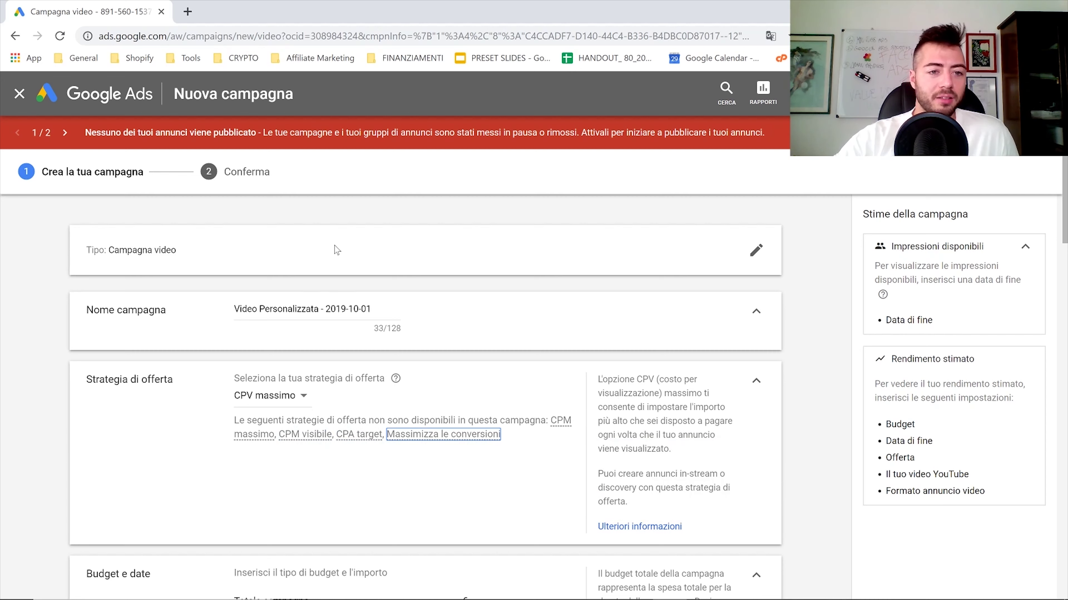
left_click(393, 436)
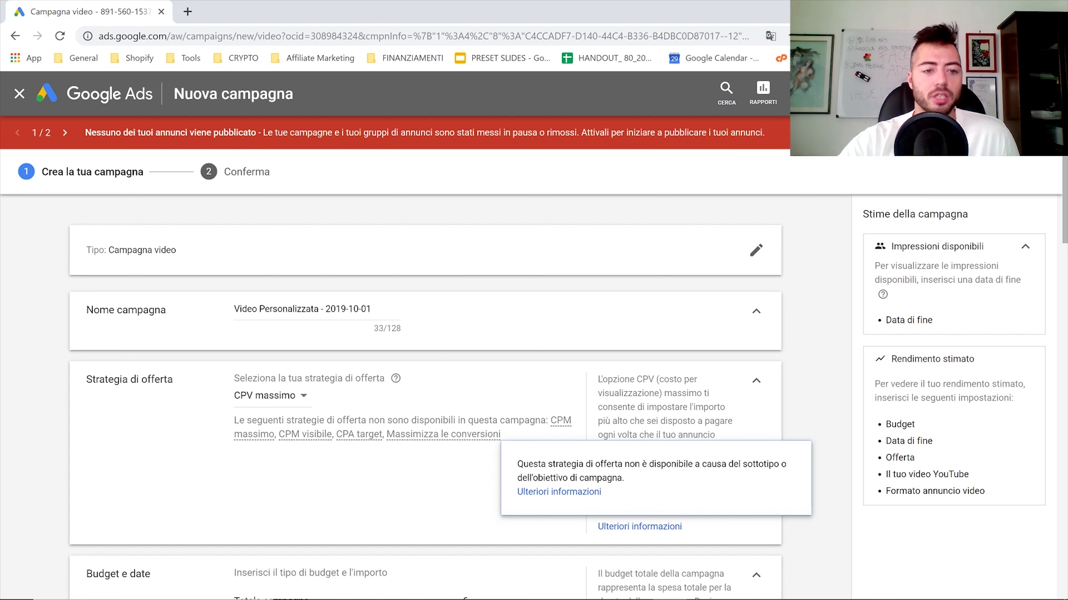
Step: Examine the selectable bidding strategies and read the help definitions of CPV and CPM bidding
left_click(267, 395)
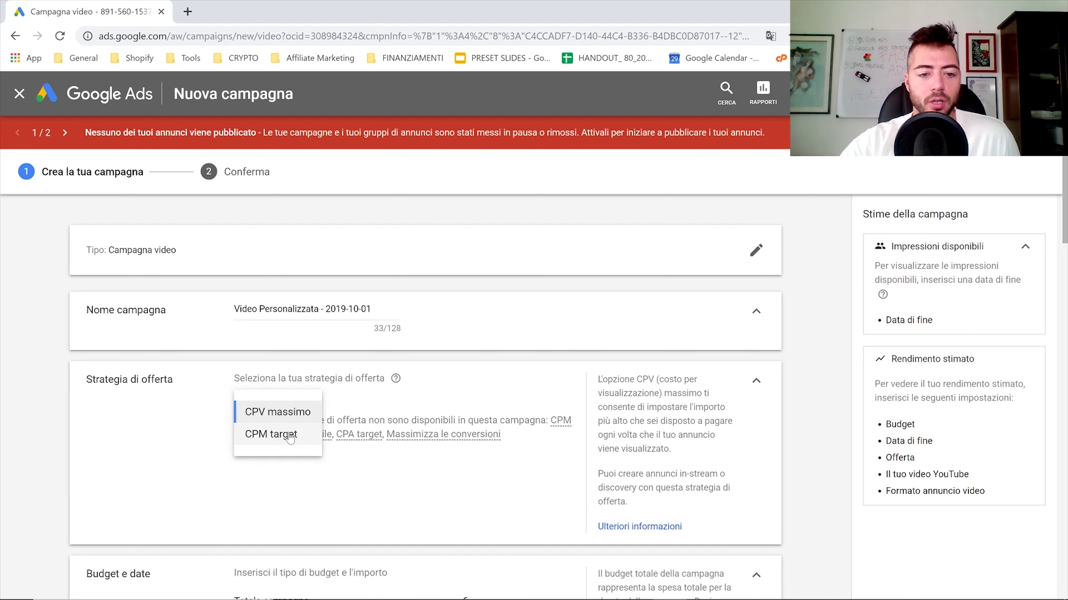
left_click(365, 399)
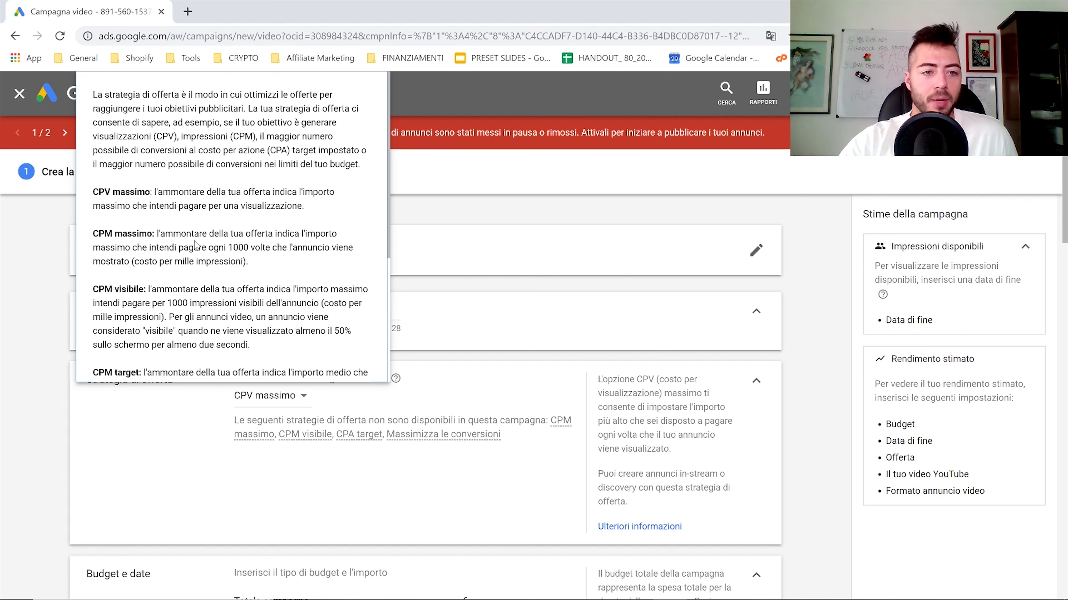
left_click(301, 399)
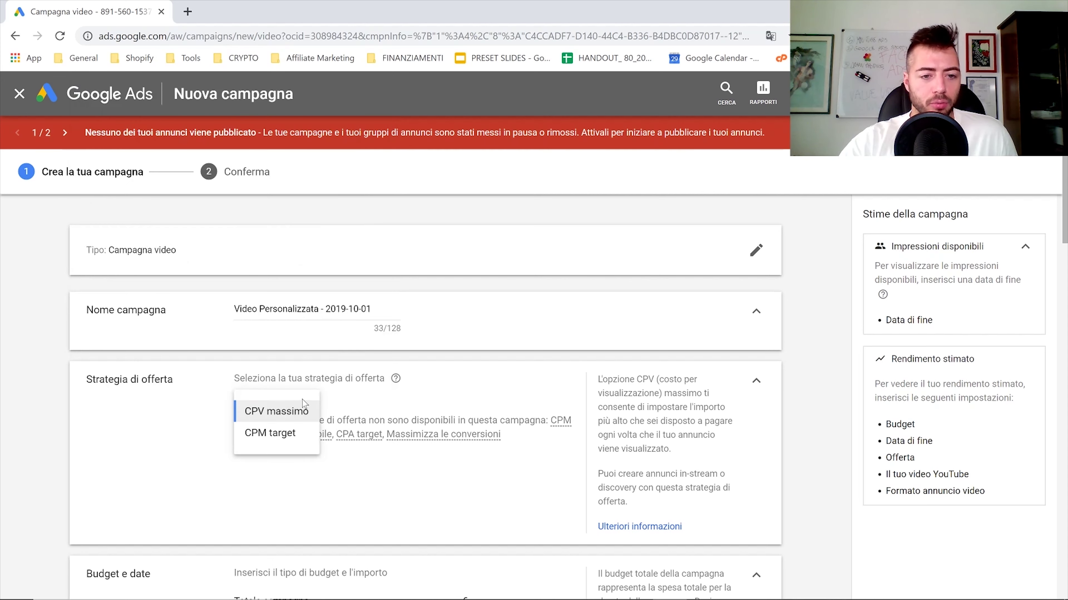
left_click(394, 381)
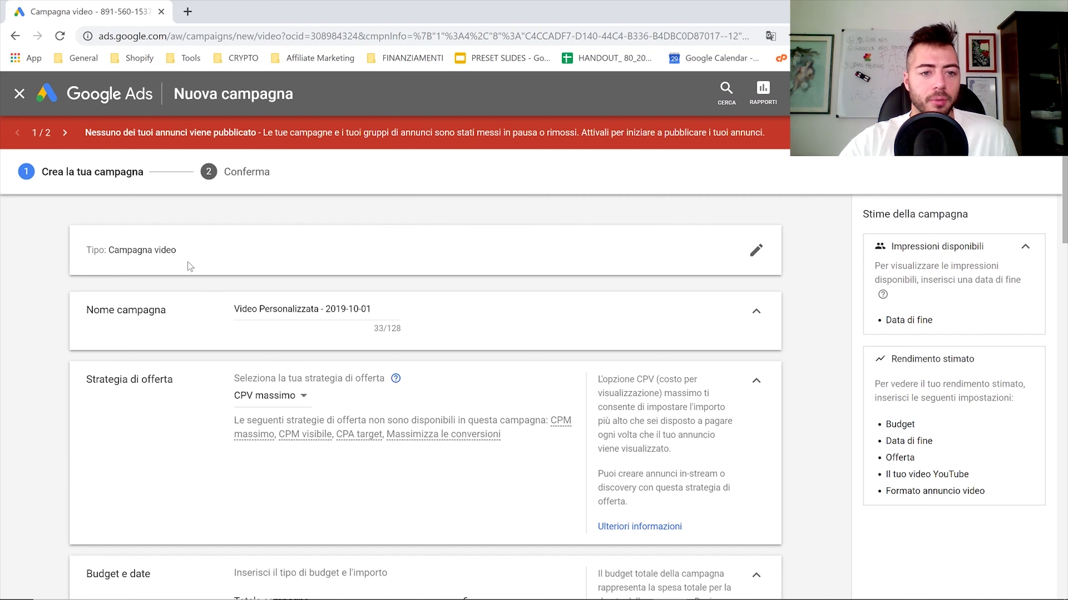
left_click(396, 379)
scroll(233, 227, "down", 2)
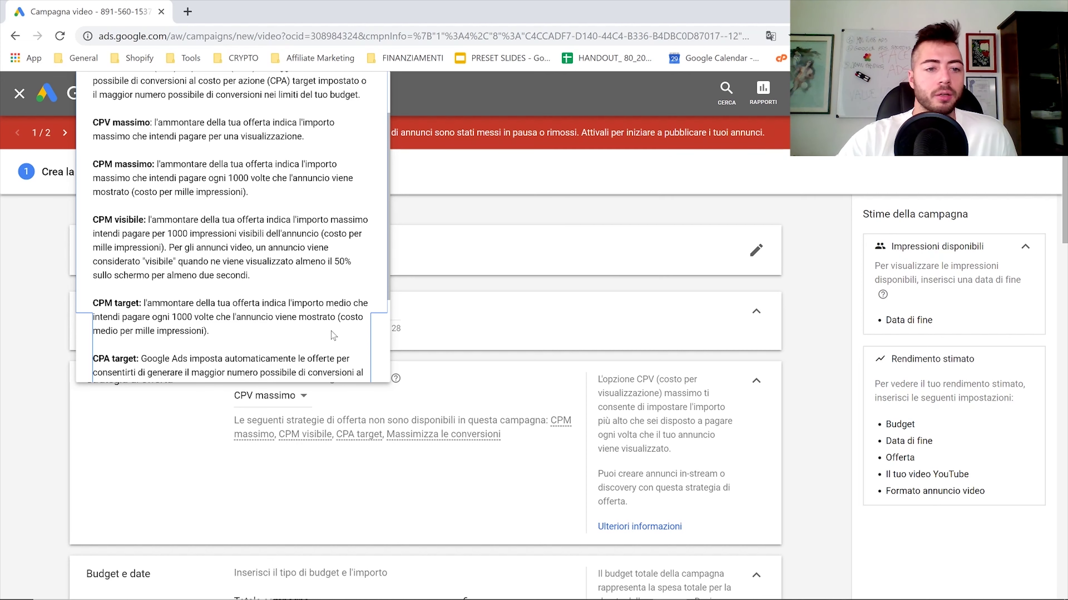
Step: Set the campaign's bidding strategy to CPM target, checking its definition against CPV massimo in the help text
left_click(269, 395)
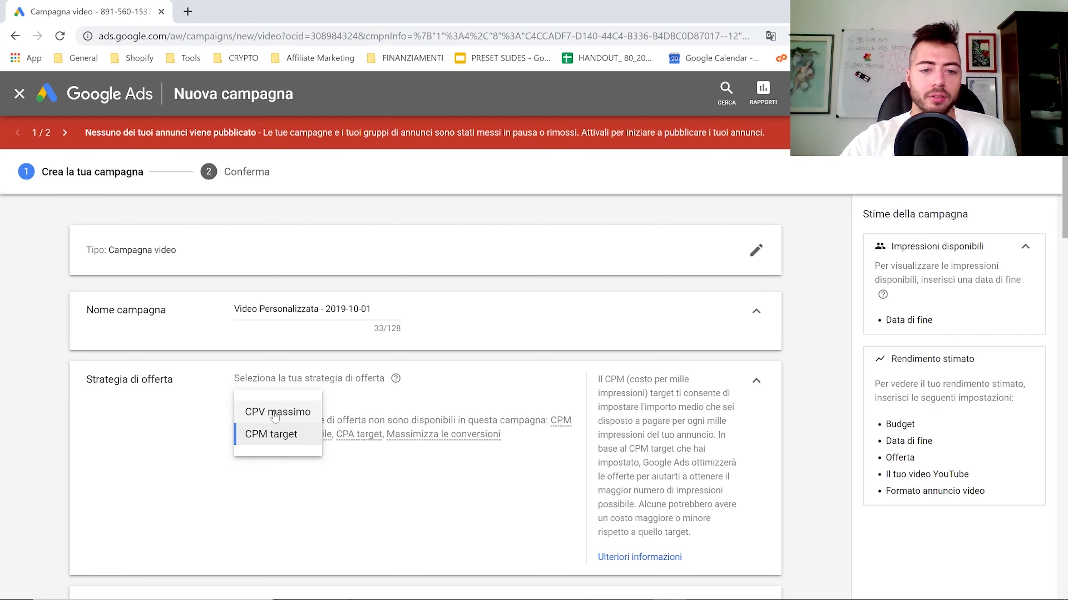
left_click(395, 383)
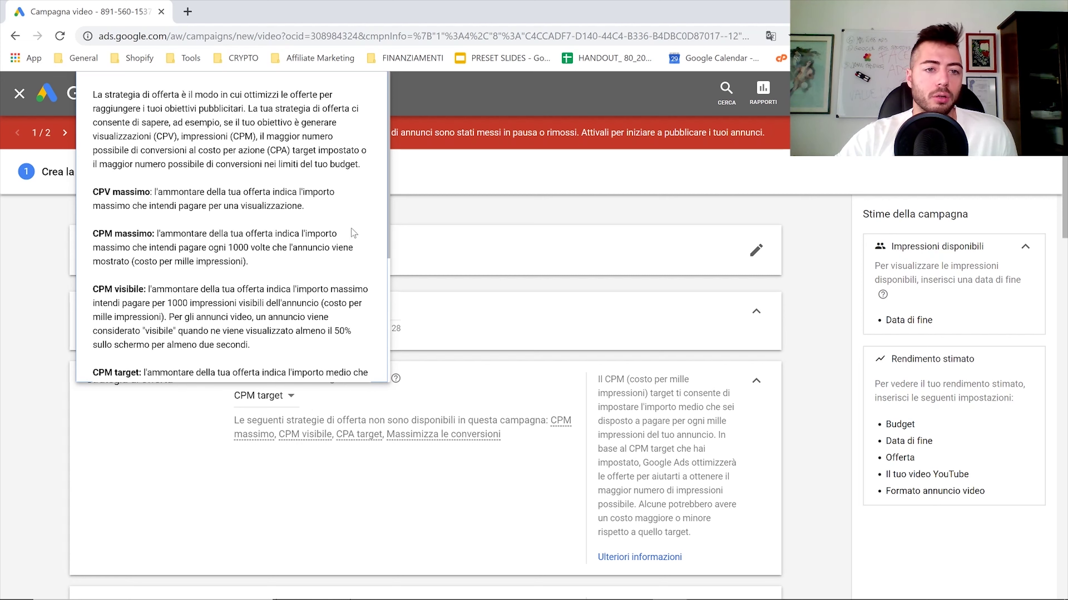
left_click(273, 407)
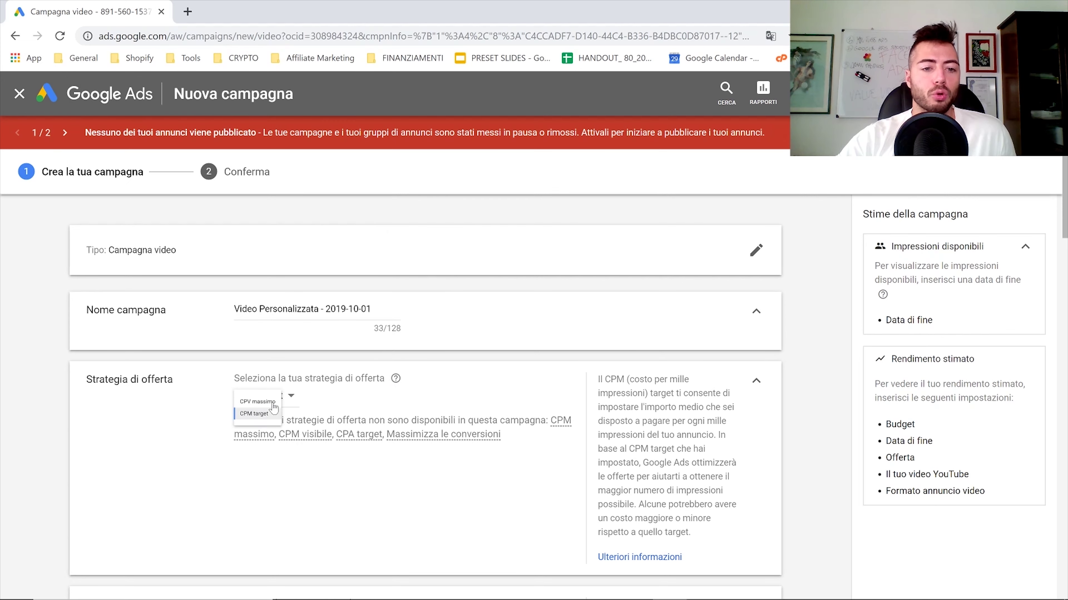
left_click(271, 436)
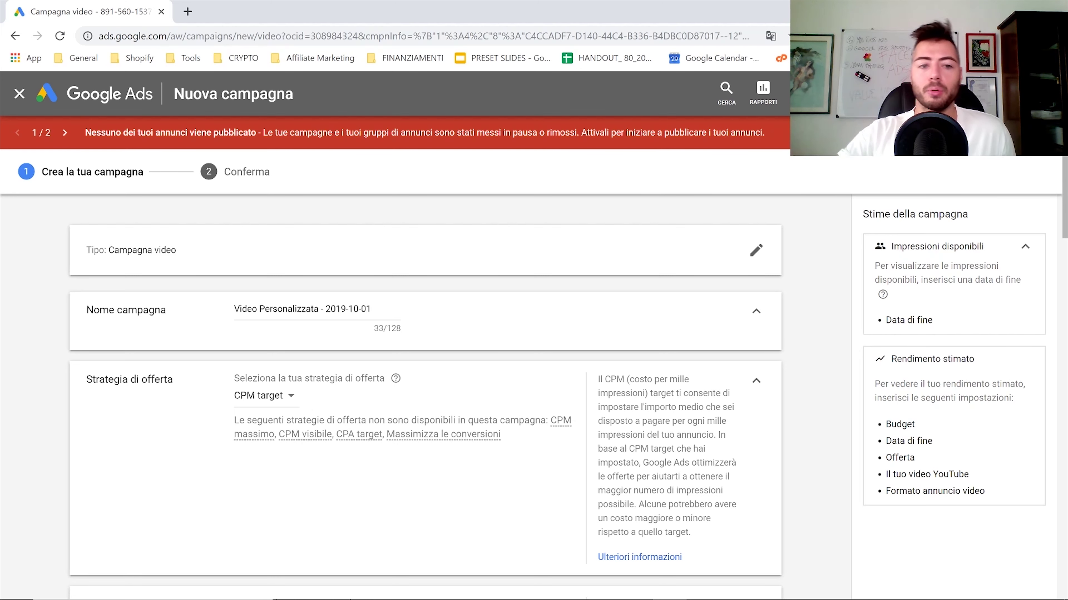
Step: Set the total campaign budget (Totale campagna) to 100 €
scroll(450, 471, "down", 4)
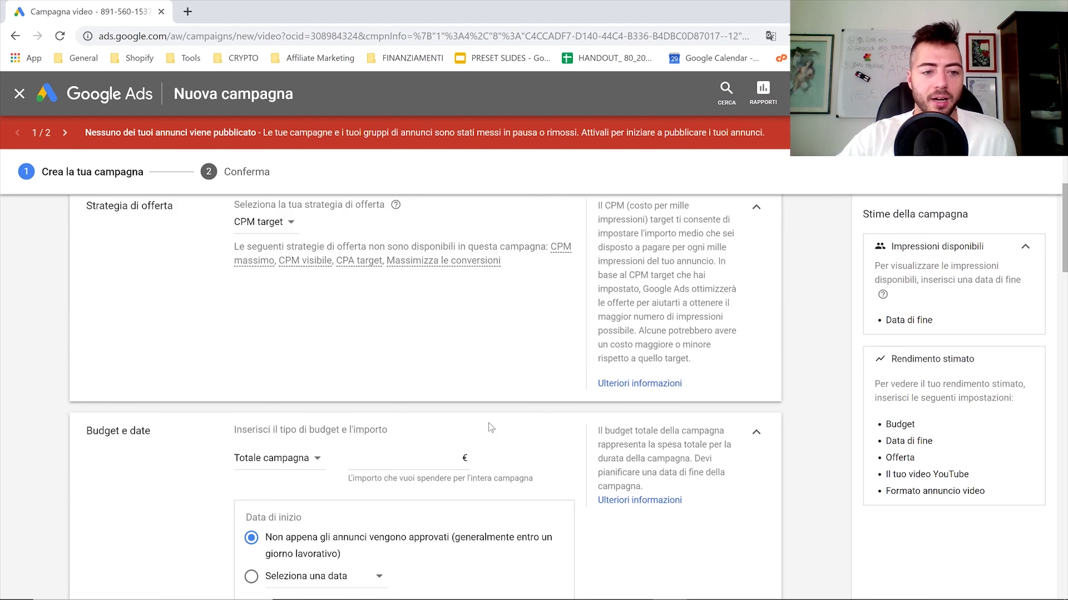
left_click(434, 466)
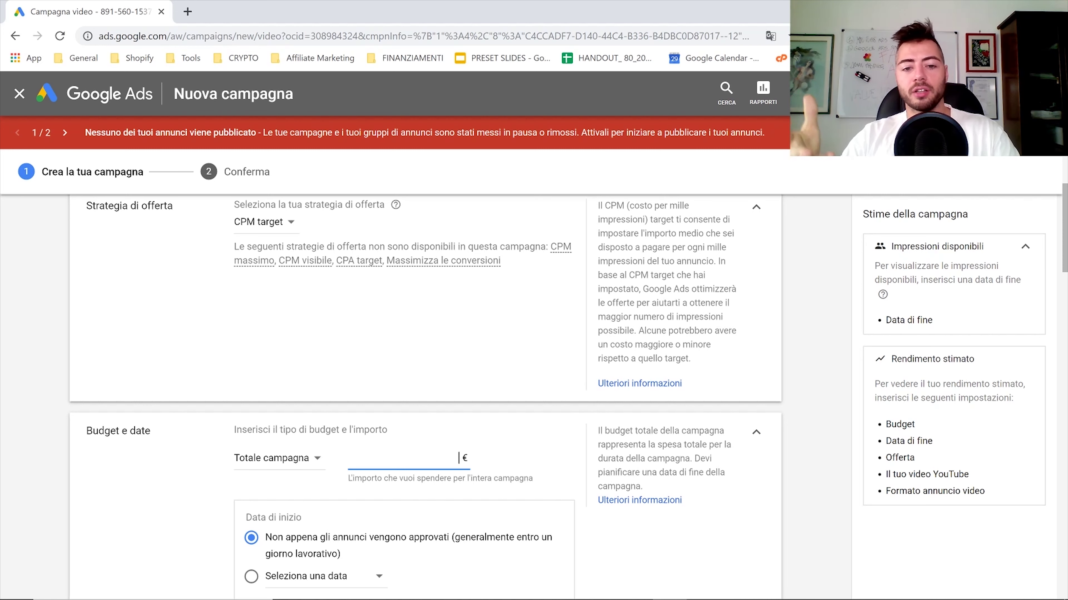
type("100")
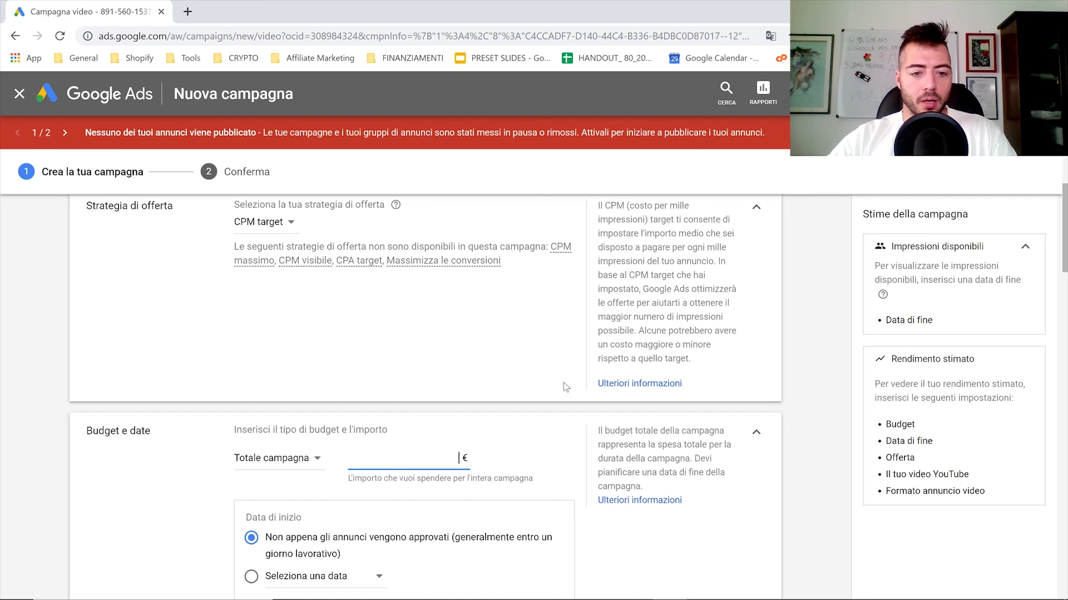
left_click(520, 421)
scroll(542, 420, "down", 4)
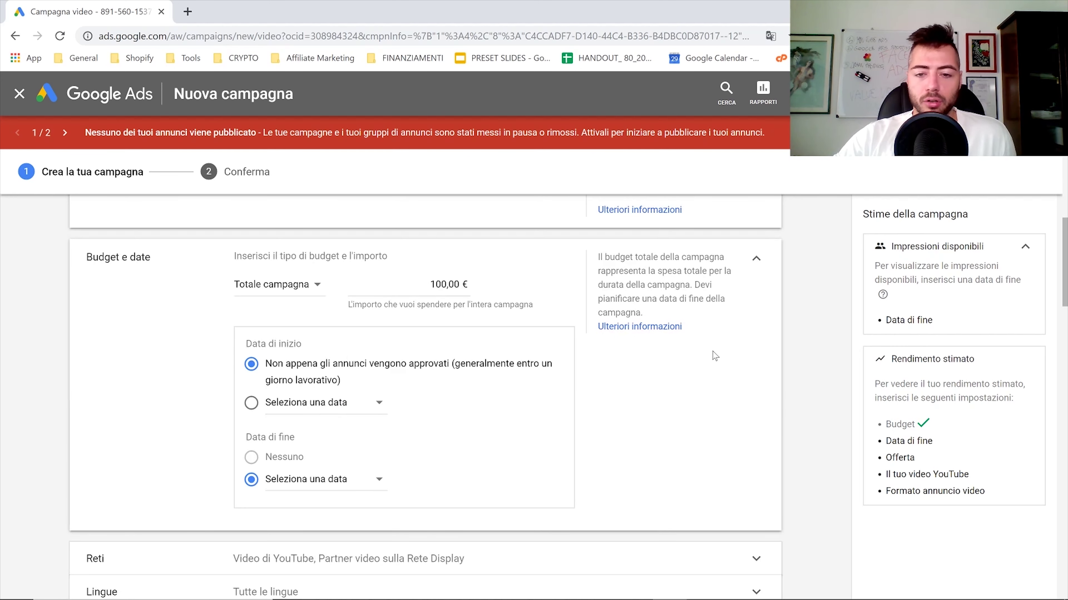
Step: Examine the campaign's start date calendar and close it without picking a date
left_click(288, 410)
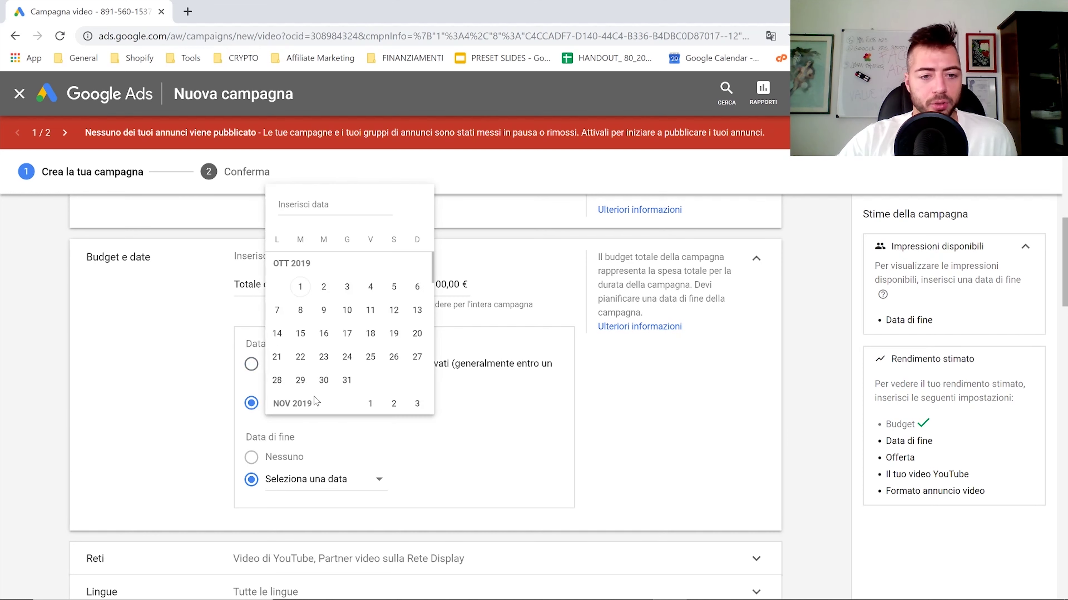
left_click(548, 416)
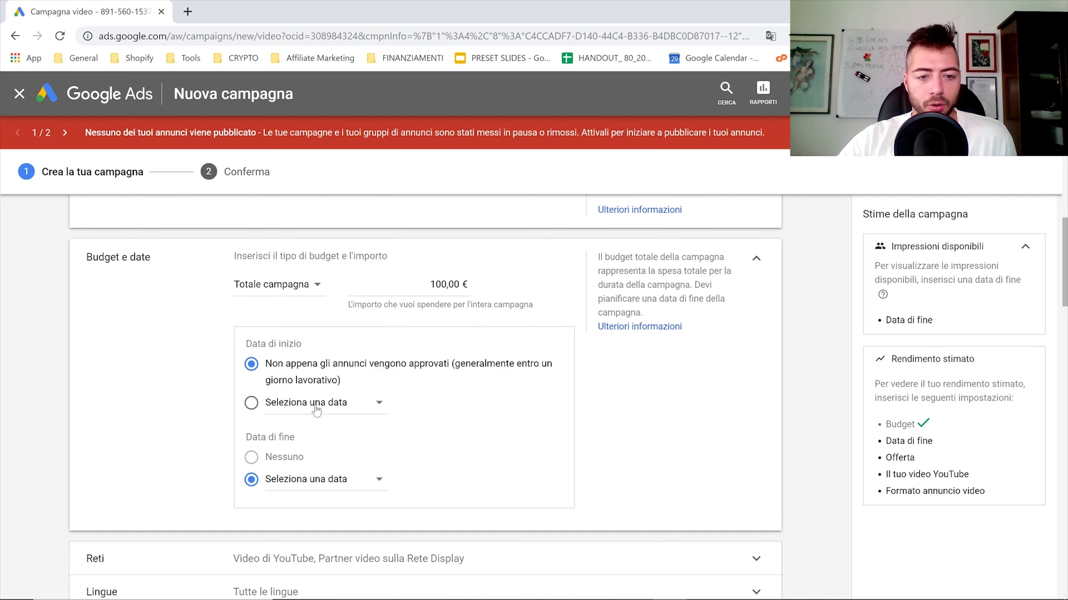
scroll(159, 332, "down", 8)
scroll(160, 337, "up", 12)
scroll(628, 330, "down", 7)
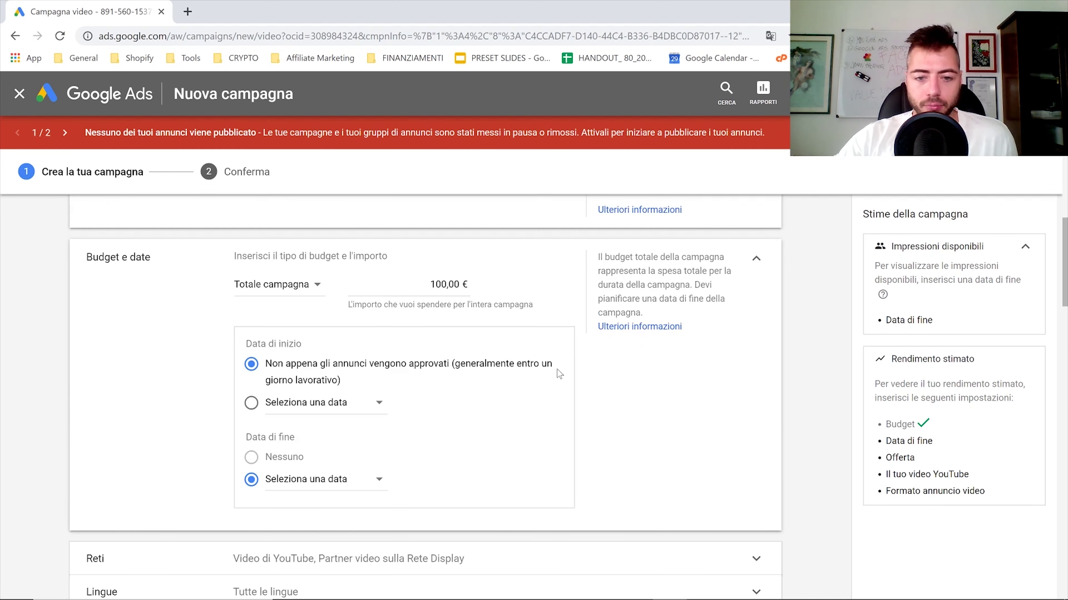
Step: Expand the Reti section and examine the YouTube search results, YouTube video and Display partner network options
left_click(300, 383)
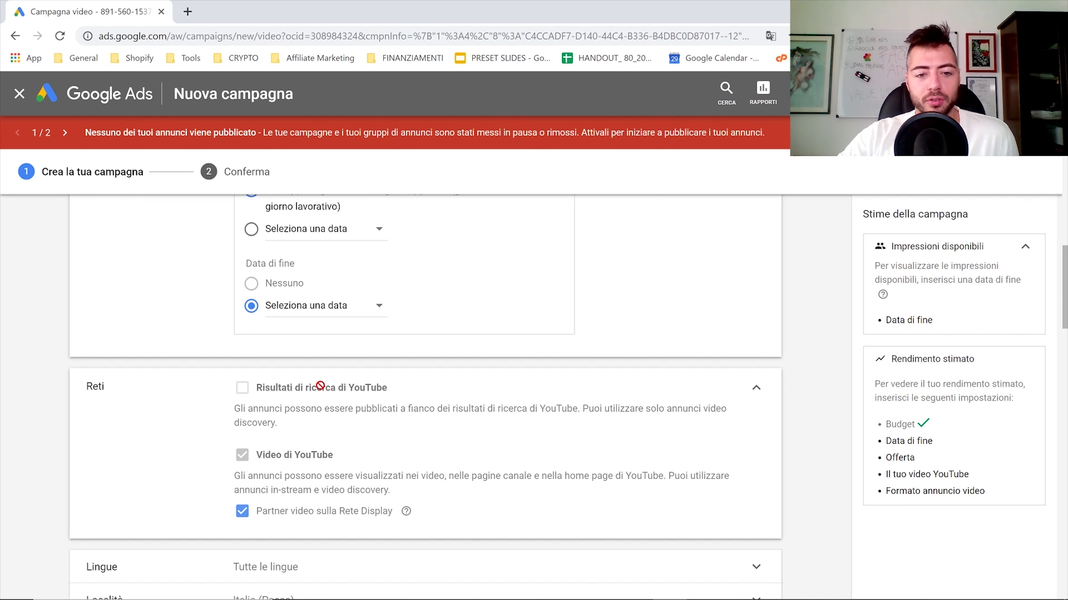
mouse_move(320, 386)
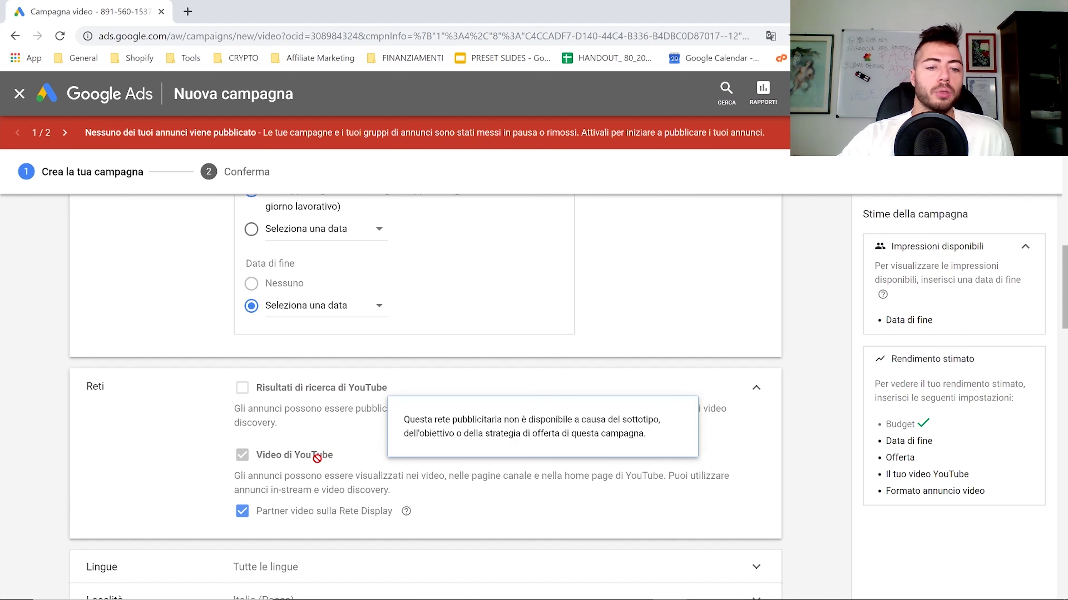
mouse_move(303, 463)
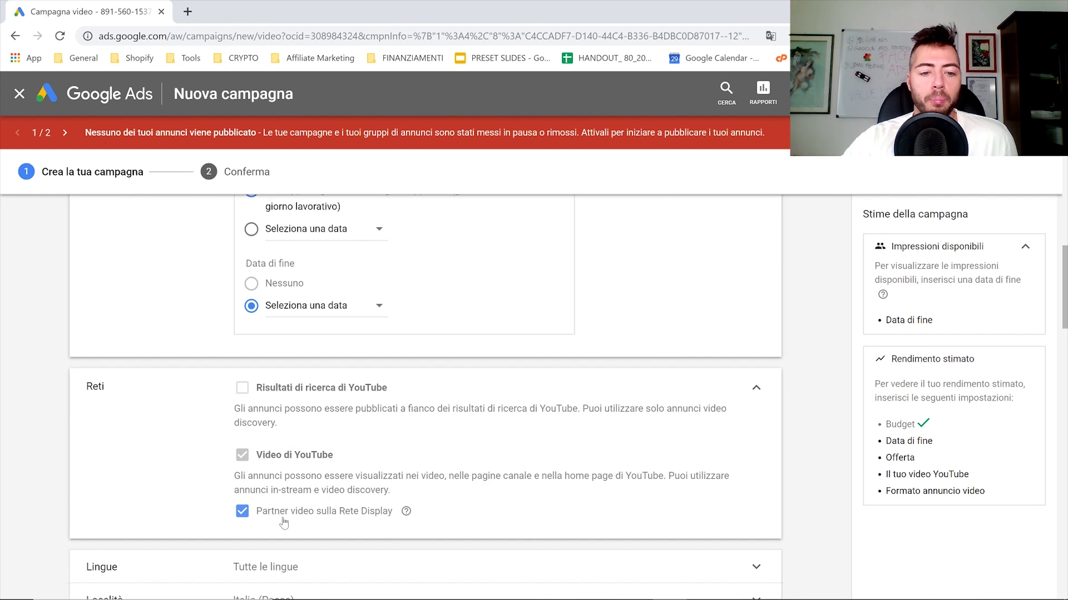
Step: Read the help text on Display Network video partners, and expand the Lingue and Località sections to review their options
mouse_move(407, 511)
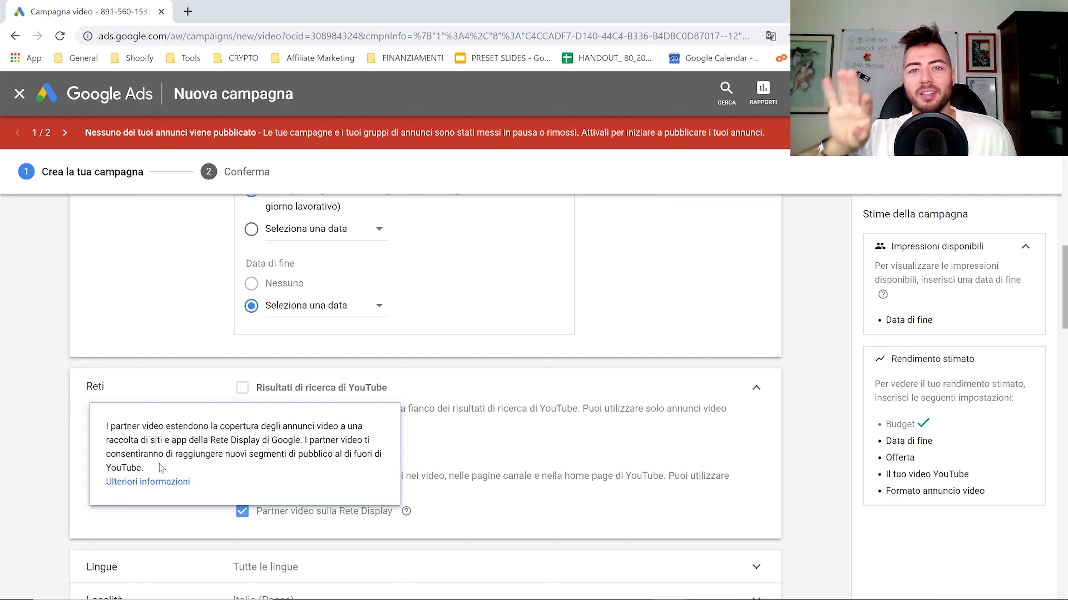
left_click(331, 487)
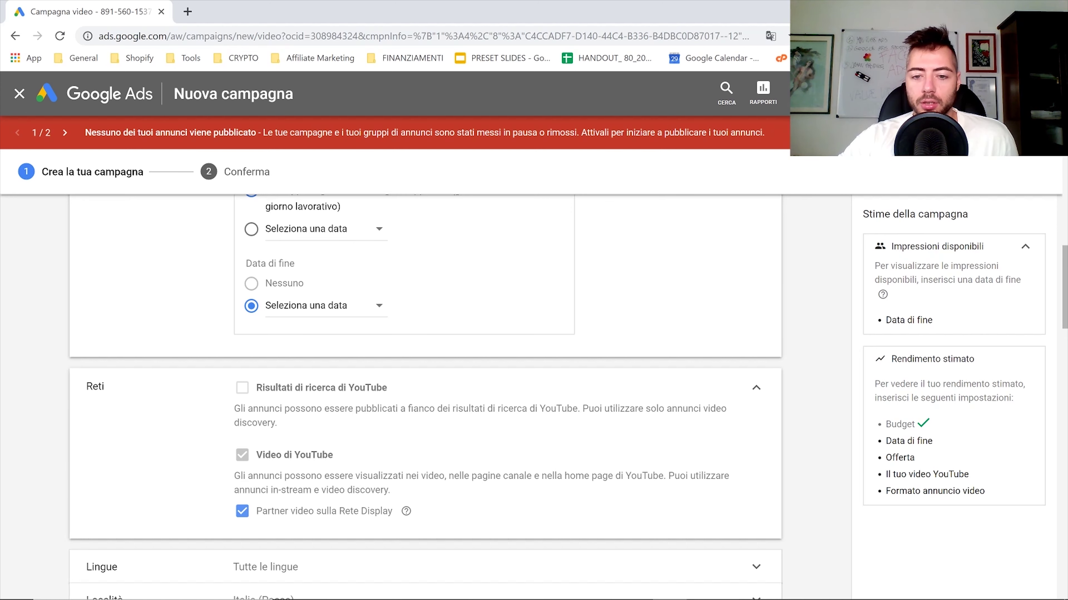
scroll(420, 378, "down", 4)
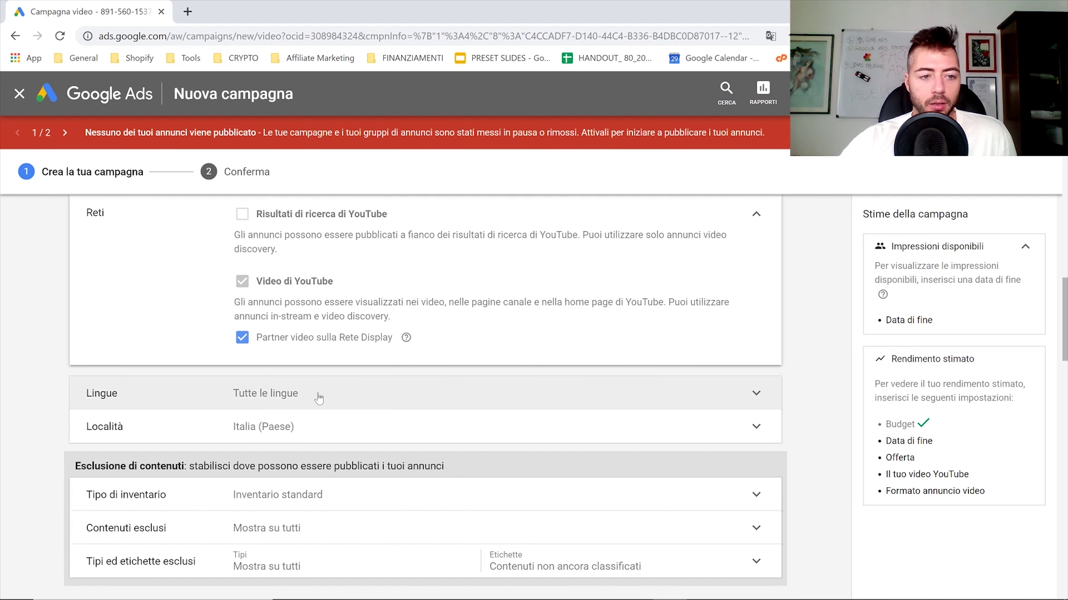
left_click(334, 393)
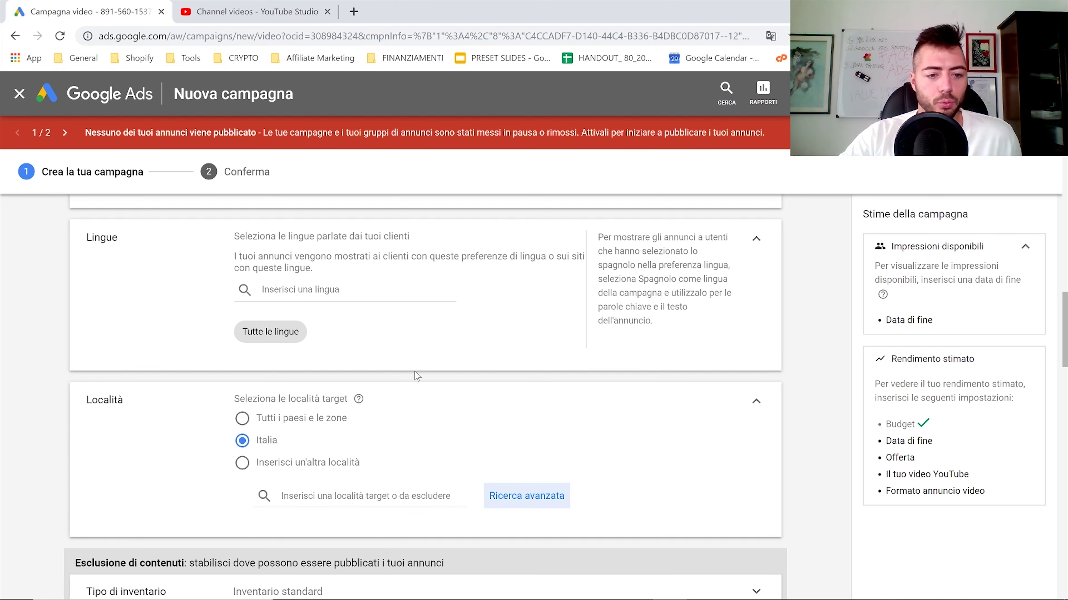
scroll(416, 376, "down", 4)
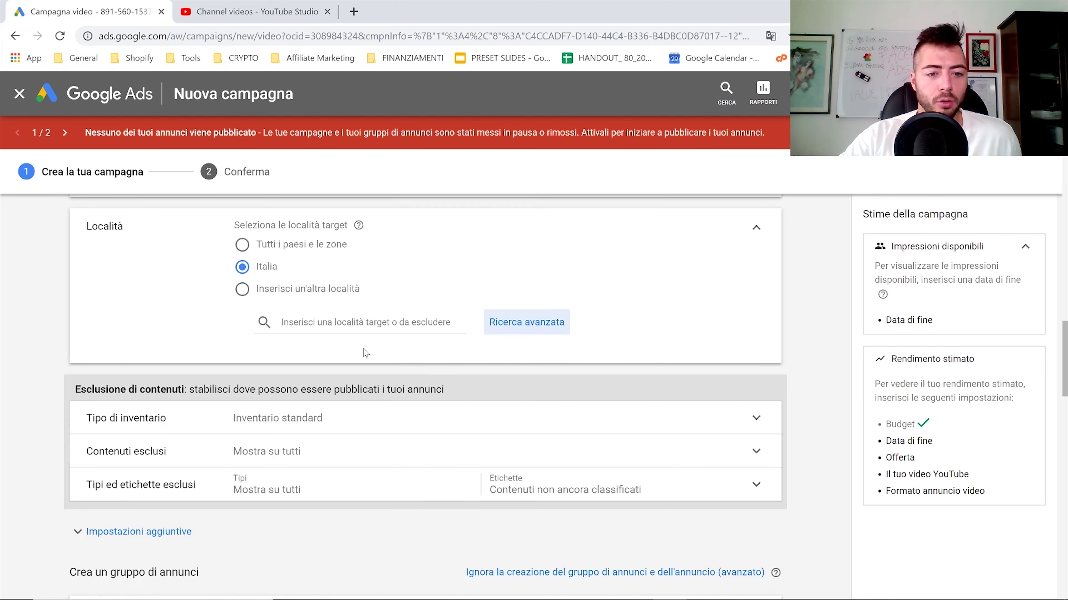
Step: Expand Tipo di inventario, compare the espanso, standard and limitato inventory options, and collapse the section
left_click(297, 422)
scroll(528, 422, "down", 6)
scroll(496, 364, "up", 6)
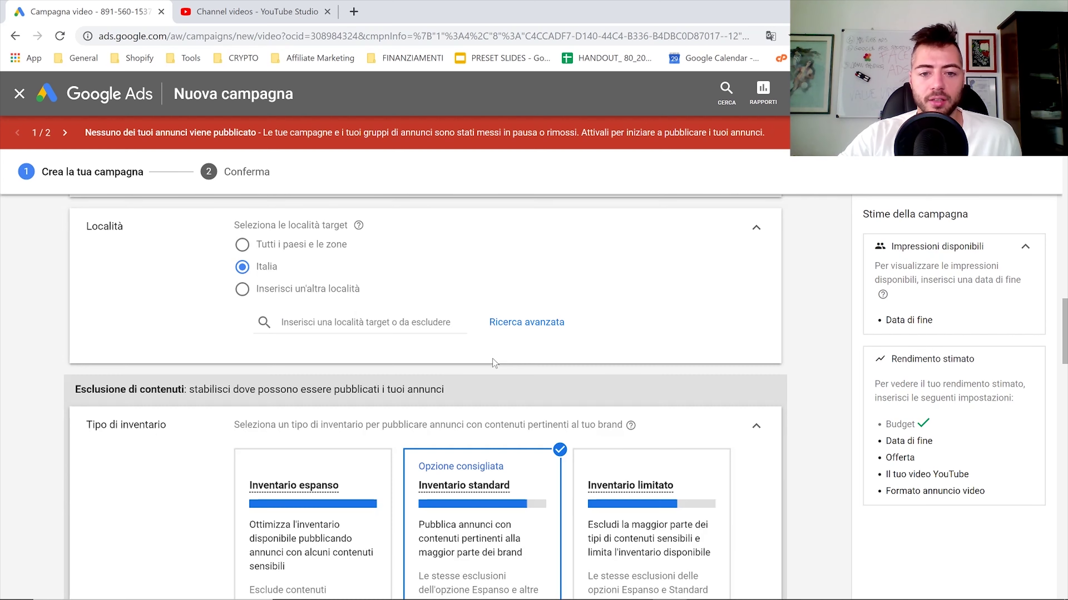
scroll(483, 496, "down", 8)
scroll(495, 396, "up", 4)
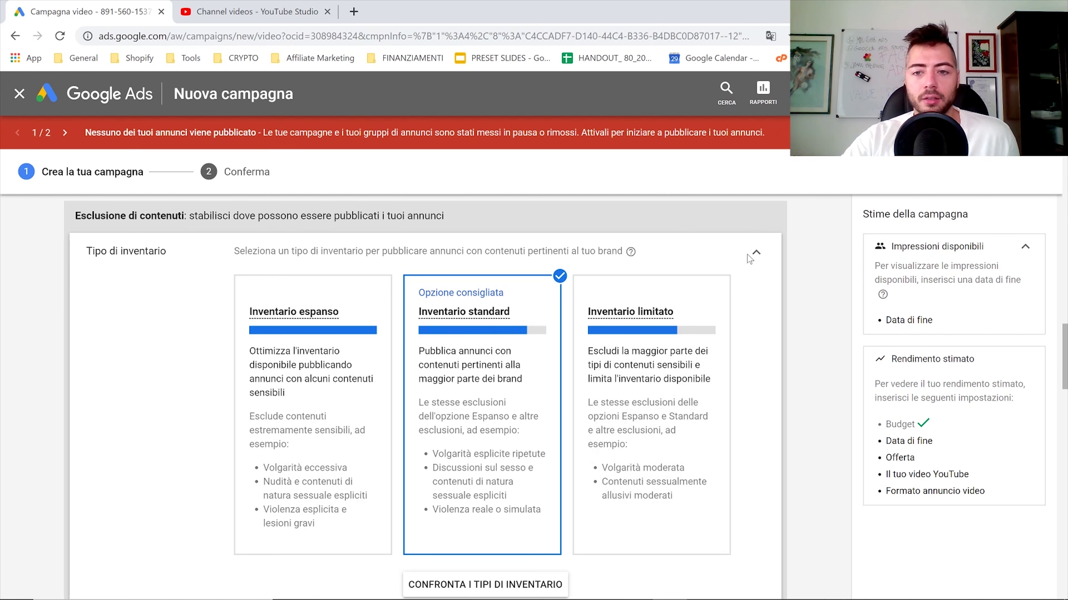
left_click(751, 260)
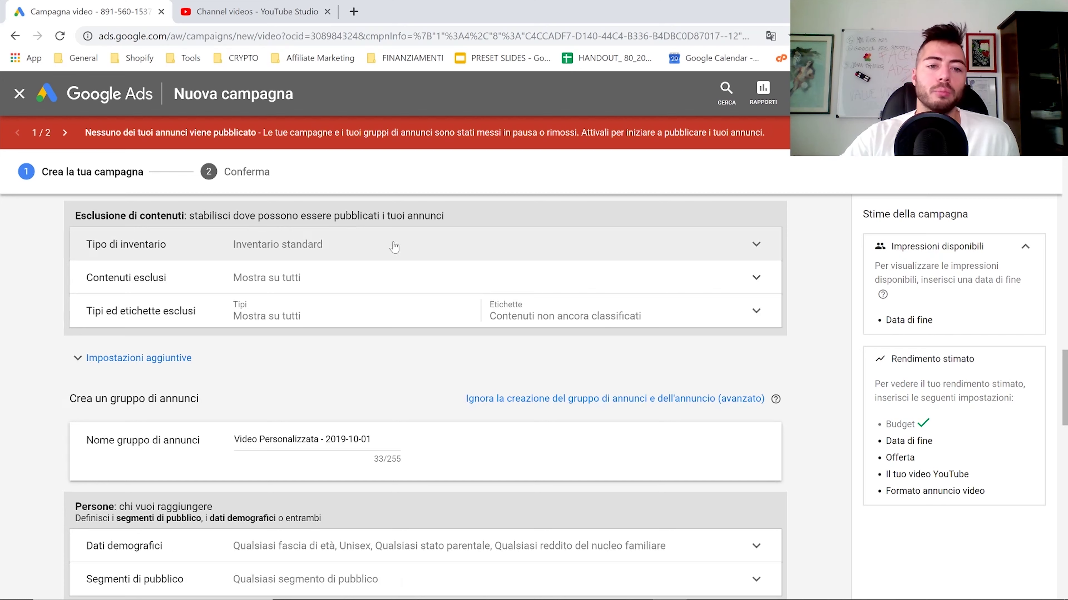
Step: Examine the sensitive content categories under Contenuti esclusi and collapse the section without excluding any
left_click(351, 276)
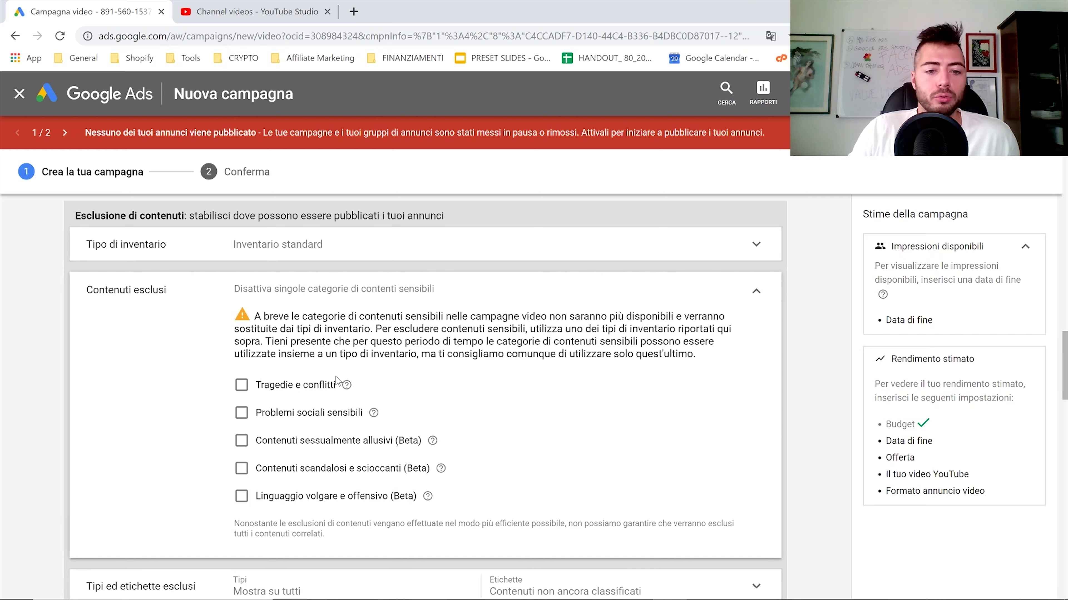
mouse_move(348, 390)
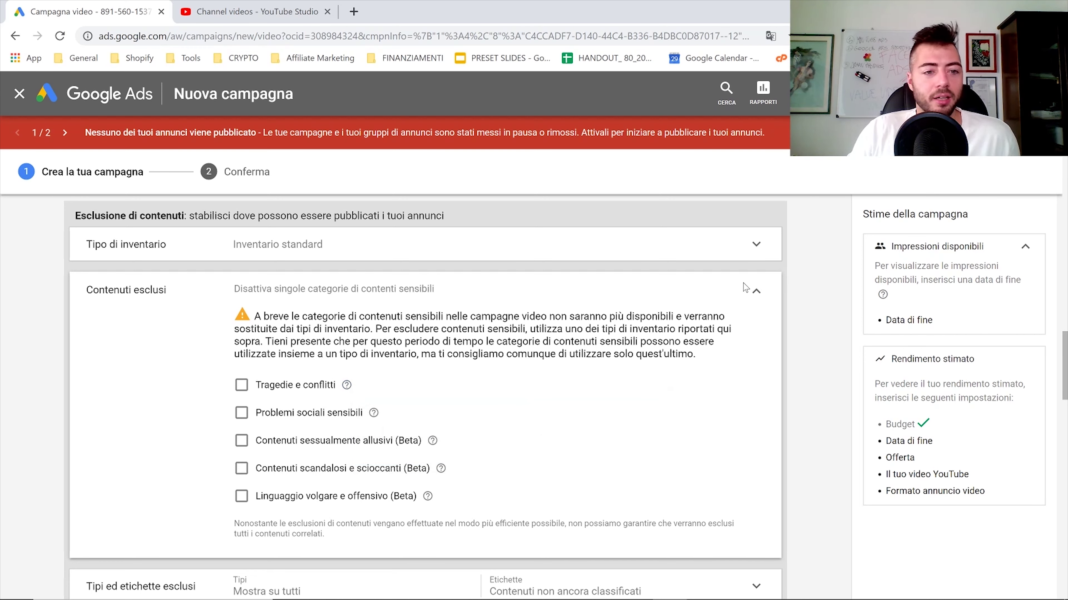
left_click(756, 291)
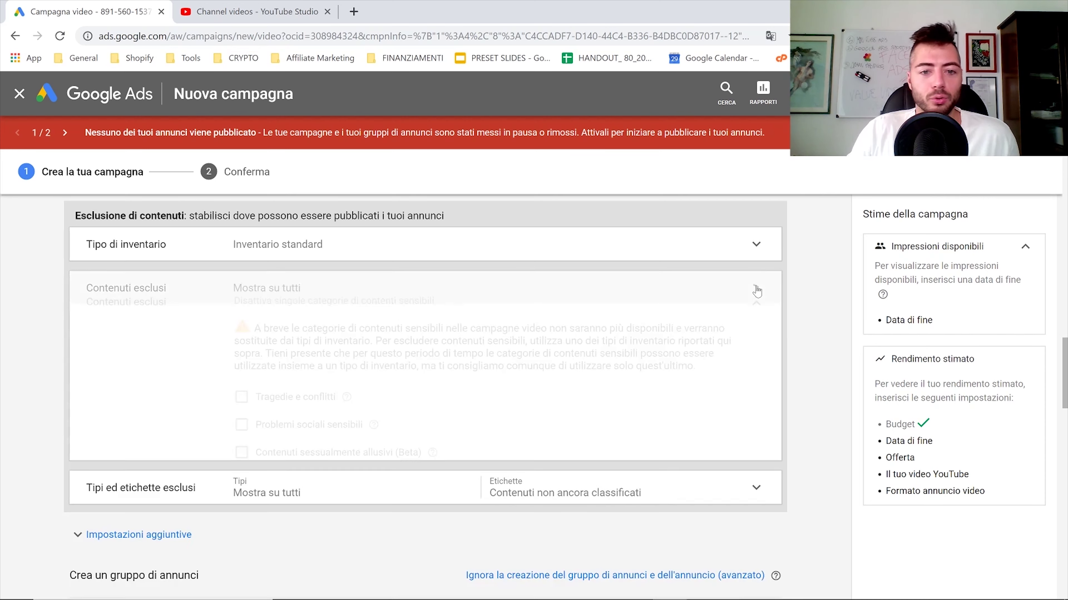
Step: Review the content types and digital content labels under Tipi ed etichette esclusi, and collapse the section unchanged
left_click(327, 320)
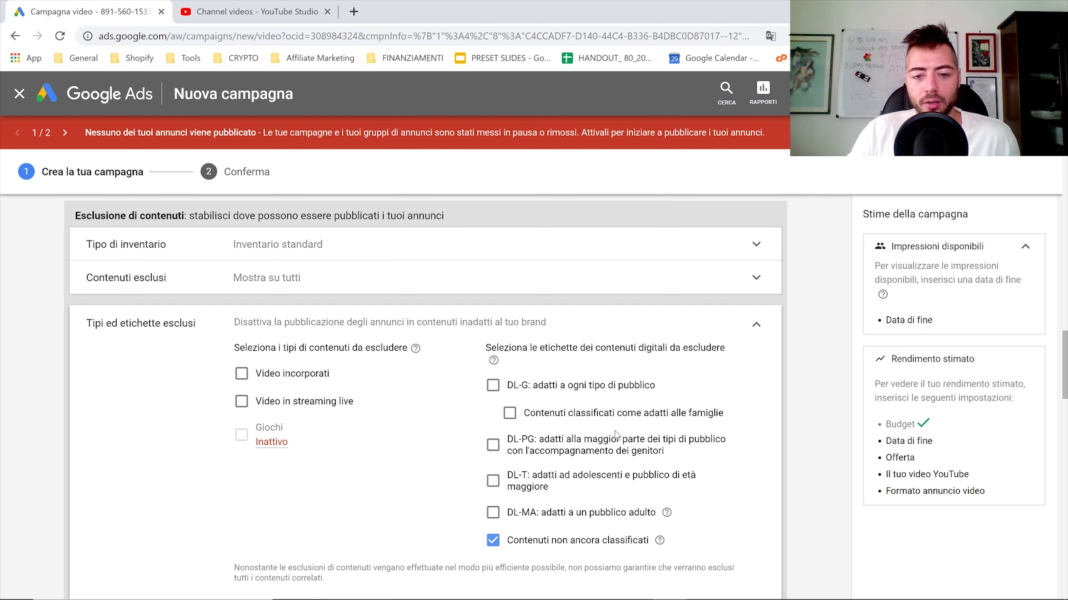
scroll(618, 435, "down", 4)
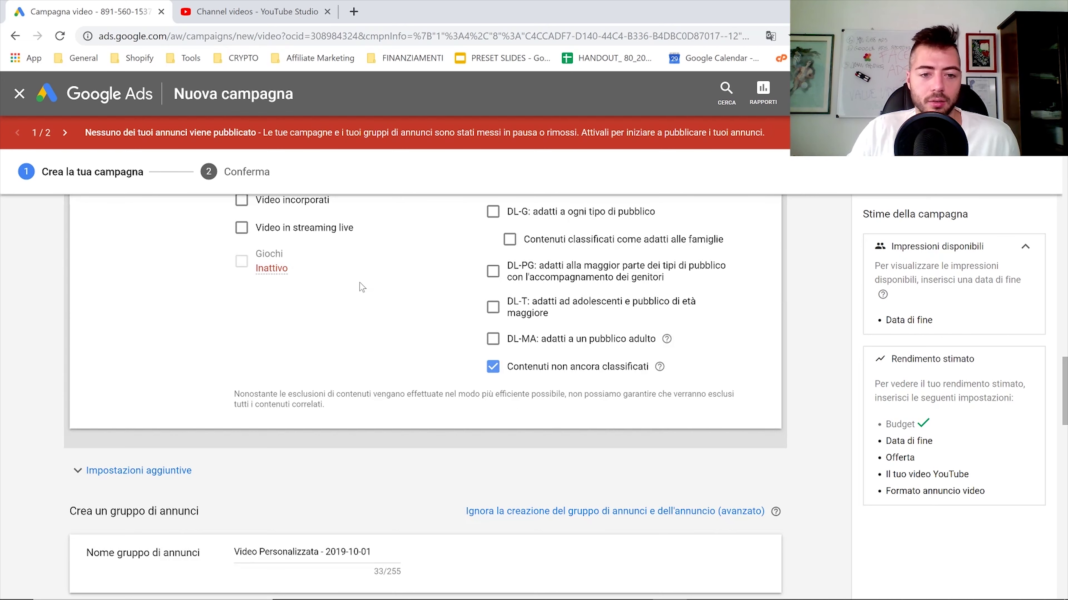
scroll(427, 342, "up", 8)
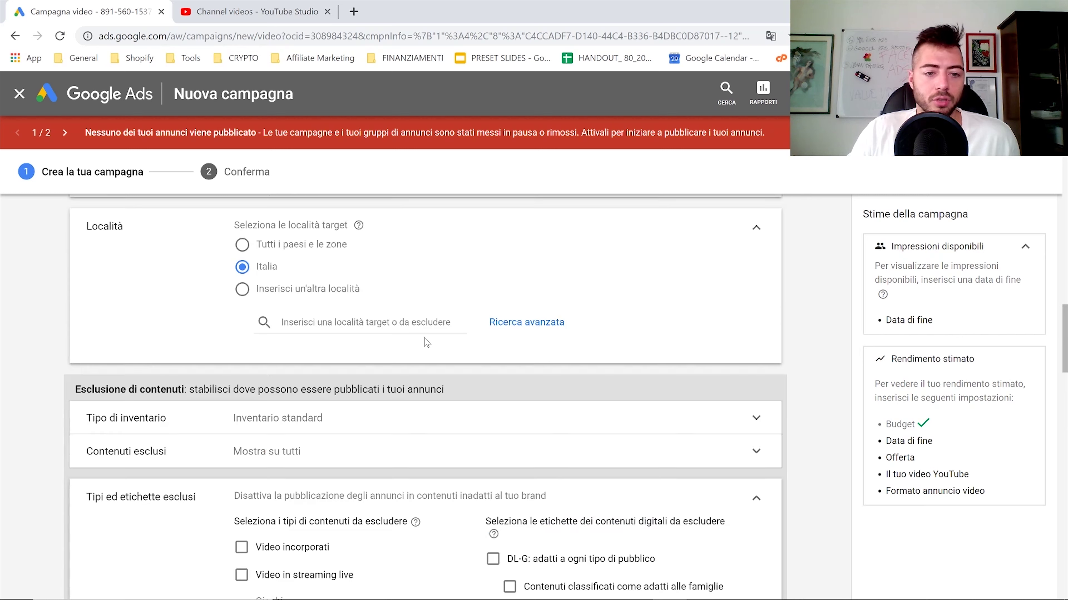
left_click(756, 499)
scroll(769, 357, "down", 4)
scroll(757, 261, "up", 4)
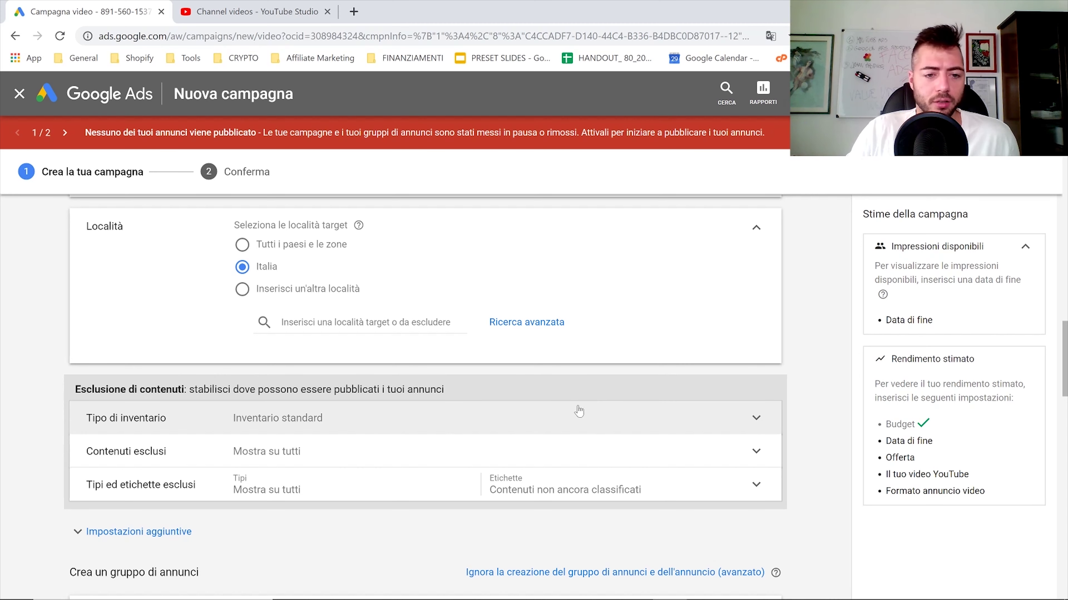
Step: Expand Ottimizzazione selettiva in the additional campaign settings and open the conversion tracking setup link in a new tab
scroll(579, 411, "down", 4)
left_click(155, 364)
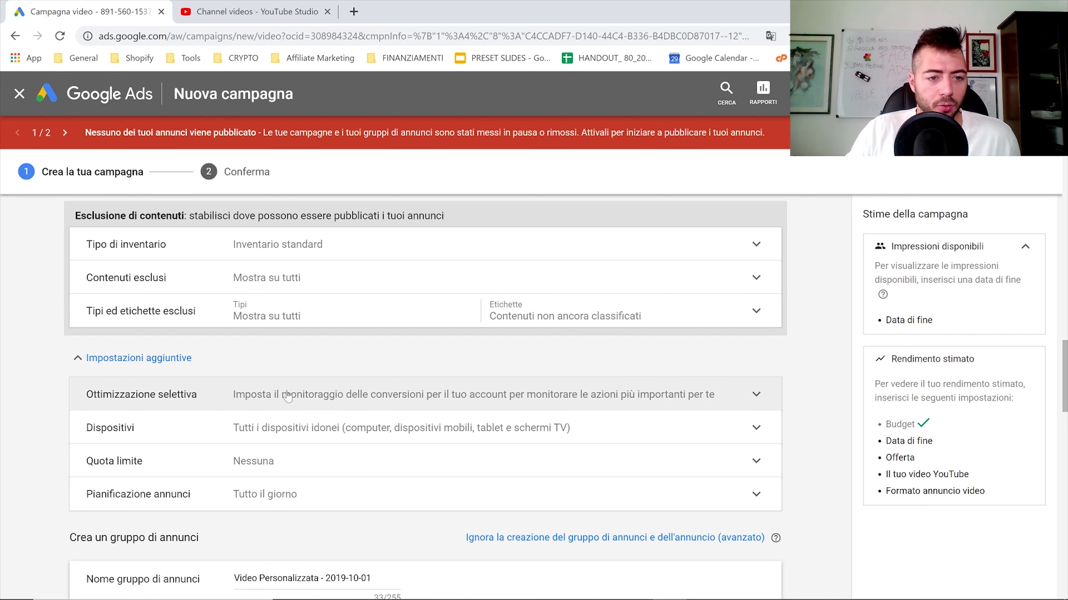
left_click(277, 397)
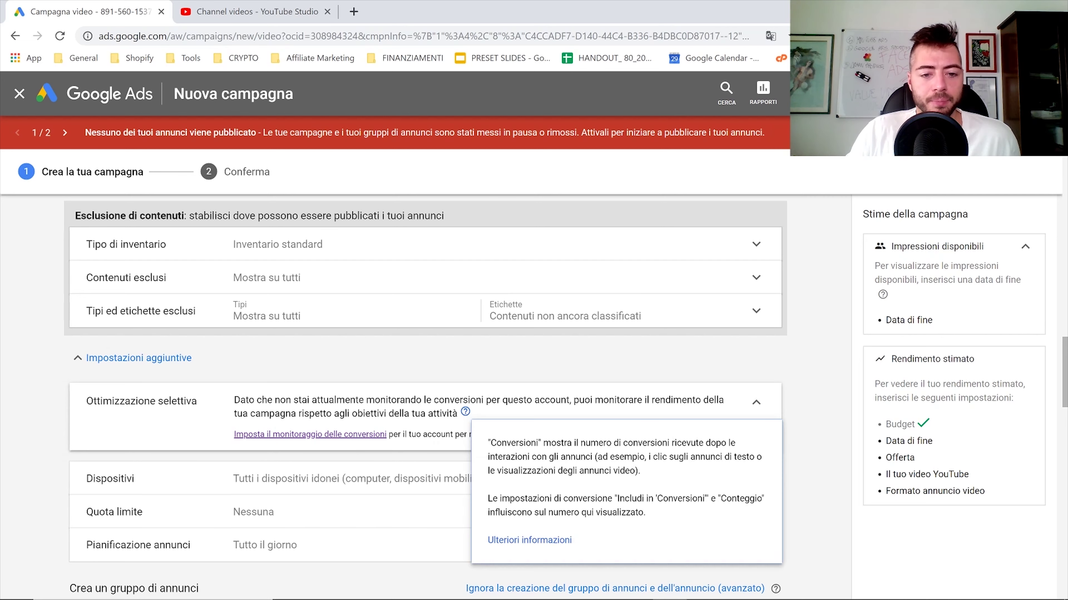
right_click(286, 440)
left_click(347, 445)
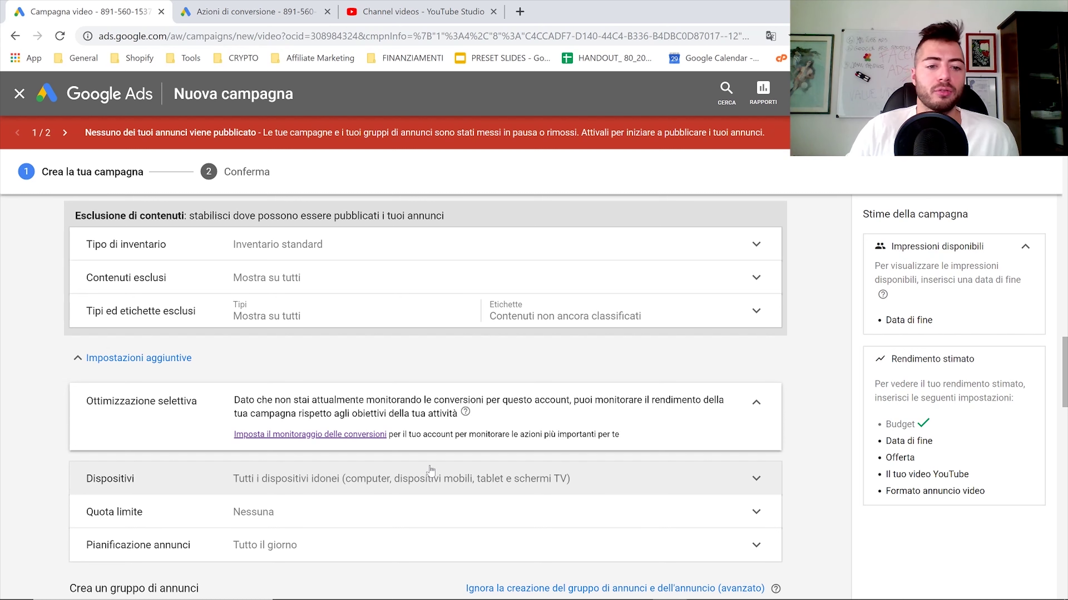
Step: Switch to the conversion actions tab and start a new conversion action for the website
left_click(300, 5)
left_click(545, 307)
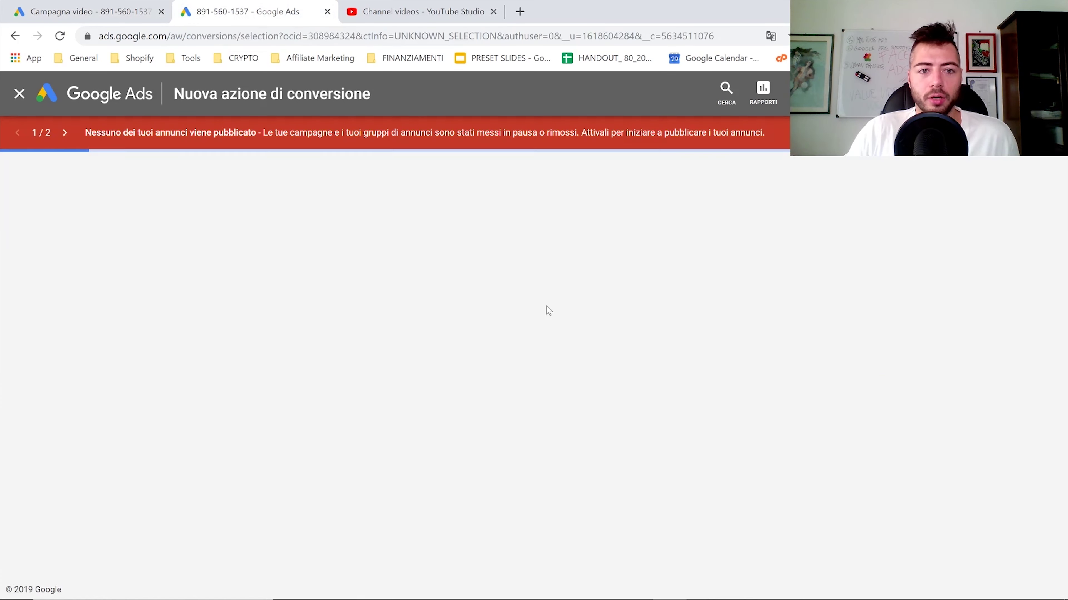
left_click(367, 271)
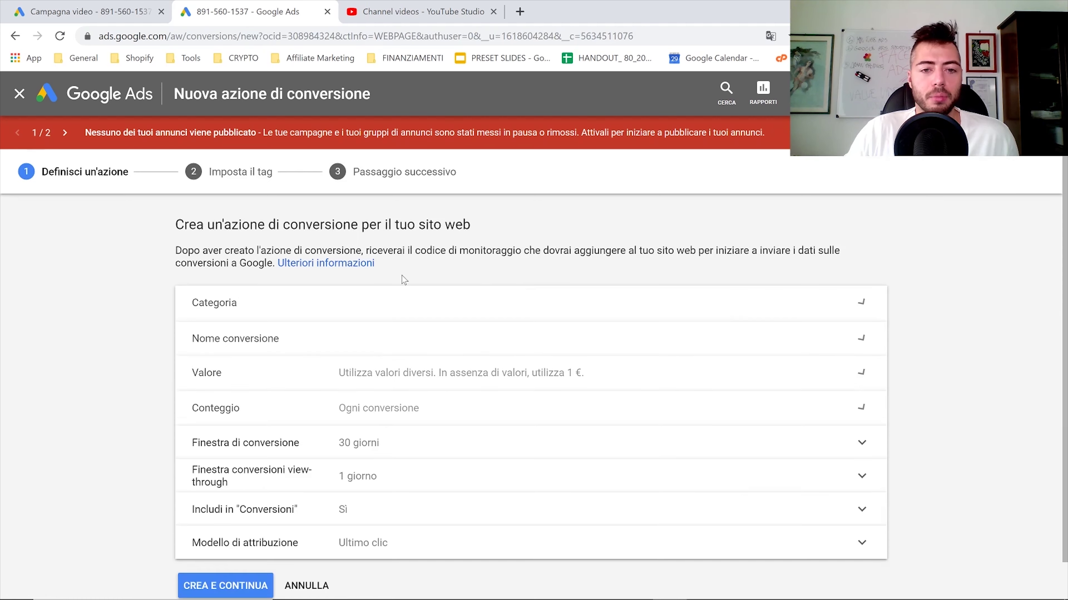
Step: Look over the conversion categories and name the new conversion action Acquisto
scroll(364, 242, "down", 4)
scroll(364, 242, "up", 4)
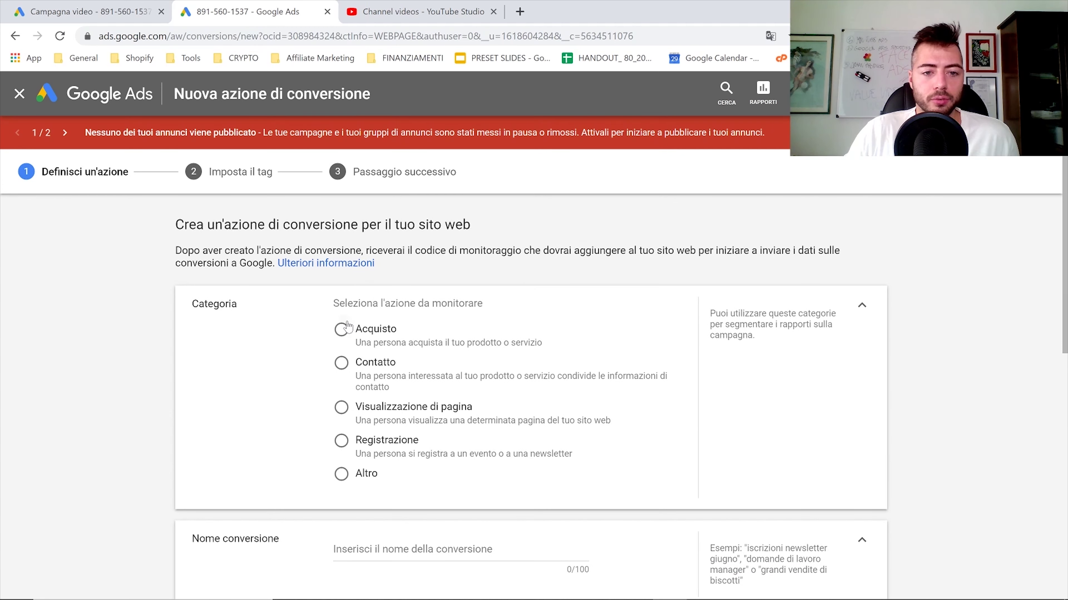
scroll(378, 295, "down", 8)
scroll(404, 331, "up", 4)
left_click(397, 376)
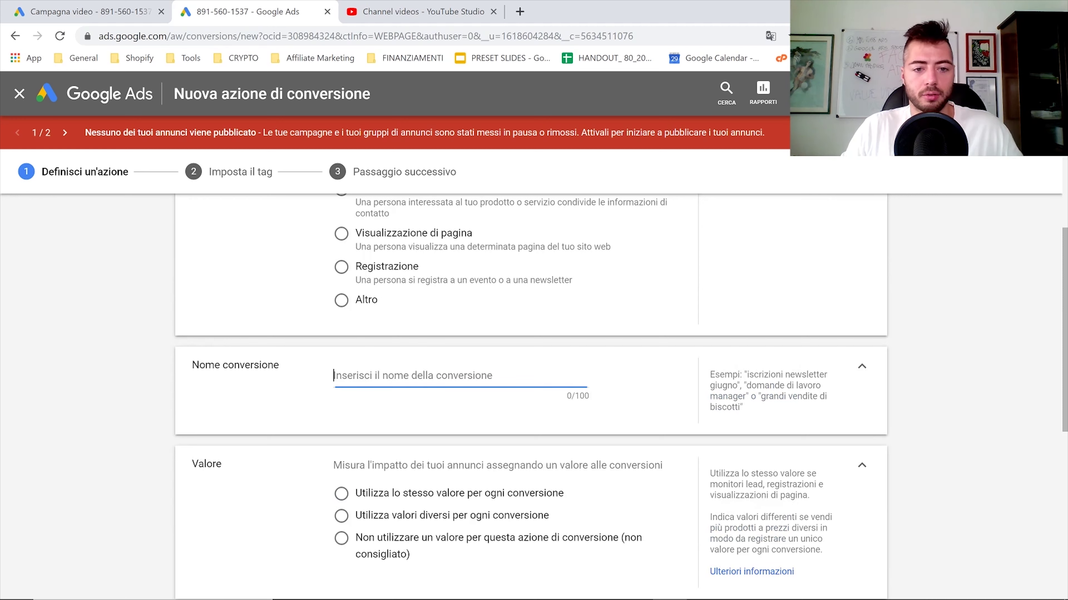
type("Ad")
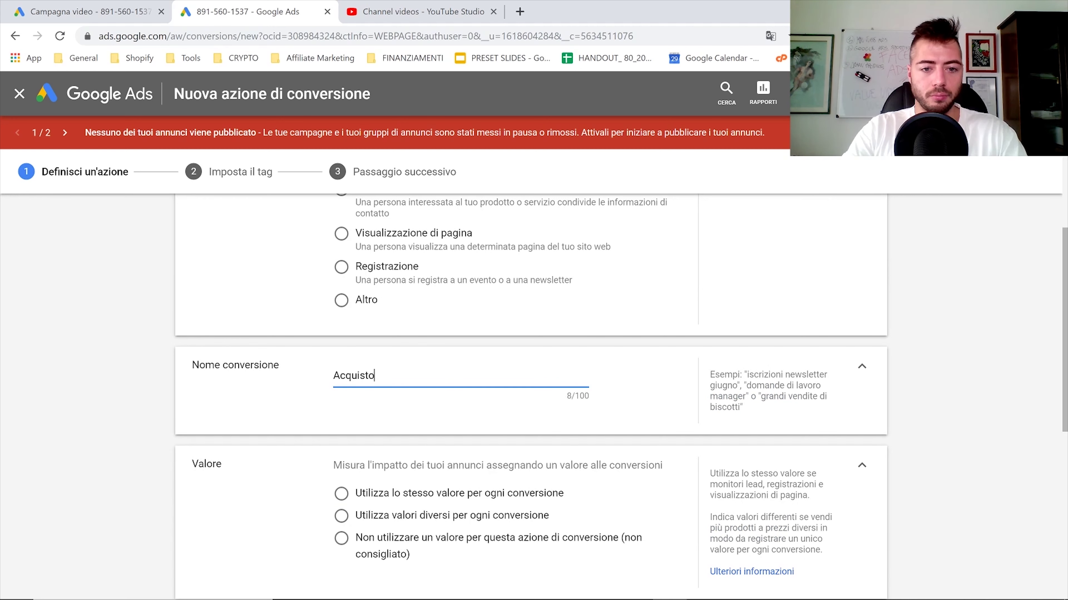
Step: Assign the same value of 50 euro to every conversion
scroll(250, 321, "down", 4)
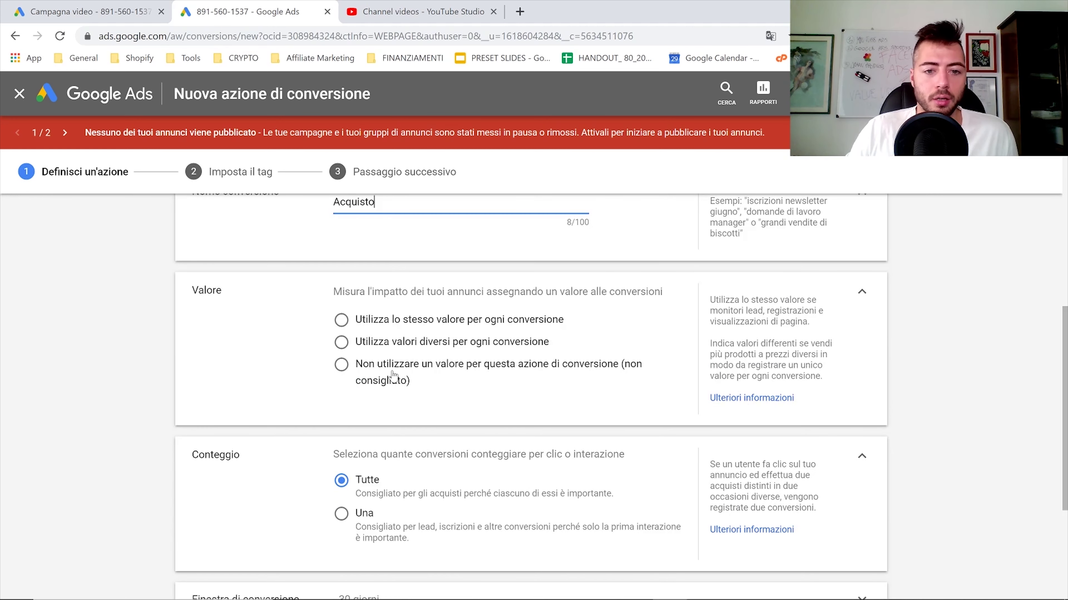
left_click(370, 324)
left_click(437, 381)
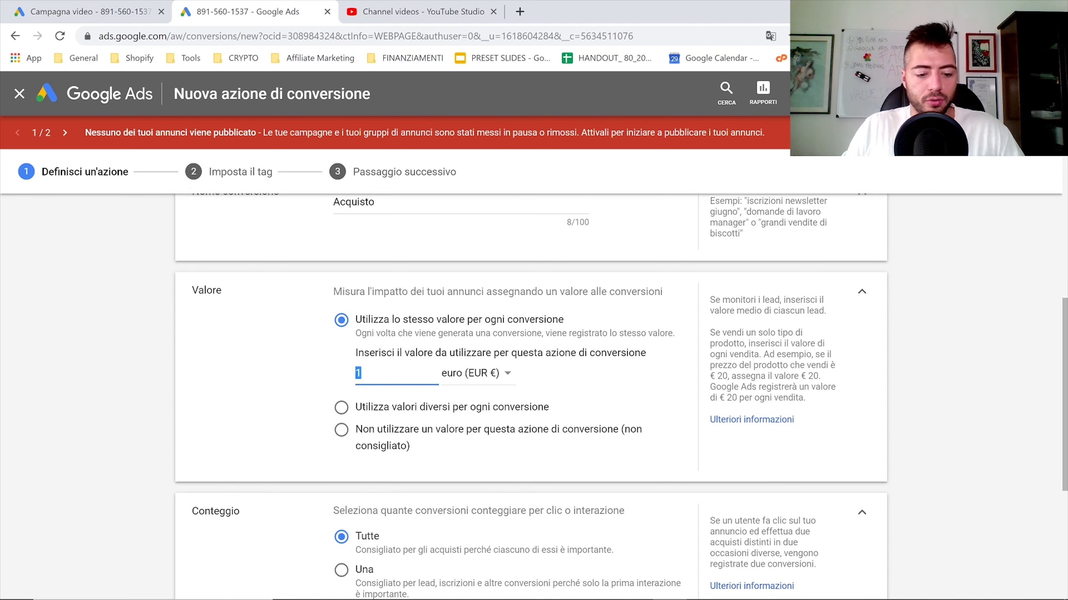
type("50")
left_click(328, 384)
Step: Review the Conteggio options and the Finestra di conversione setting without changing them
scroll(315, 366, "down", 4)
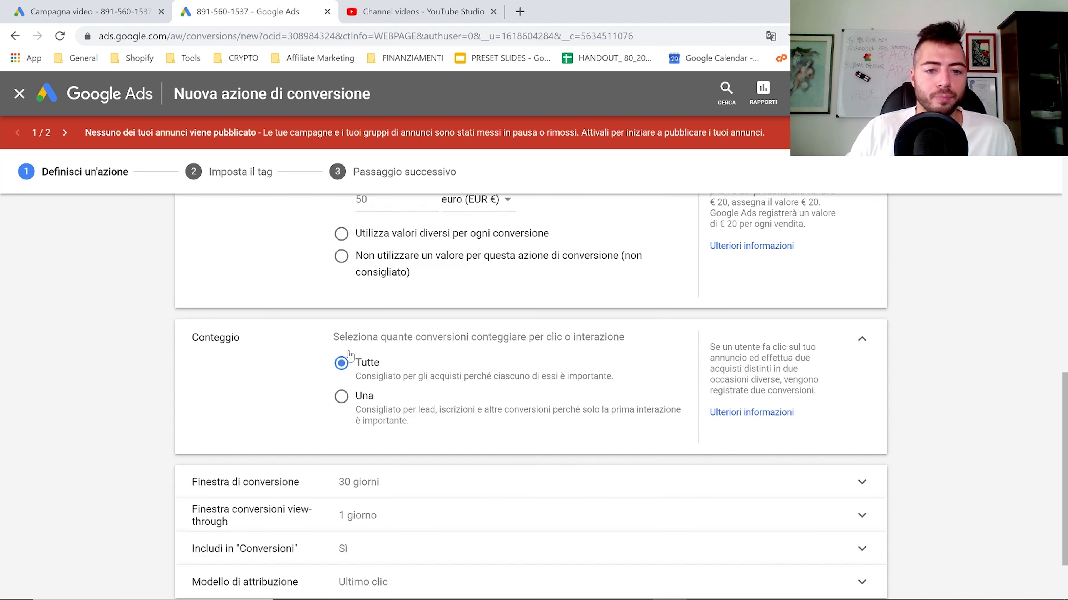
scroll(360, 387, "down", 2)
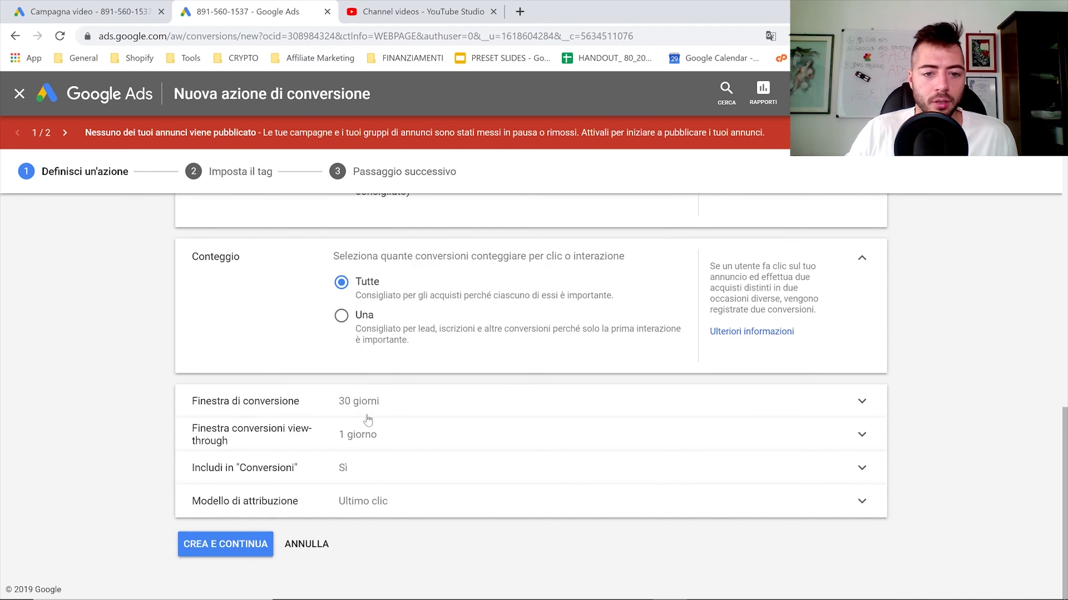
left_click(389, 403)
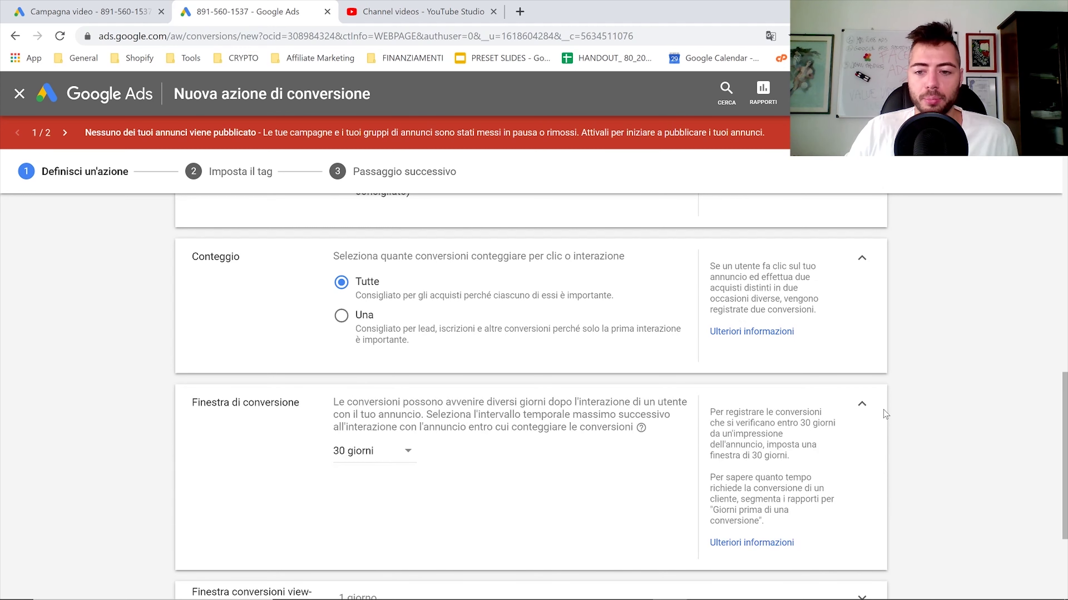
left_click(859, 410)
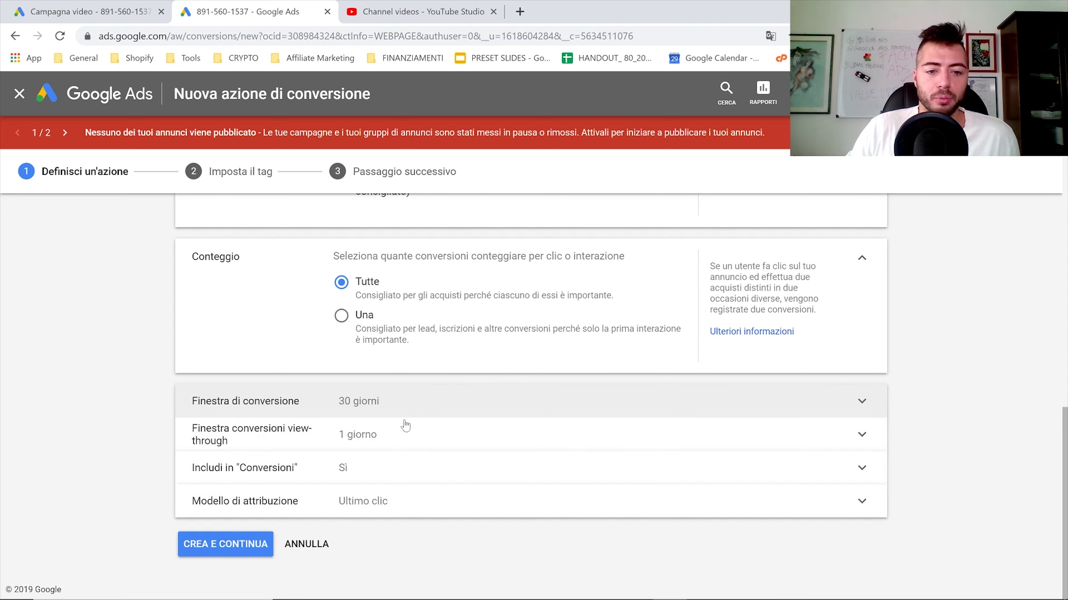
Step: Create the conversion action and close its tab without choosing a tag installation method
left_click(230, 555)
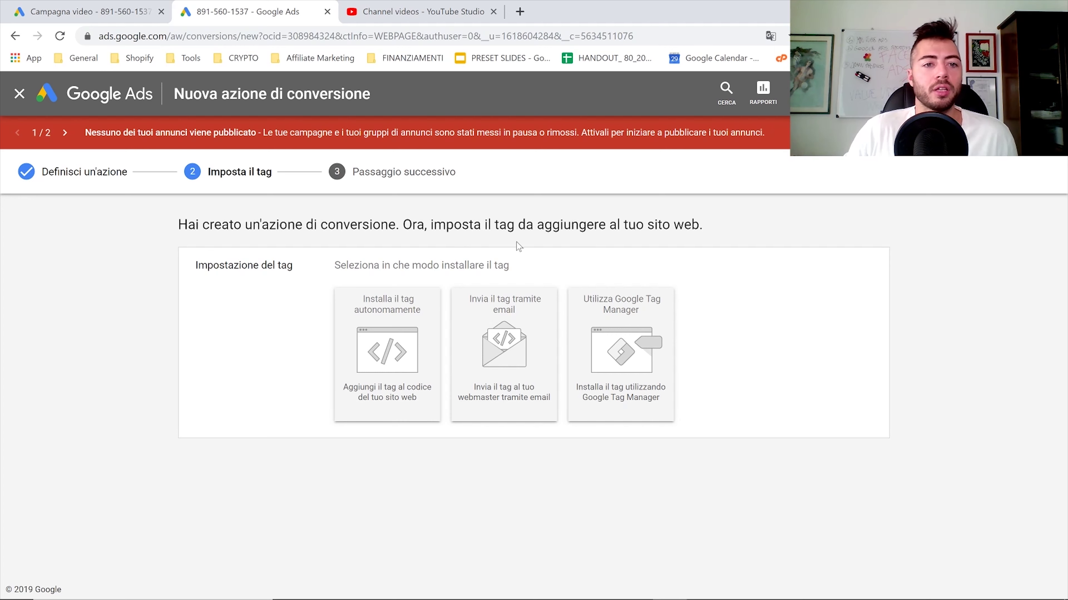
left_click(327, 12)
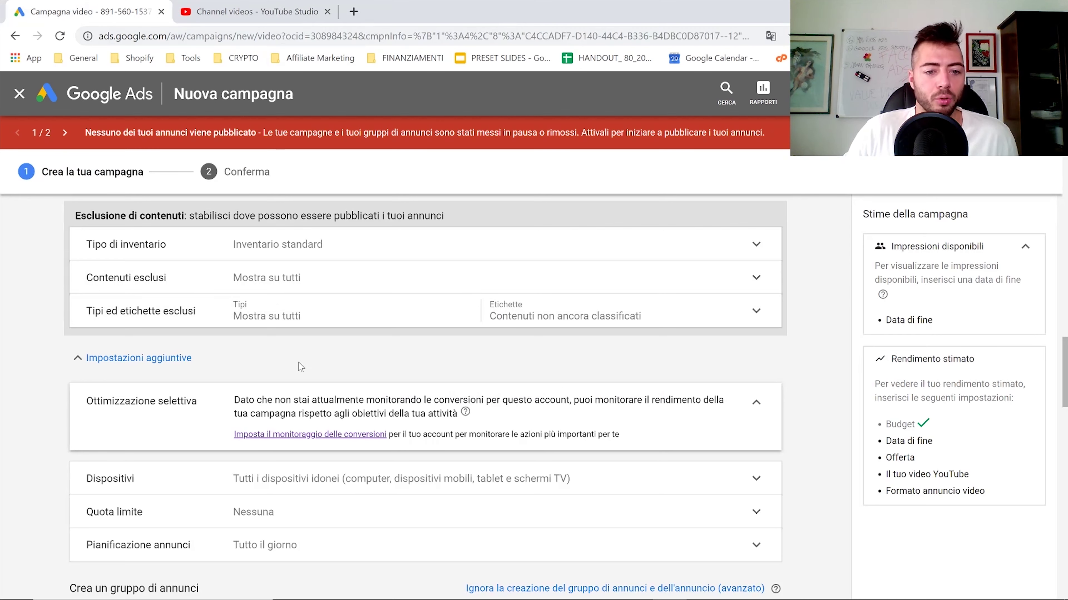
Step: Switch the campaign's Dispositivi setting to specific device targeting and exclude Computer
scroll(299, 364, "down", 4)
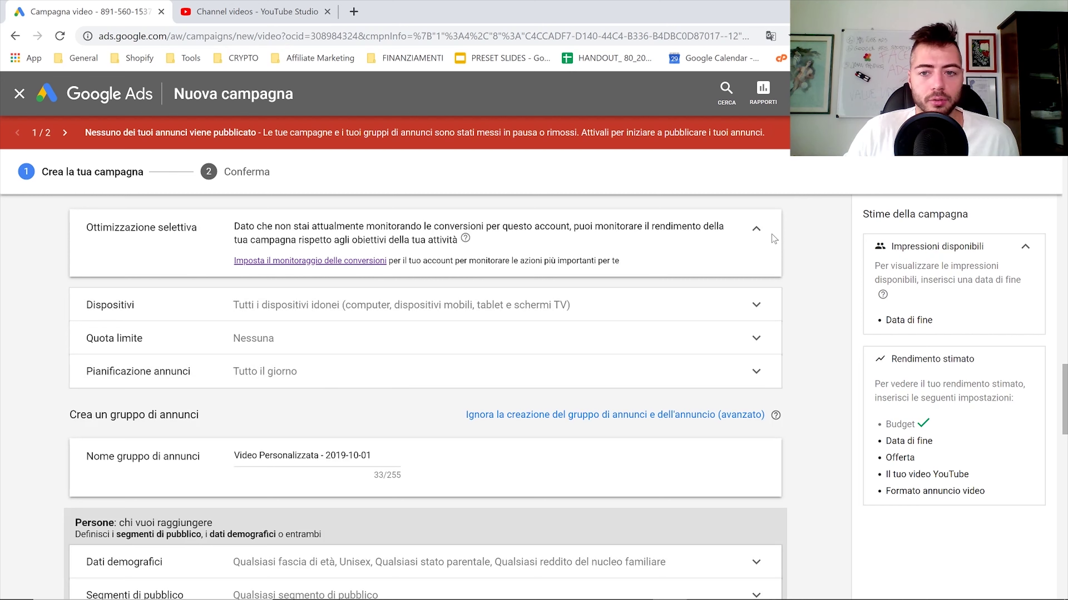
left_click(302, 310)
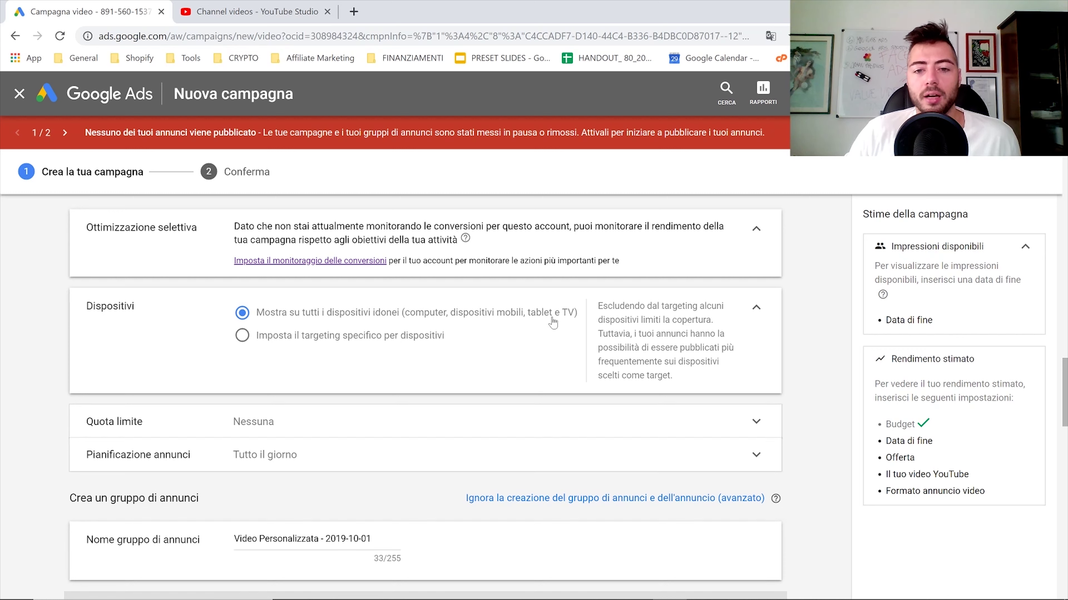
left_click(303, 340)
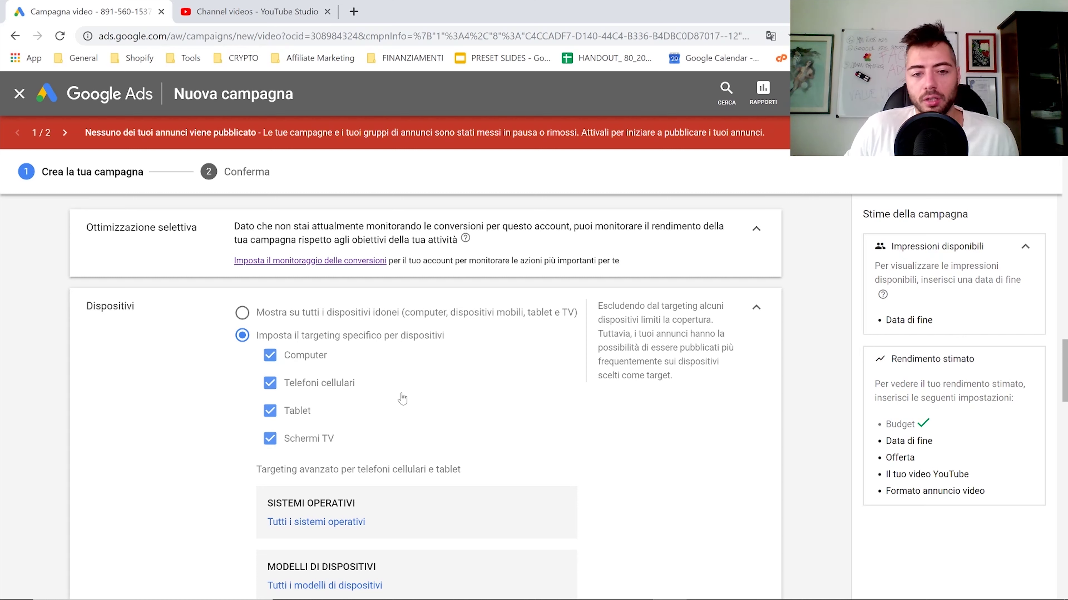
left_click(304, 357)
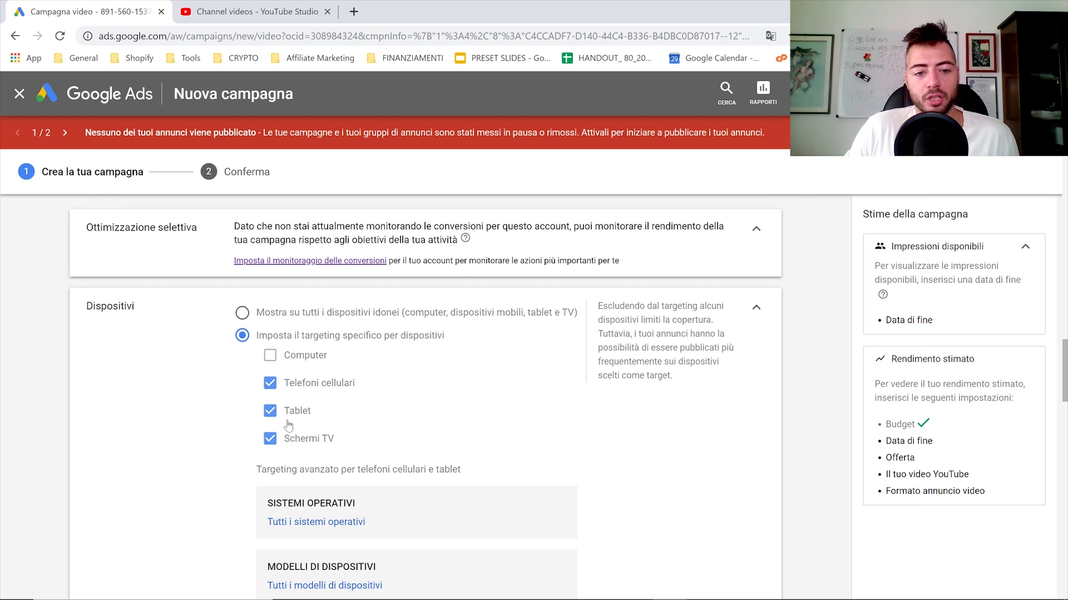
Step: Exclude Tablet and Schermi TV as well, and return the Dispositivi setting to all eligible devices
left_click(270, 410)
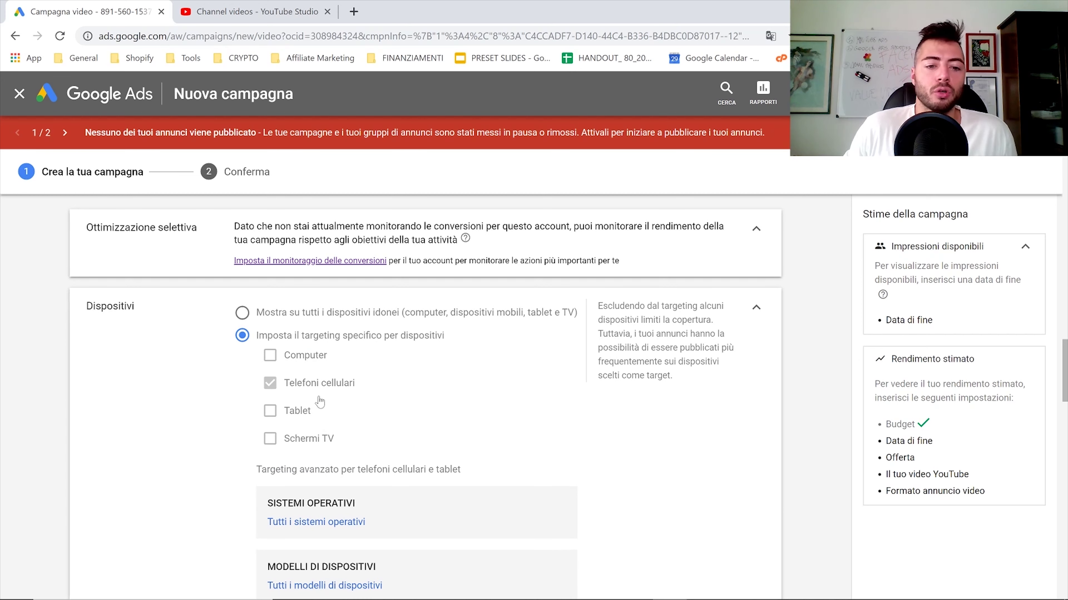
left_click(395, 318)
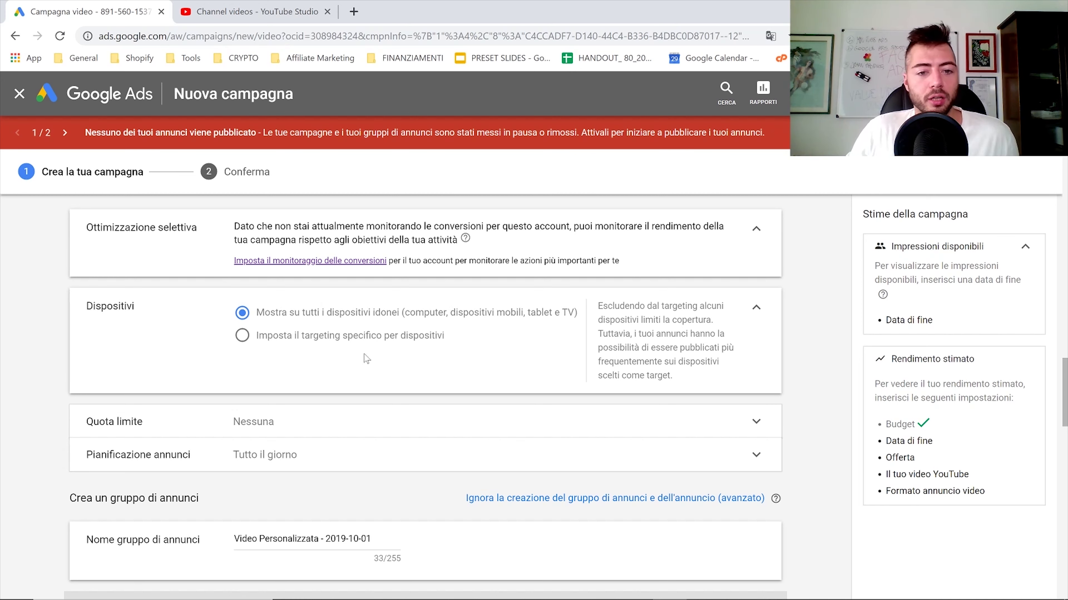
Step: Review the Quota limite frequency-cap options and the Pianificazione annunci schedule settings without changing them
scroll(563, 339, "down", 4)
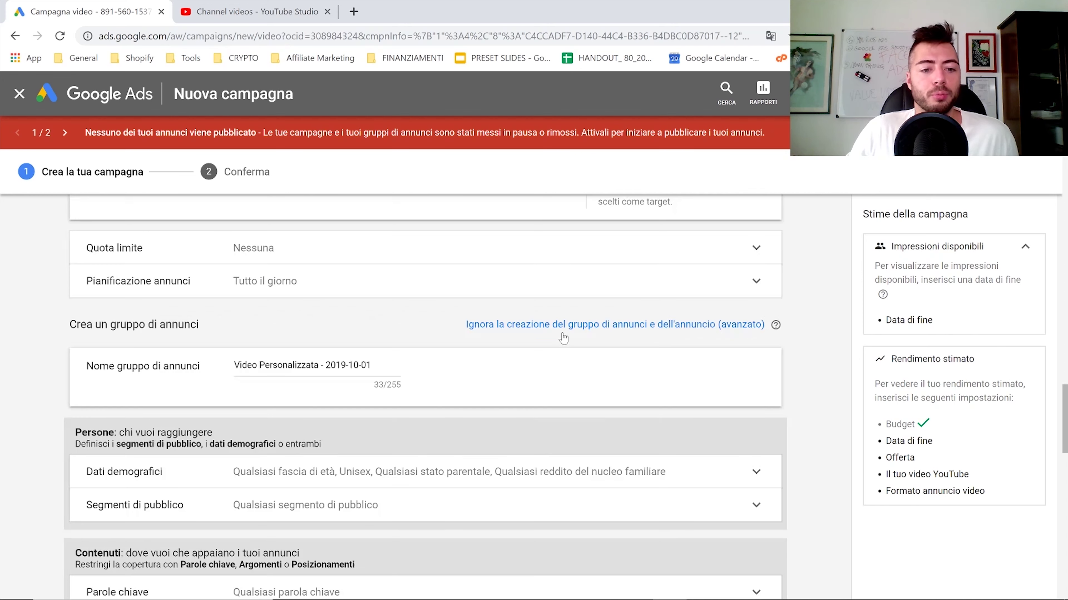
left_click(328, 254)
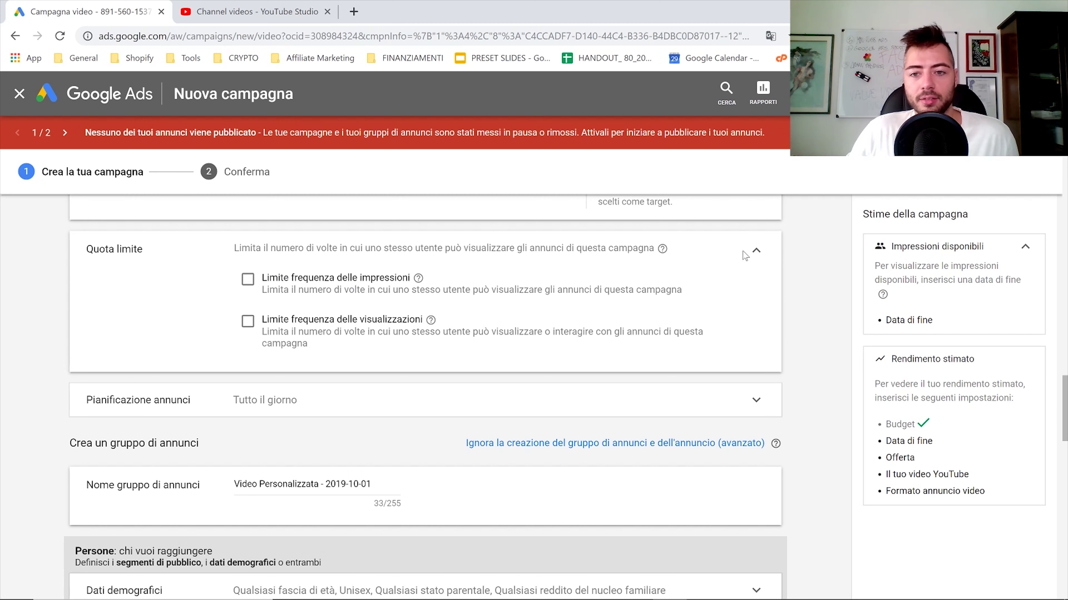
left_click(755, 251)
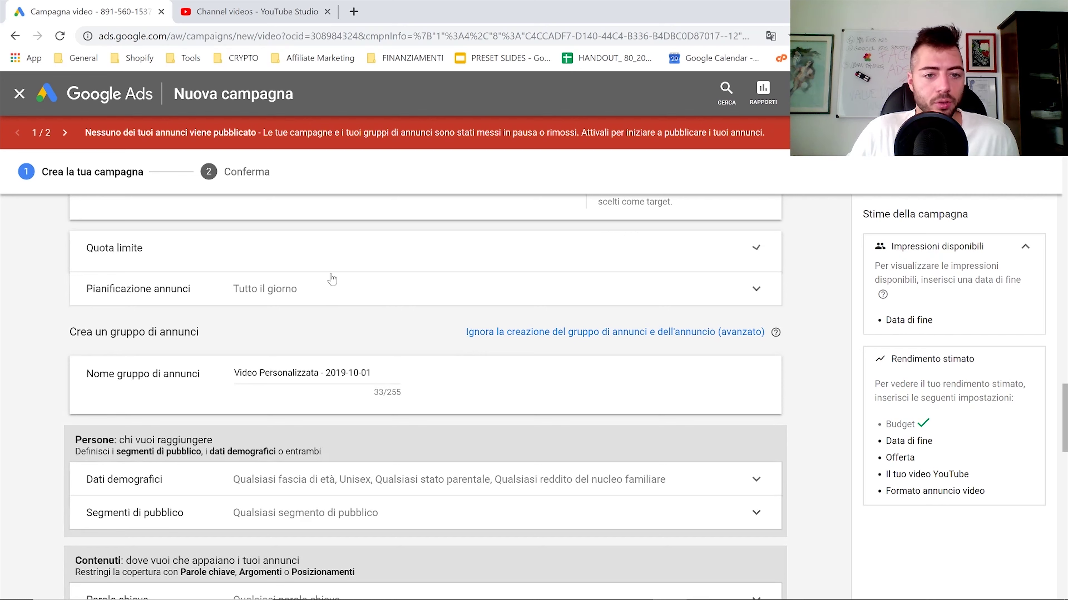
left_click(331, 274)
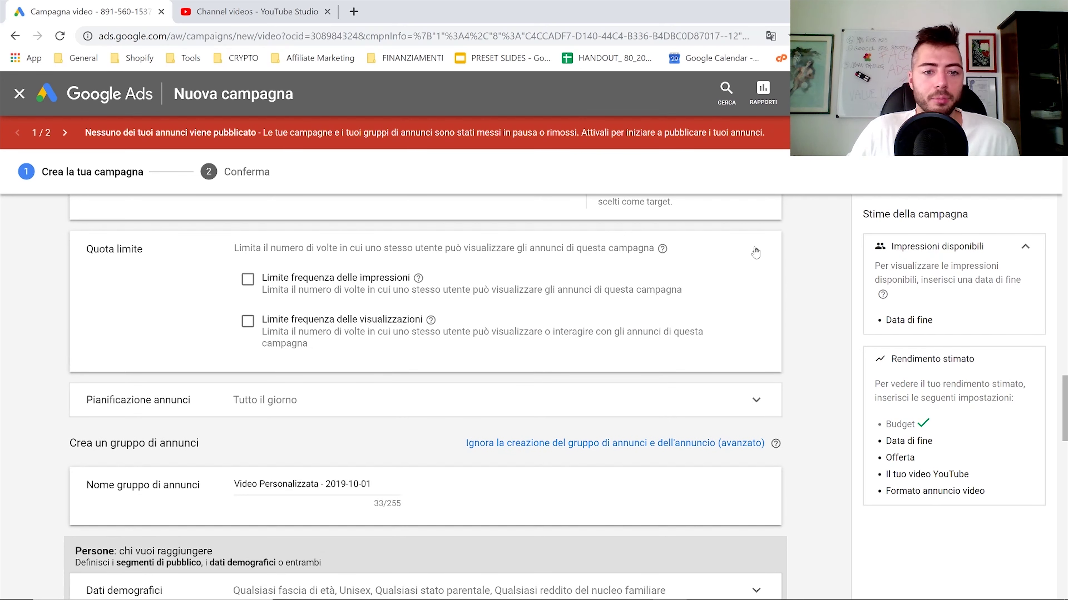
left_click(756, 253)
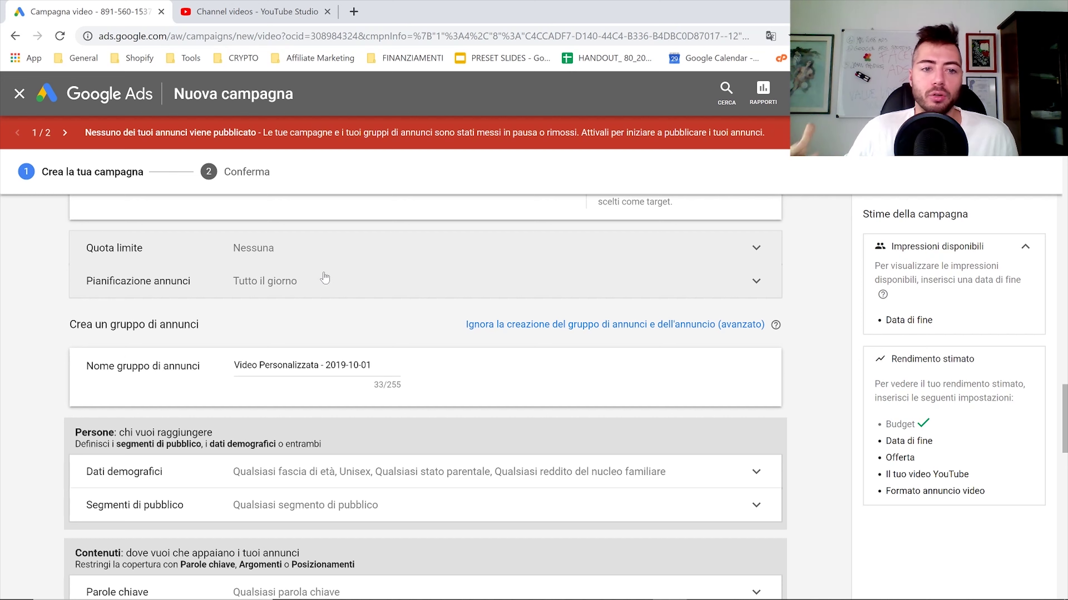
left_click(306, 286)
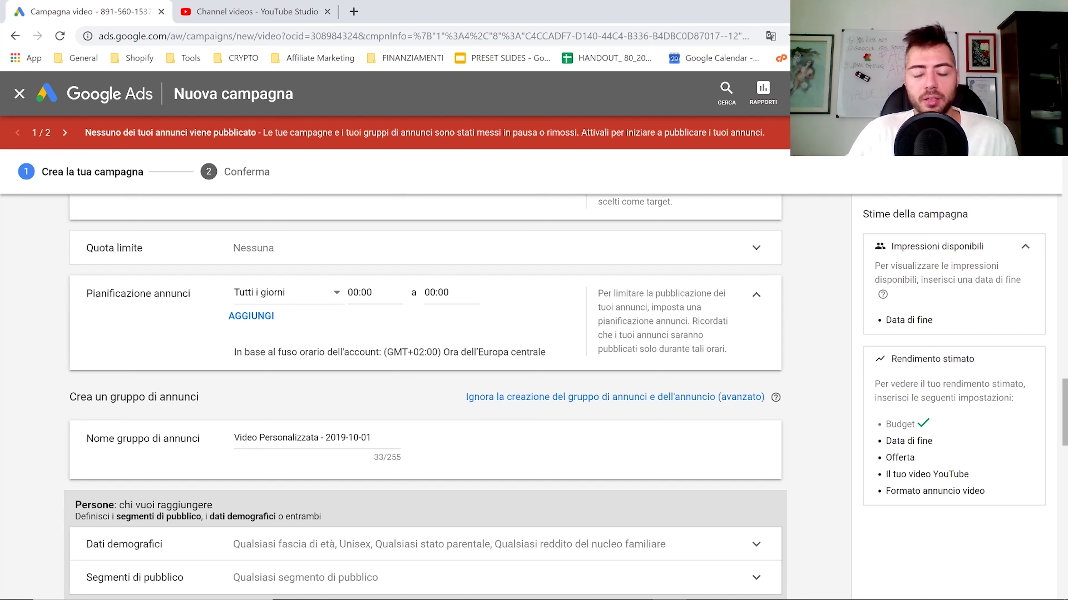
left_click(756, 295)
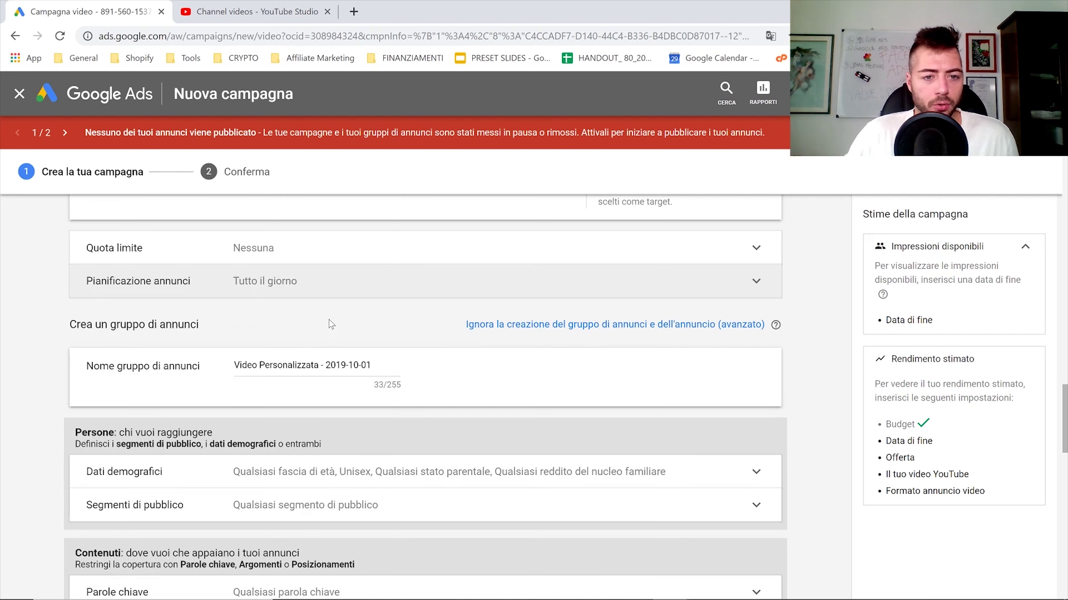
Step: Look through the ad group, content targeting, bid and video ad sections, and examine the Dati demografici targeting options
scroll(312, 372, "down", 4)
scroll(312, 373, "up", 4)
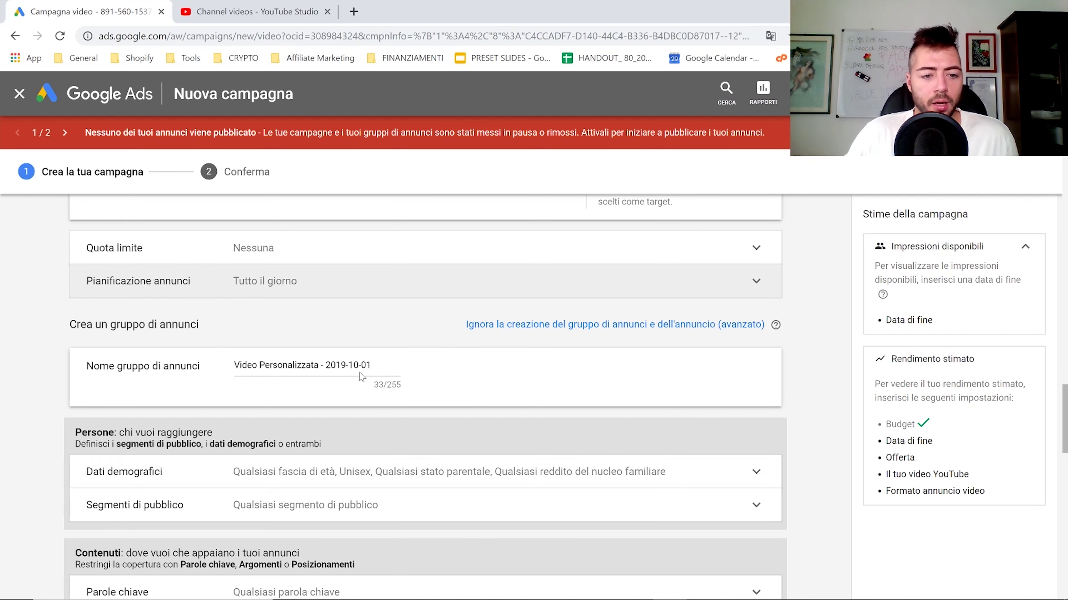
scroll(281, 324, "down", 4)
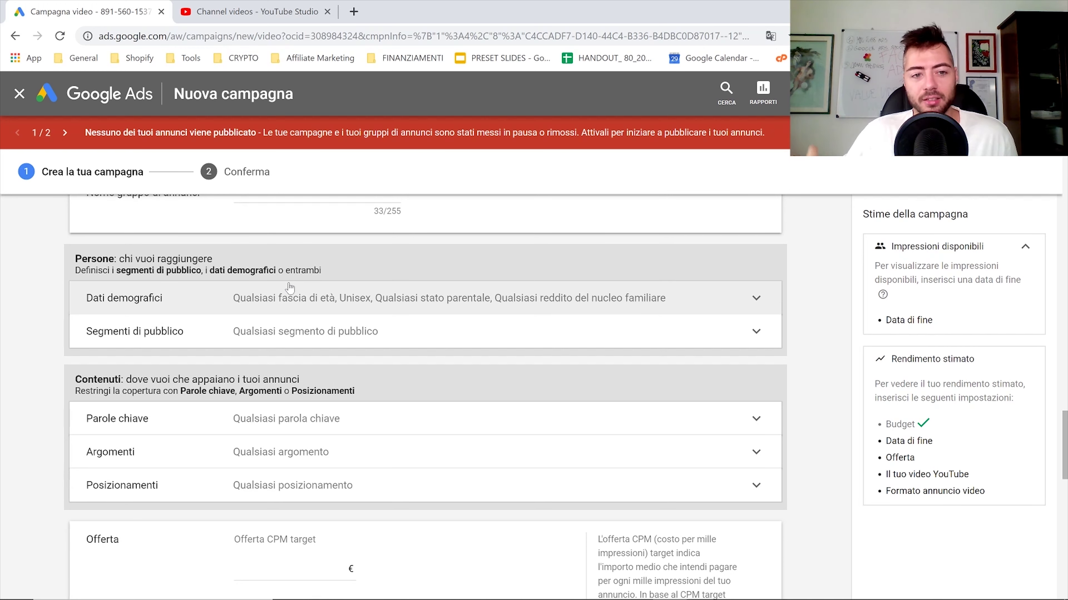
scroll(289, 288, "down", 4)
left_click(335, 390)
scroll(335, 390, "down", 11)
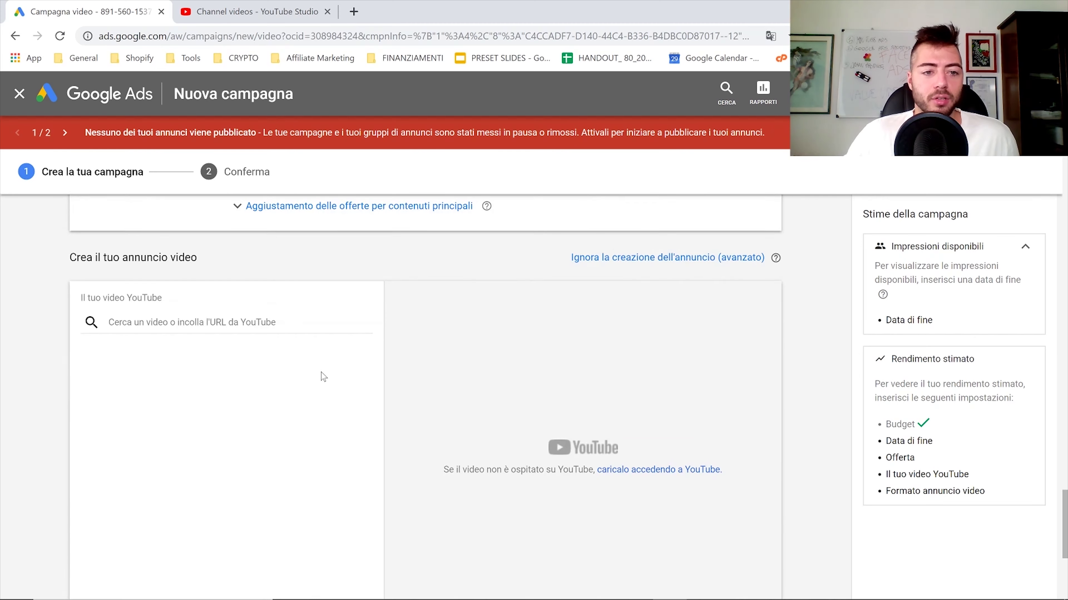
scroll(322, 374, "up", 11)
scroll(249, 293, "up", 4)
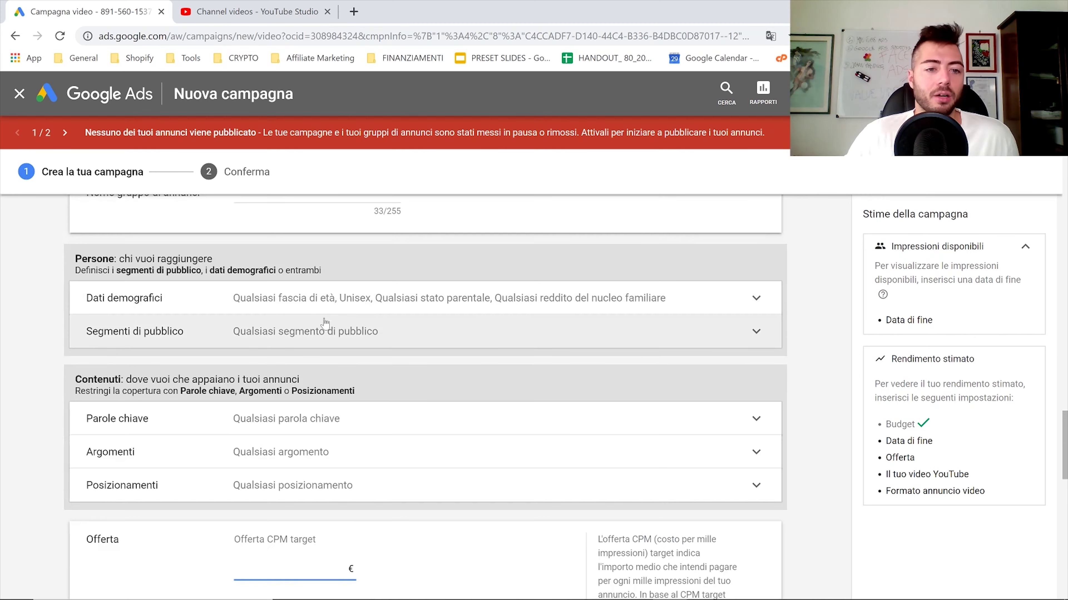
left_click(345, 304)
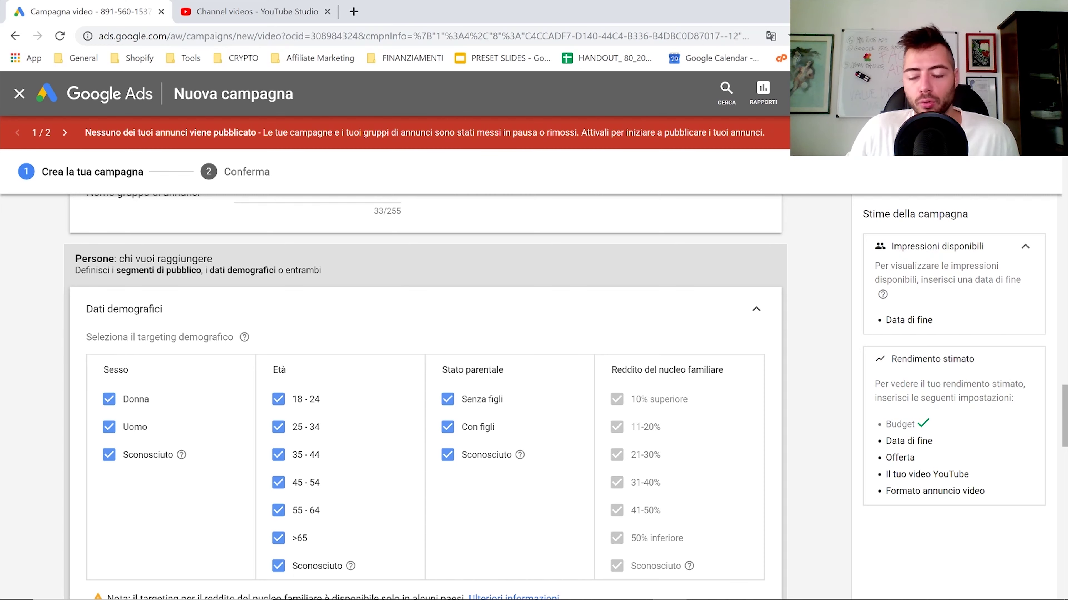
scroll(697, 380, "down", 4)
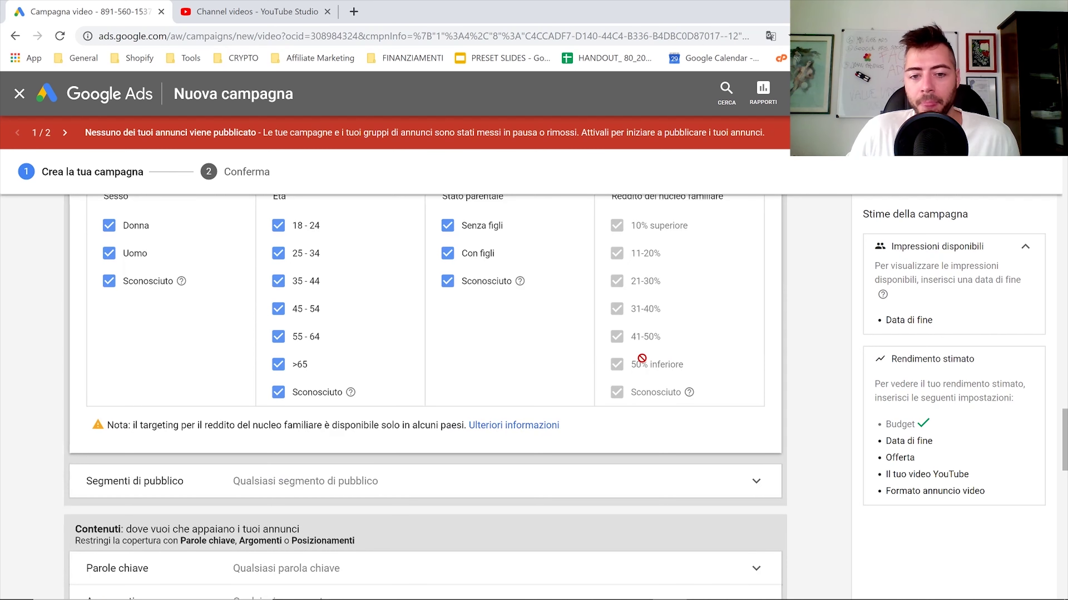
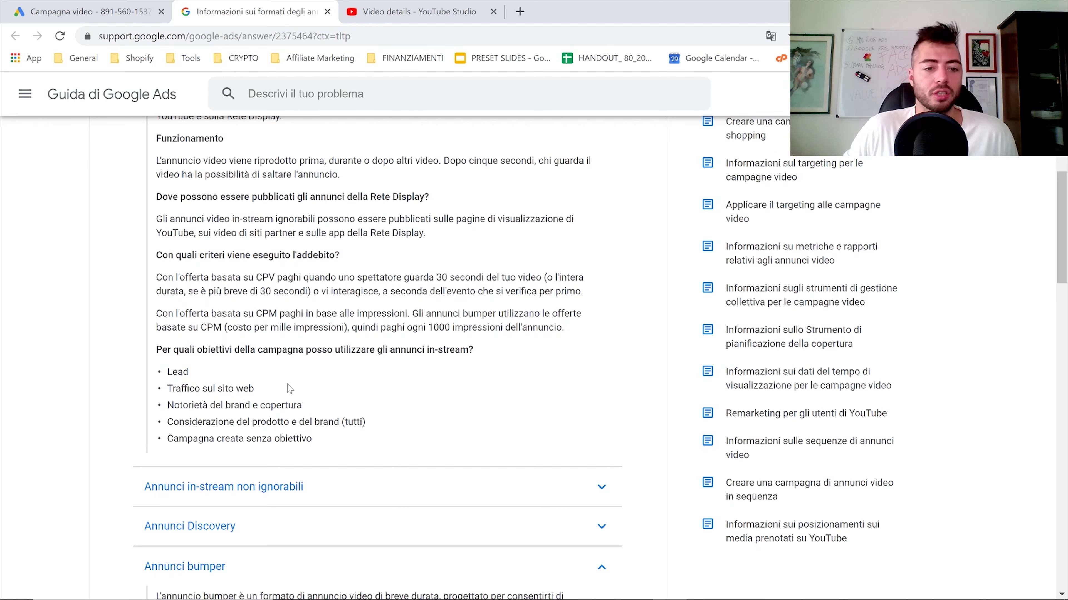
Step: Close the ad formats help article and change the campaign's bid strategy from CPV massimo to CPM target
middle_click(230, 17)
scroll(303, 341, "up", 20)
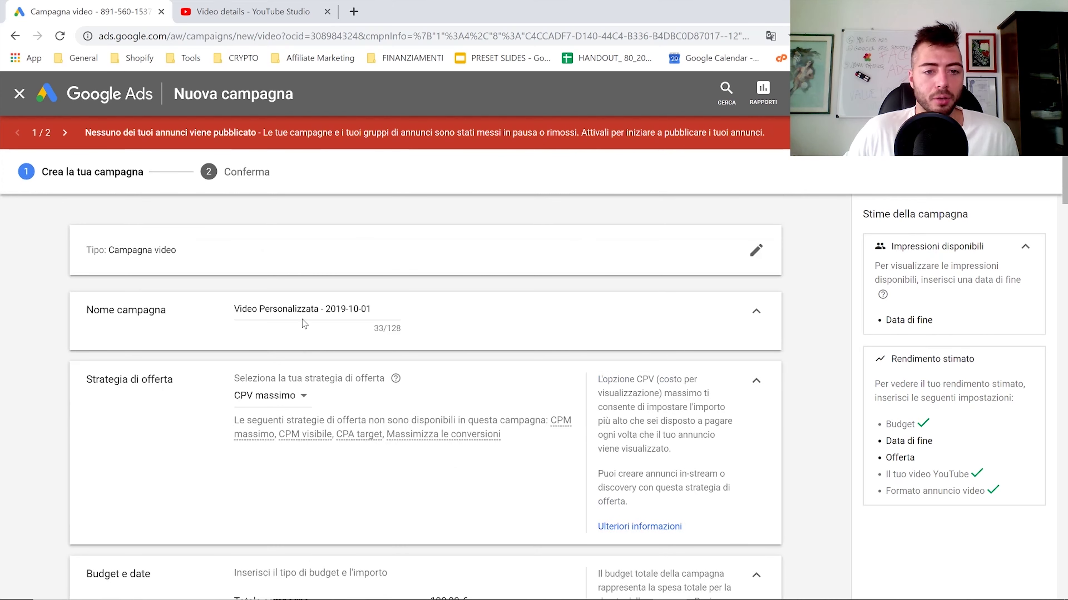
left_click(276, 410)
left_click(281, 431)
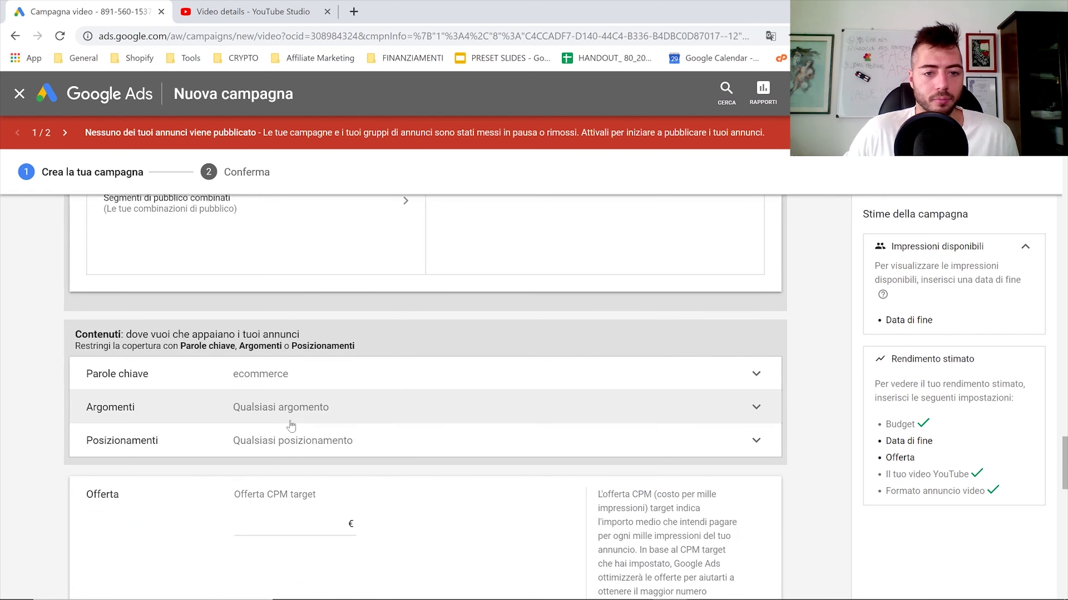
Step: Set the ad group's Offerta CPM target to 1,00 €
scroll(313, 409, "down", 3)
left_click(332, 350)
type("1,00")
Step: Choose Annuncio bumper as the format of the video ad
scroll(260, 358, "down", 15)
scroll(252, 354, "up", 8)
scroll(206, 331, "down", 2)
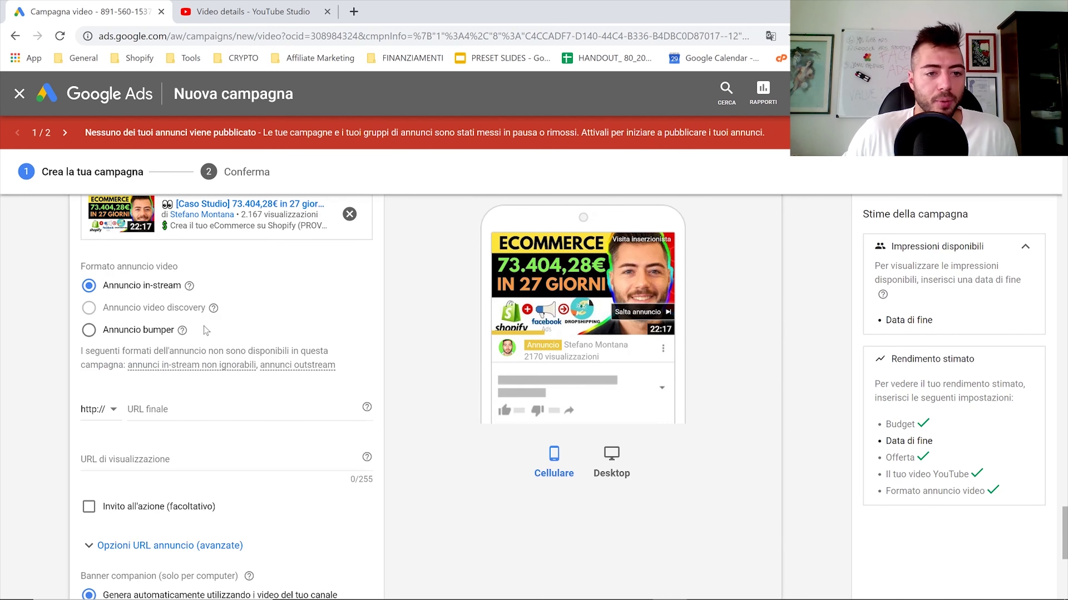
left_click(150, 331)
Step: Read the bumper ad explanation and its linked help article on video ad formats, and close the article
mouse_move(182, 347)
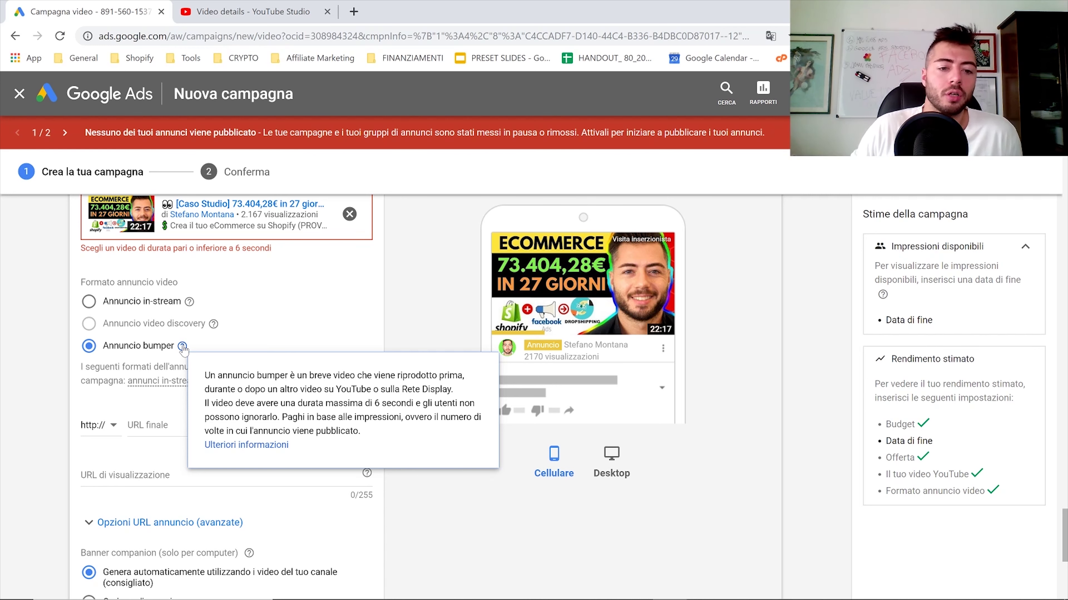
right_click(226, 445)
left_click(241, 457)
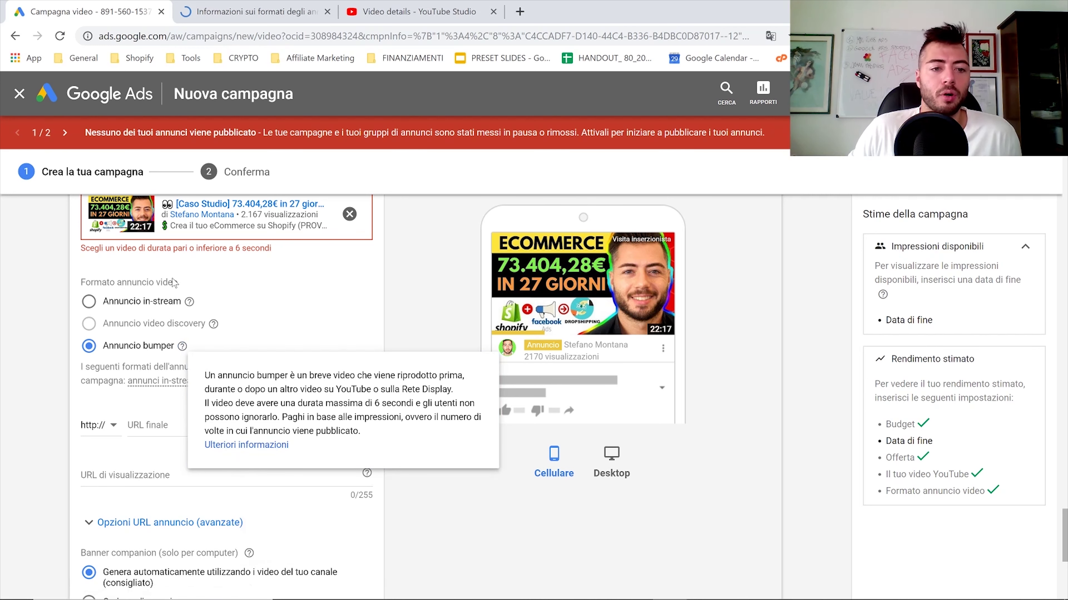
key("ctrl+Tab")
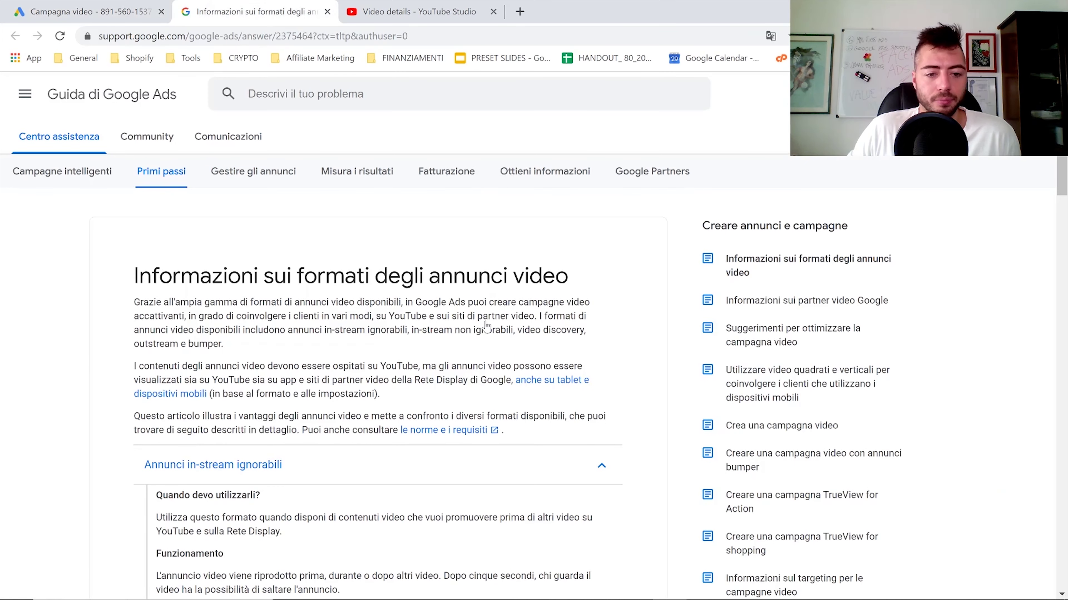
scroll(378, 357, "down", 10)
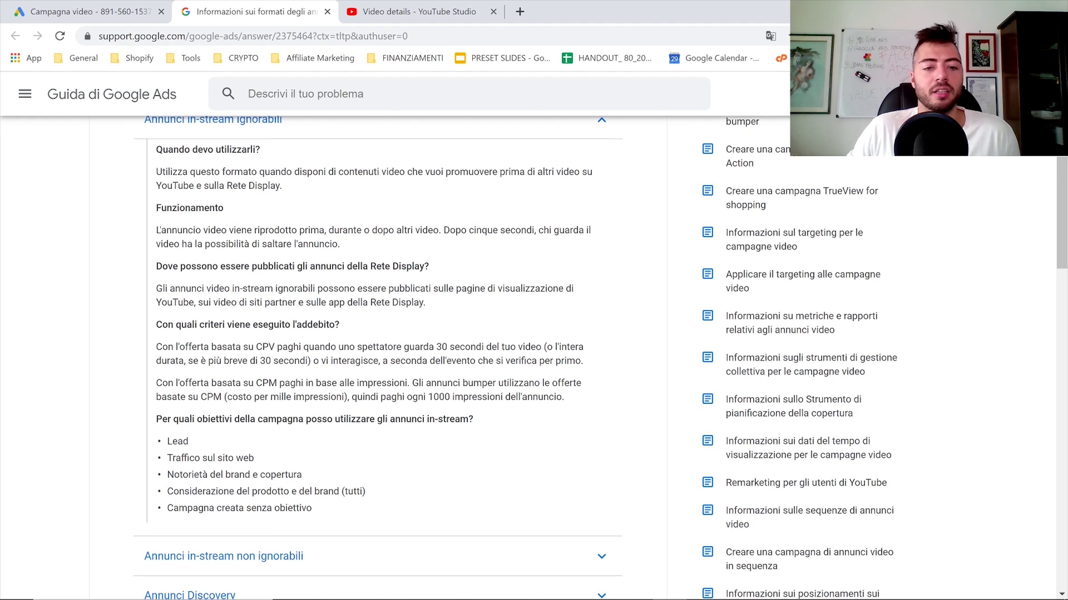
left_click(328, 12)
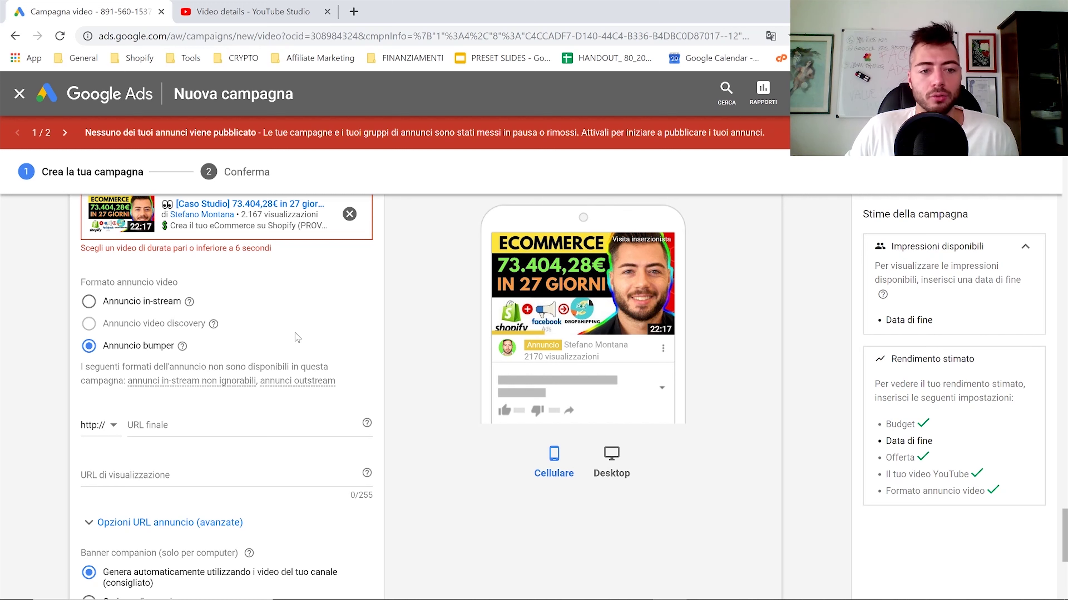
Step: Enter montanabusinessonline.com as the video ad's URL finale
left_click(189, 426)
type("montanabys")
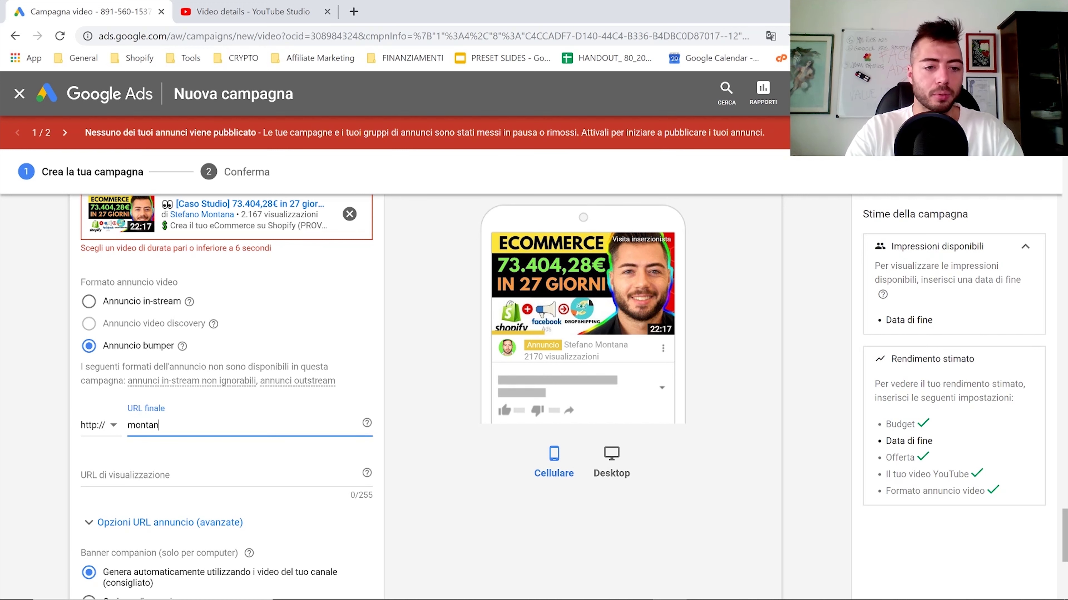
key("BackSpace")
key("BackSpace")
type("usinesso")
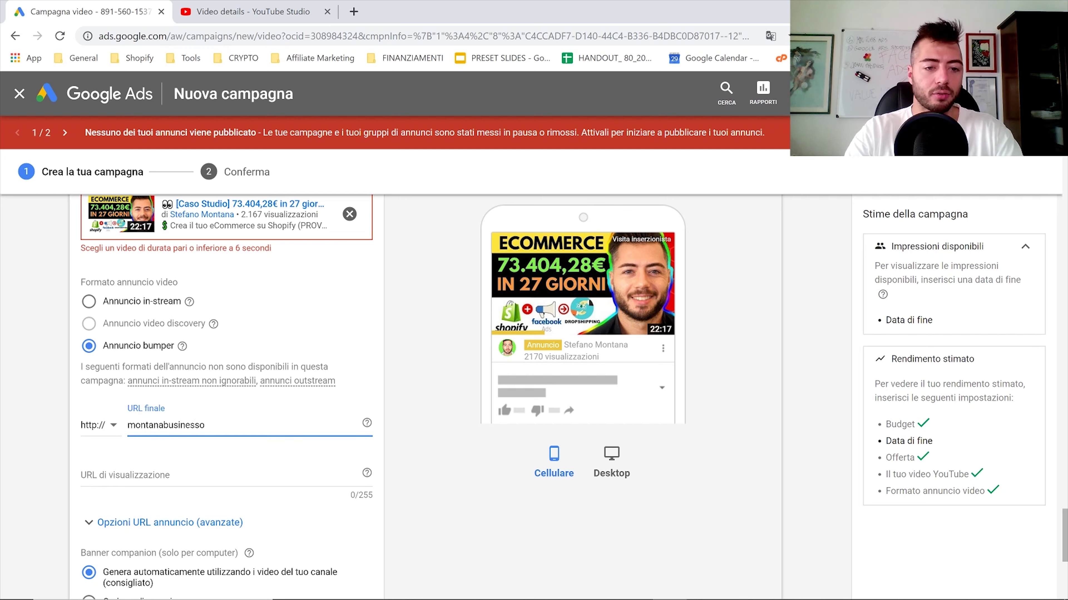
type("nline.com")
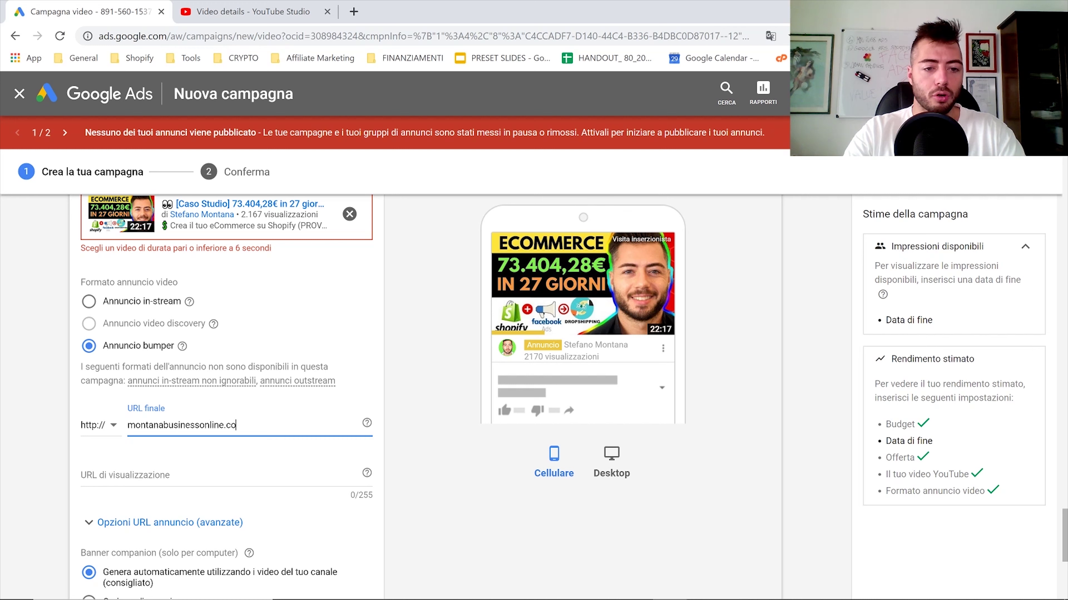
Step: Copy the final URL into the URL di visualizzazione field so it reads montanabusinessonline.com
double_click(176, 425)
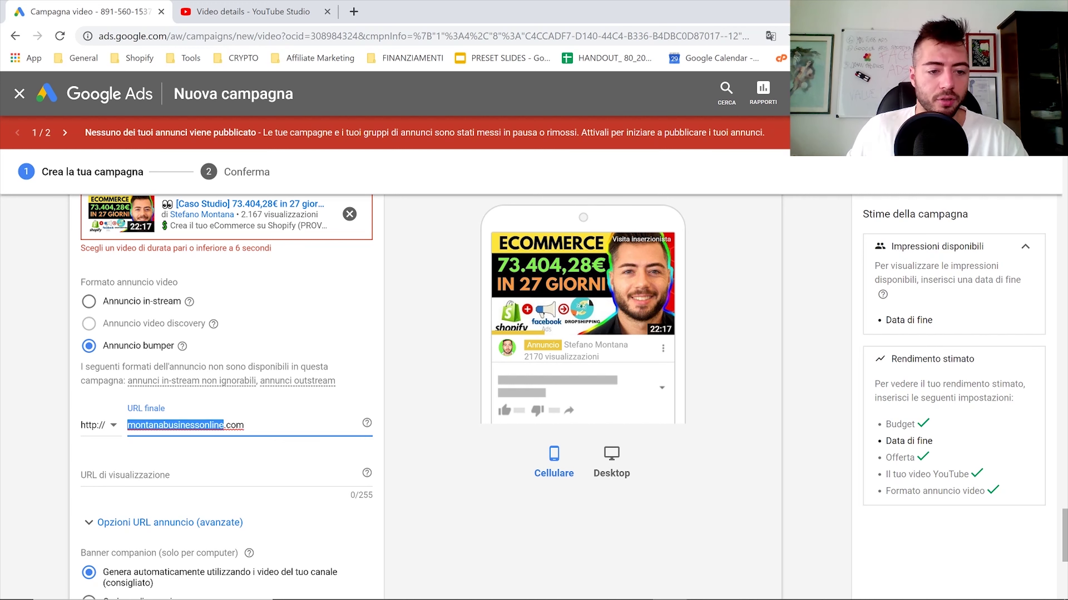
triple_click(236, 425)
key("ctrl+c")
left_click(178, 475)
key("ctrl+v")
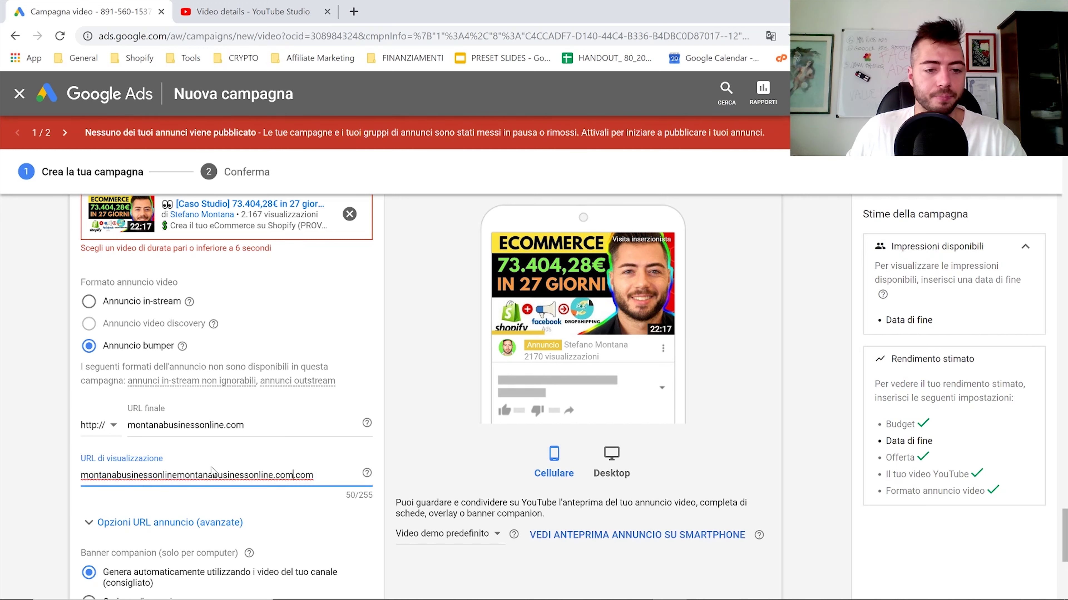
key("ctrl+a")
key("ctrl+v")
left_click(314, 498)
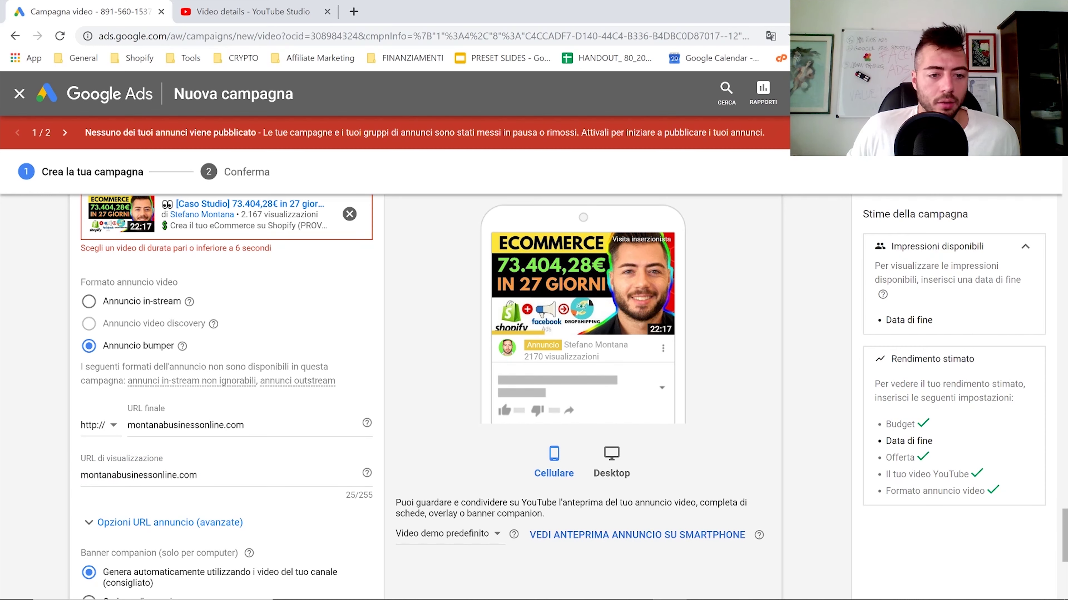
Step: Review the ad's advanced URL options and collapse them without filling anything in
scroll(295, 403, "down", 4)
left_click(172, 350)
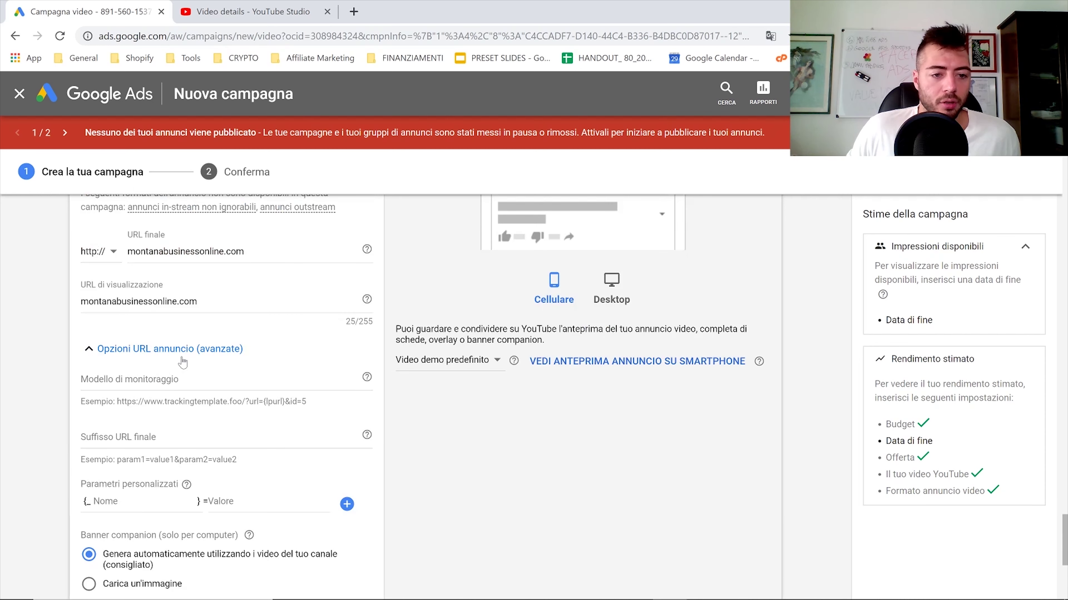
left_click(182, 363)
Step: Preview the ad on Google video partners in desktop and mobile views, and return to the YouTube preview
scroll(641, 356, "up", 12)
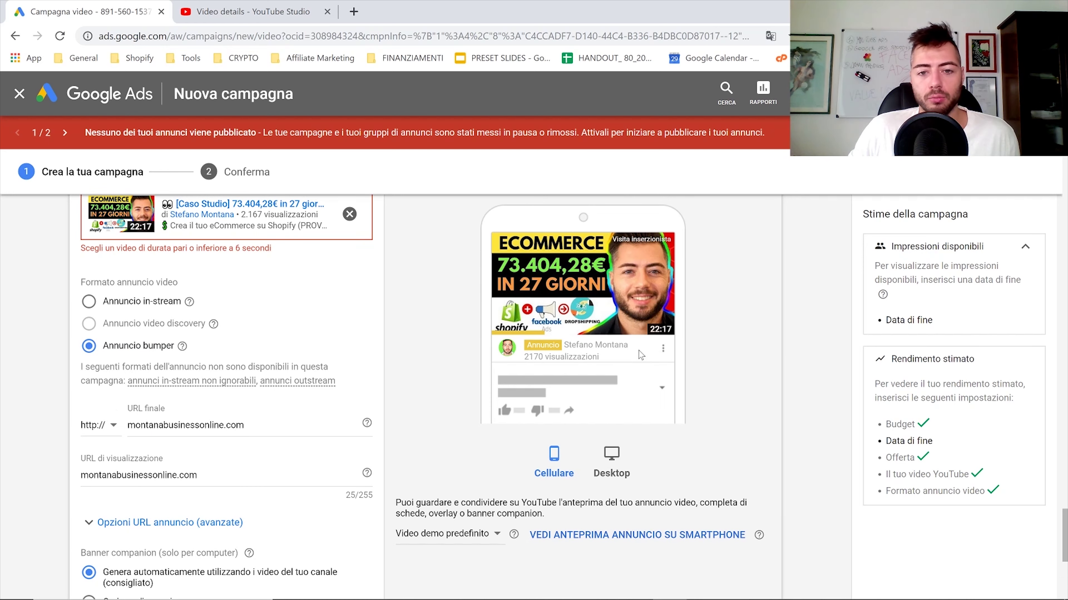
scroll(677, 435, "down", 4)
left_click(681, 351)
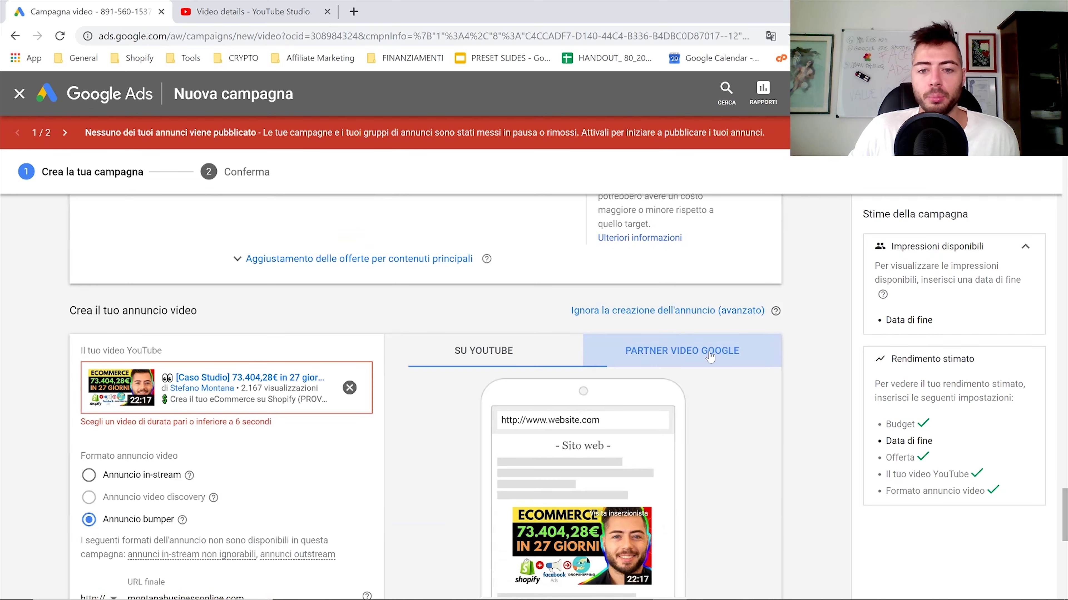
scroll(692, 376, "down", 4)
scroll(637, 482, "up", 3)
scroll(631, 442, "down", 7)
scroll(643, 471, "up", 4)
left_click(609, 461)
left_click(556, 460)
scroll(539, 522, "up", 9)
scroll(539, 521, "down", 6)
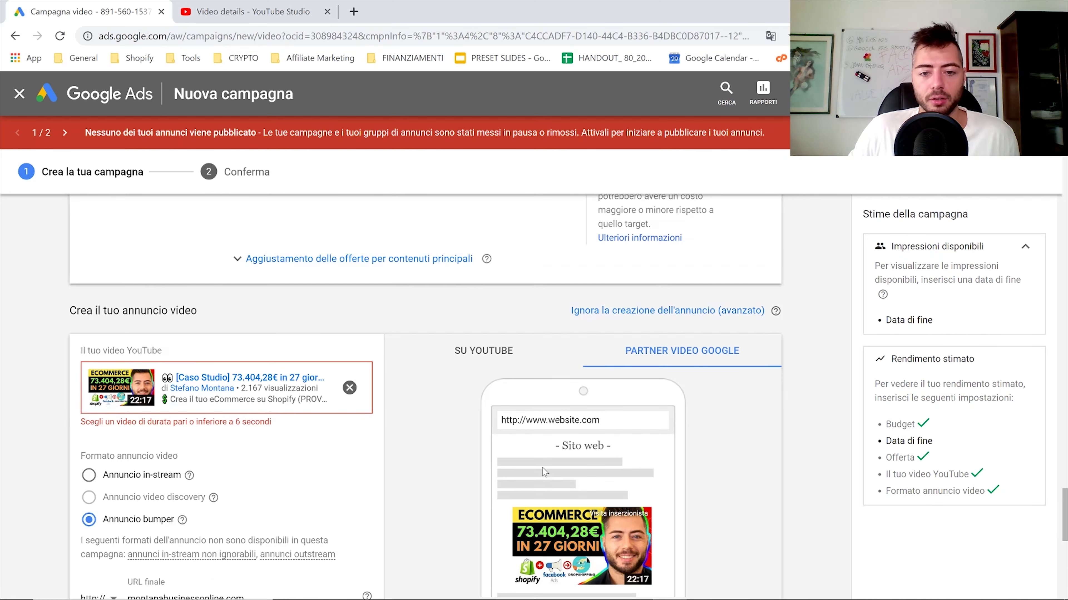
left_click(506, 347)
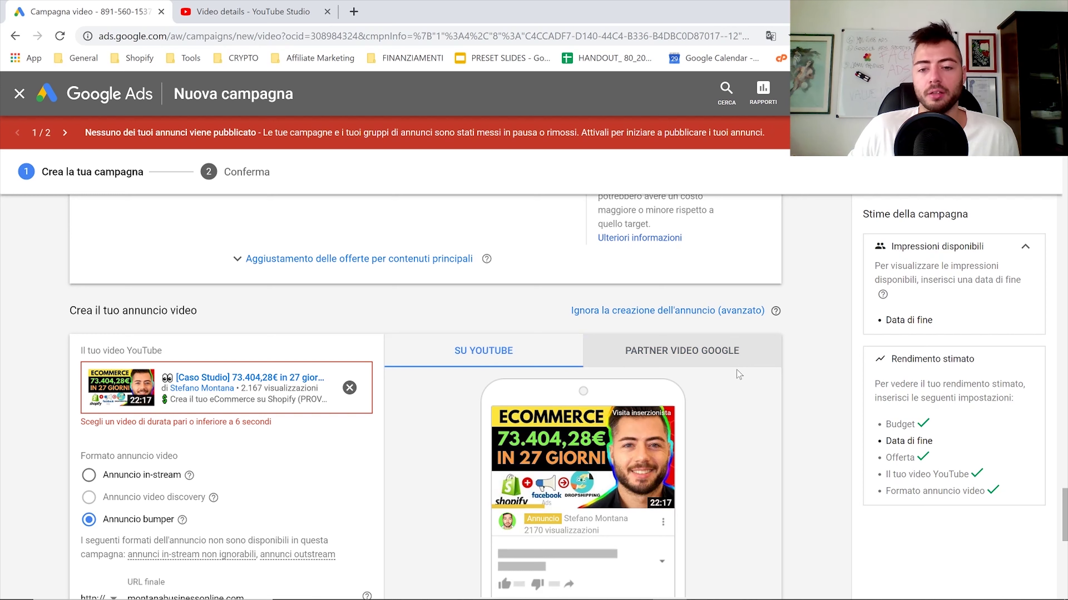
Step: Review the companion banner options, check the promoted video's details page in YouTube Studio, and return to the Google Ads campaign form
scroll(427, 434, "down", 4)
scroll(380, 466, "down", 4)
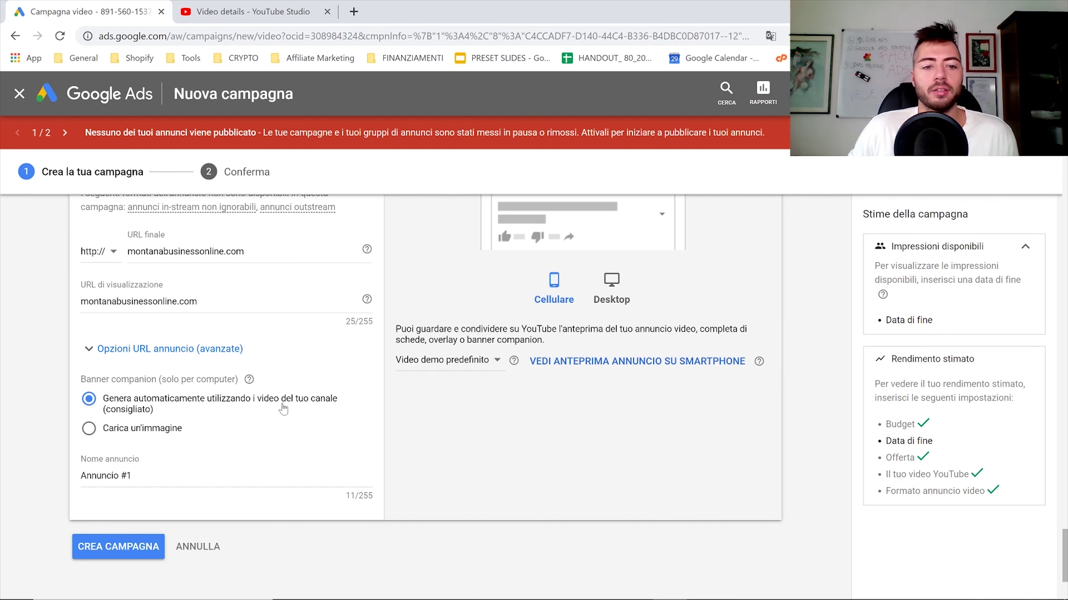
scroll(491, 404, "up", 8)
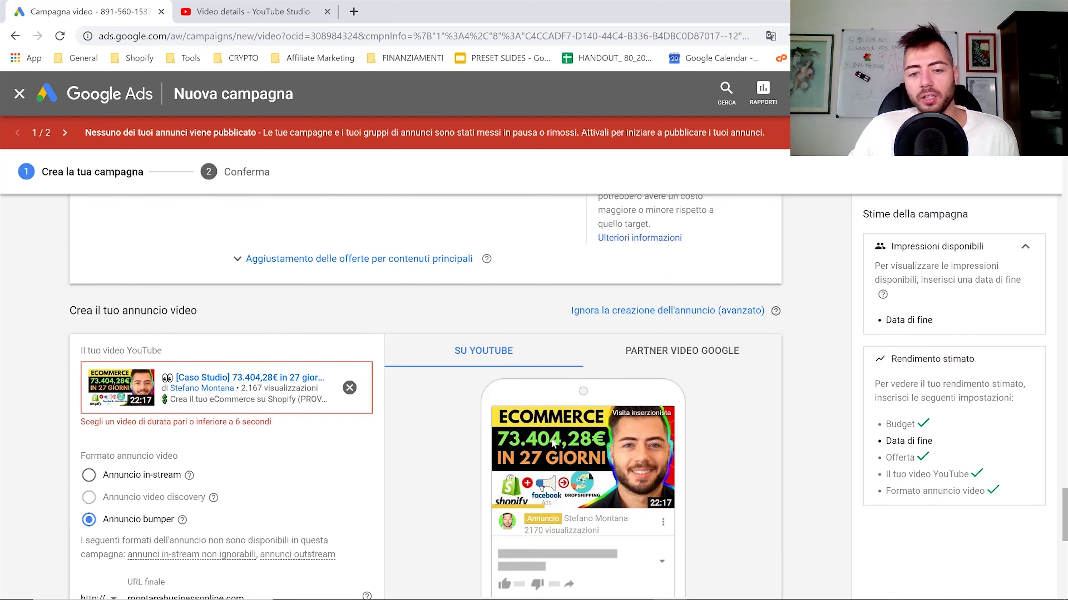
left_click(252, 11)
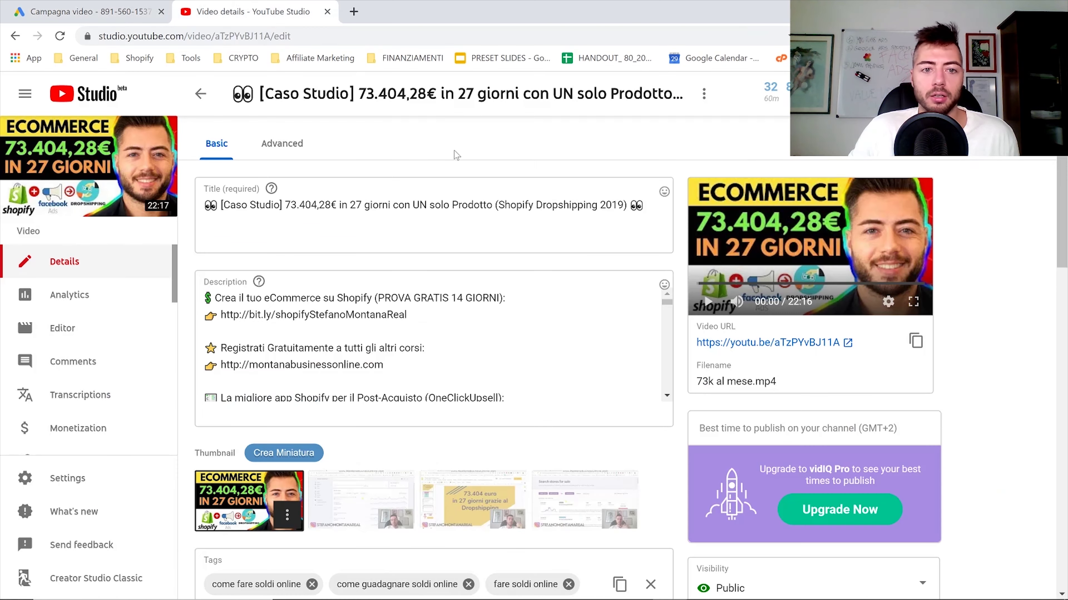
left_click(88, 12)
Step: Switch the companion banner to Carica un'immagine and review the rest of the video ad's settings
scroll(433, 403, "down", 9)
left_click(136, 430)
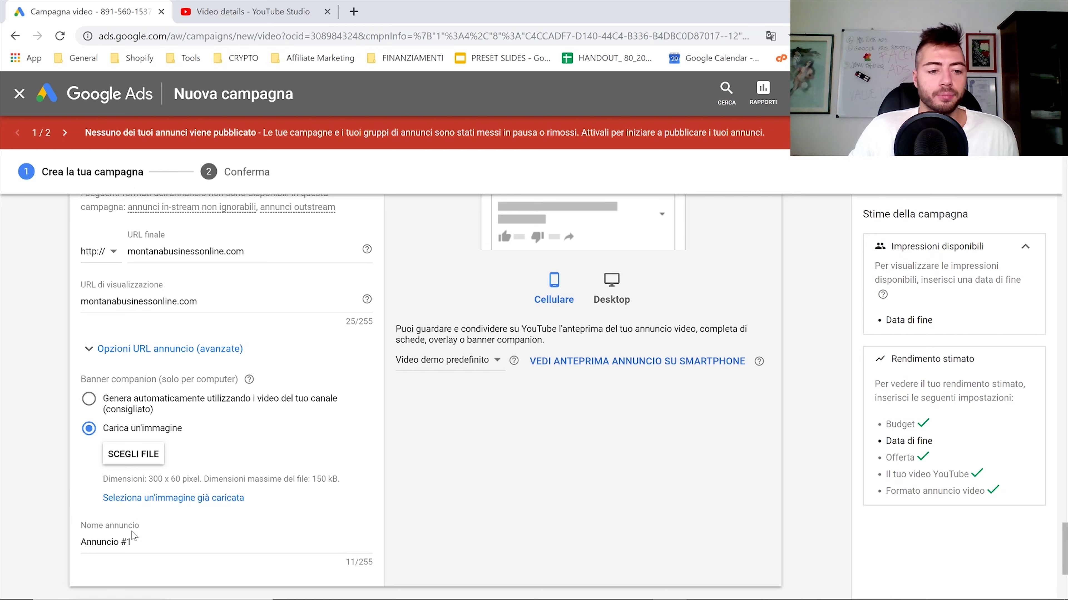
scroll(469, 459, "up", 4)
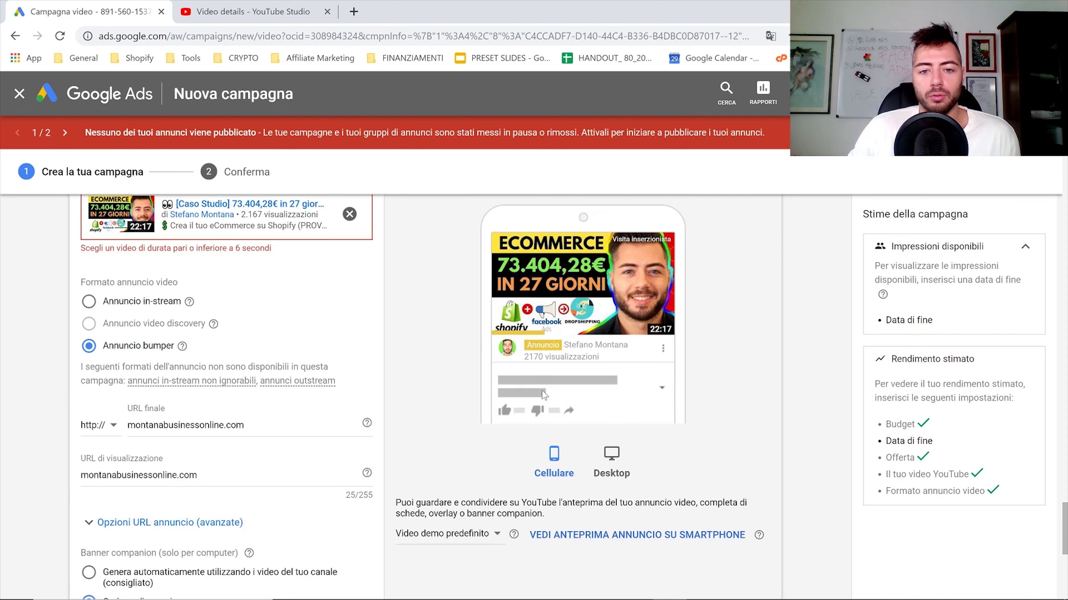
scroll(523, 376, "up", 4)
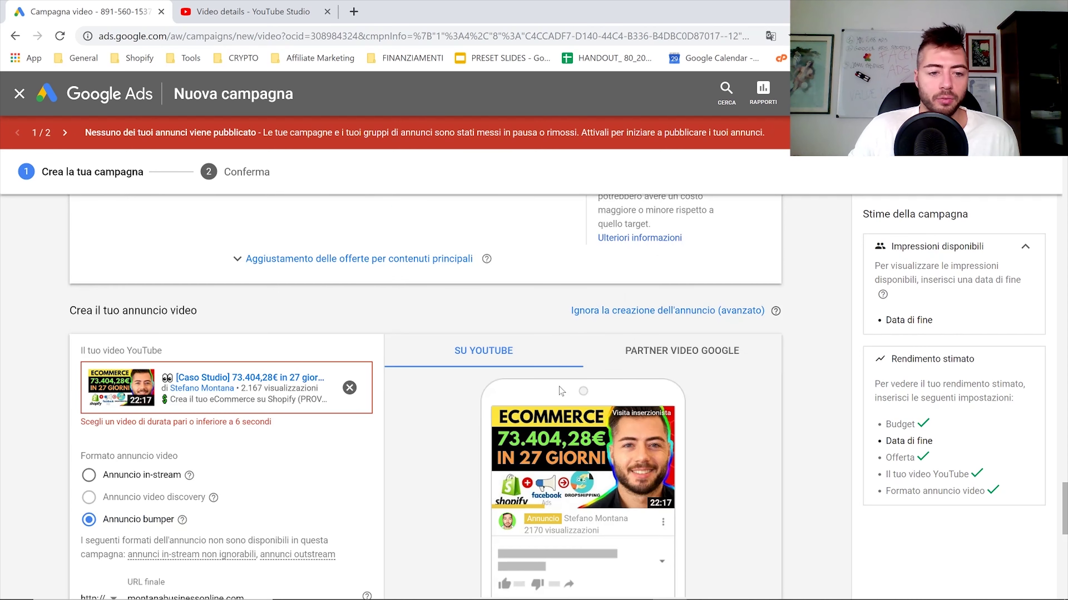
Step: Set the campaign's end date to 2 ott 2019 in the budget and dates section
scroll(538, 391, "down", 8)
scroll(548, 410, "up", 15)
left_click(296, 541)
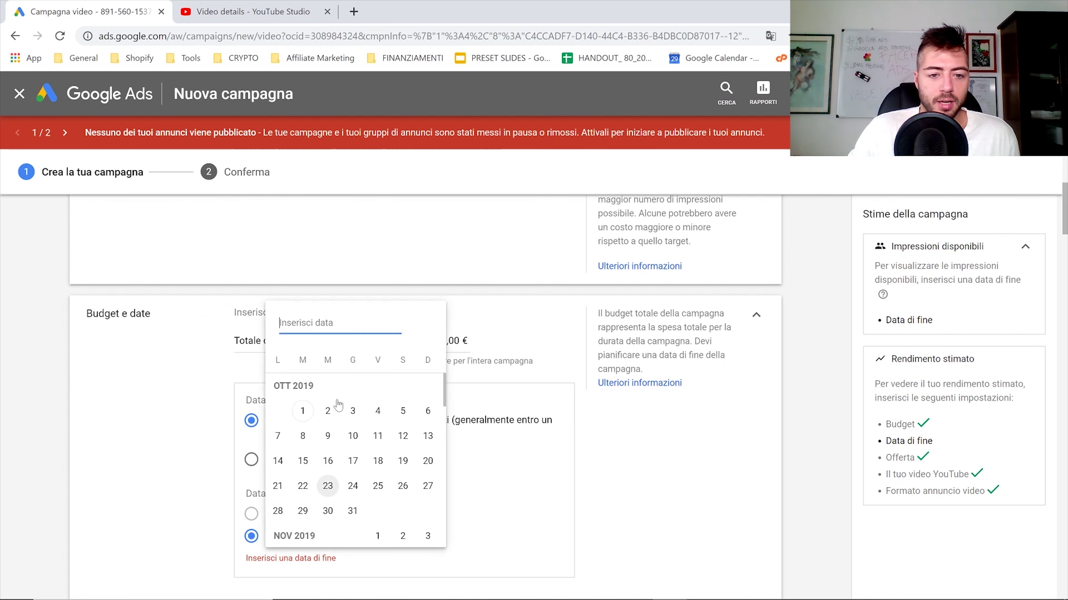
left_click(327, 411)
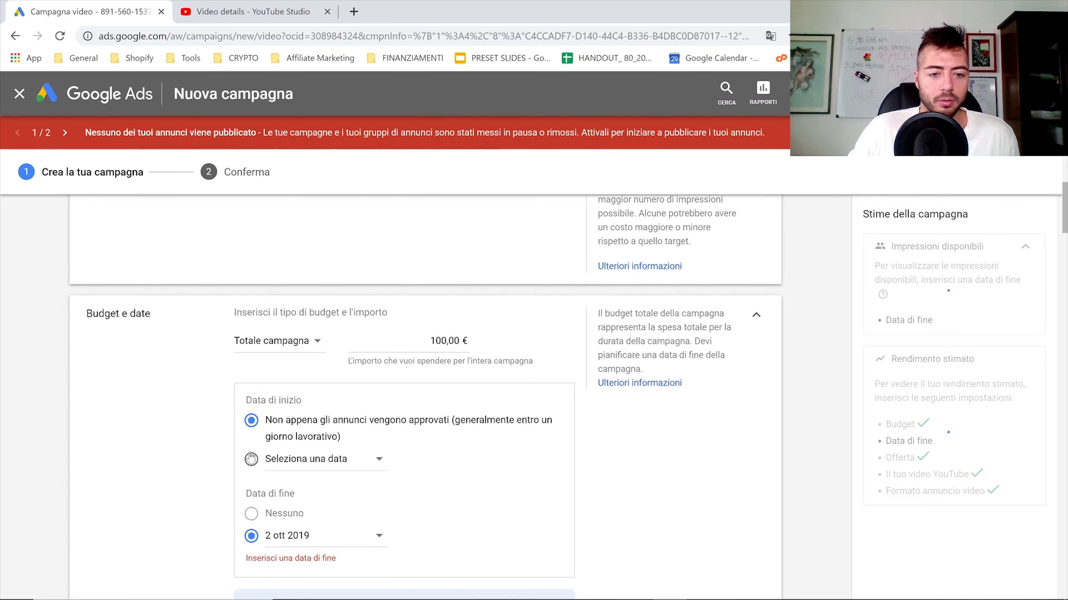
Step: Glance at the available impressions estimate and set the companion banner to Genera automaticamente utilizzando i video del tuo canale
scroll(202, 453, "down", 20)
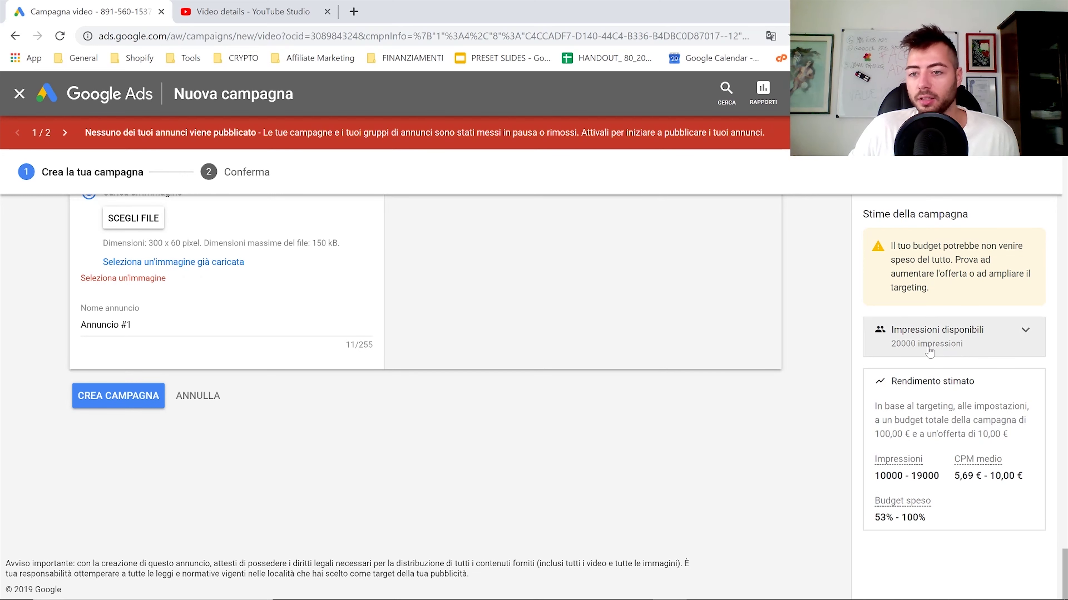
left_click(1004, 345)
left_click(1003, 344)
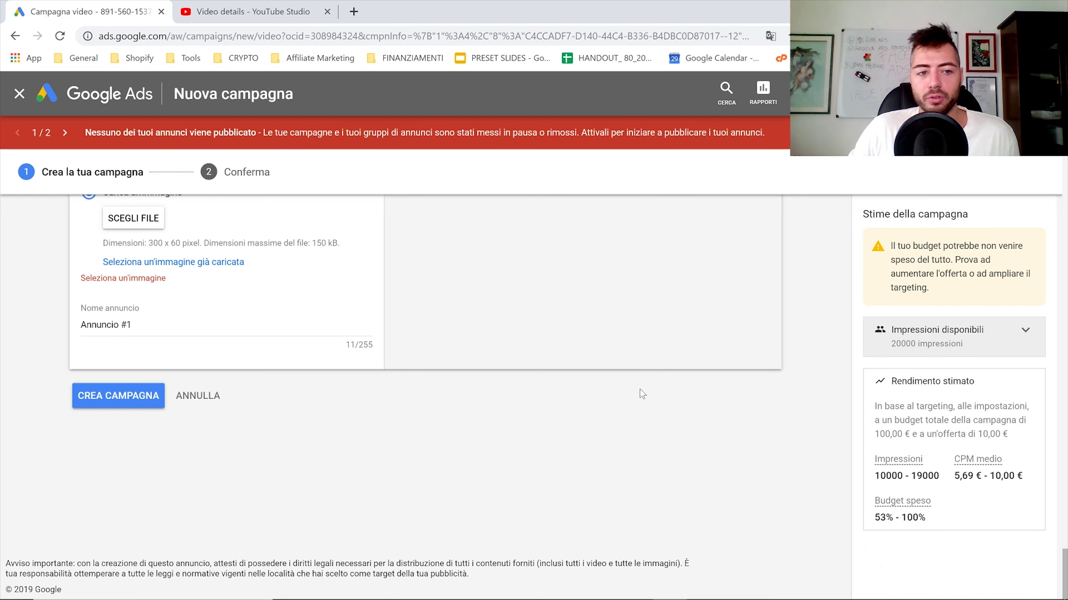
scroll(639, 389, "up", 4)
left_click(147, 341)
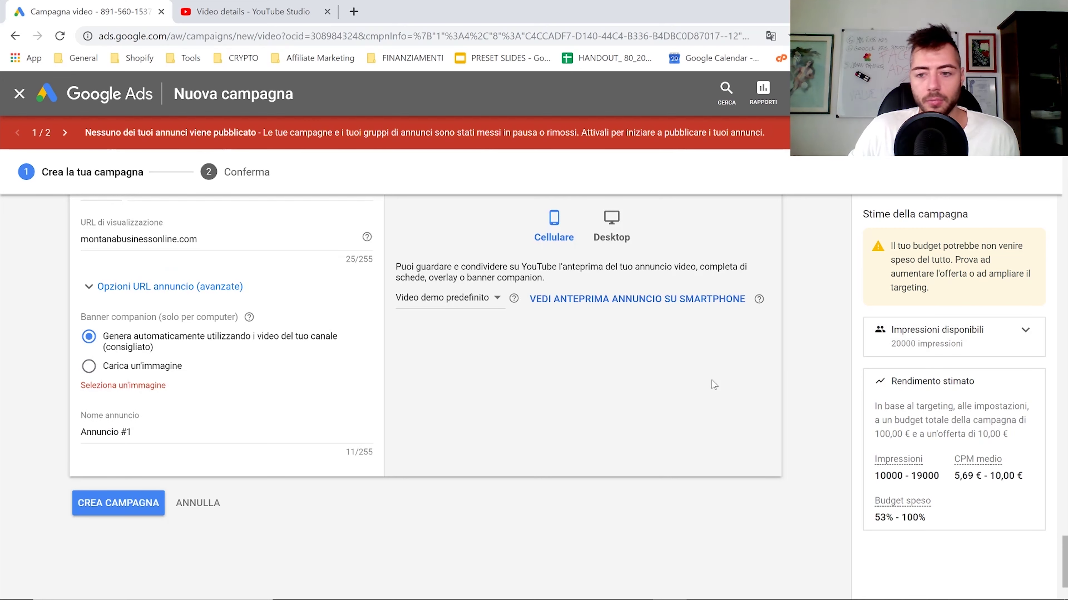
Step: Examine the available impressions and estimated performance, and create the campaign, continuing through the confirmation to its ad groups
left_click(950, 341)
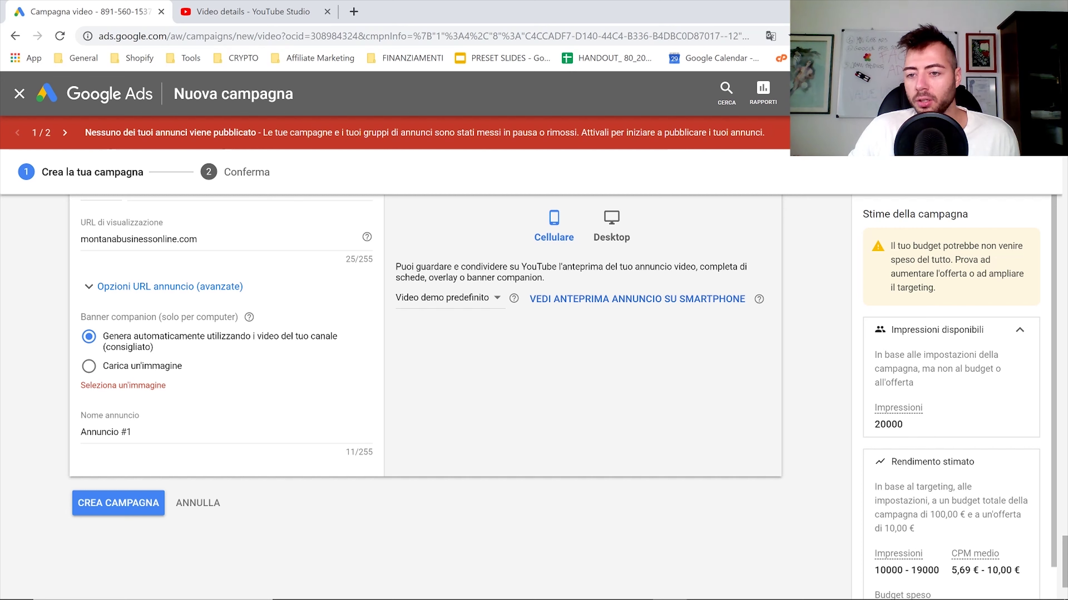
scroll(969, 398, "down", 1)
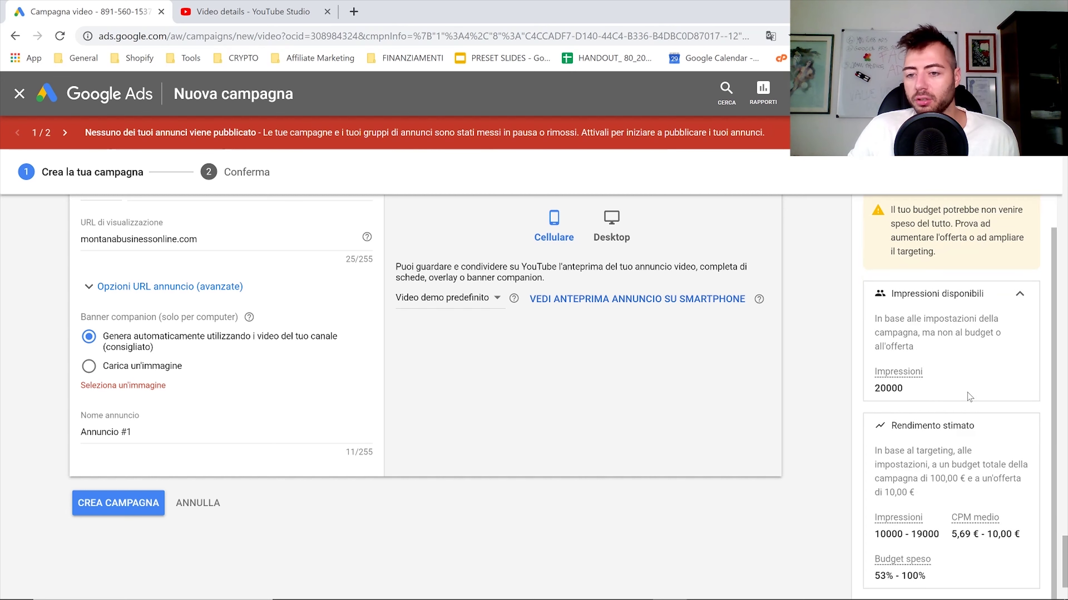
scroll(969, 397, "down", 3)
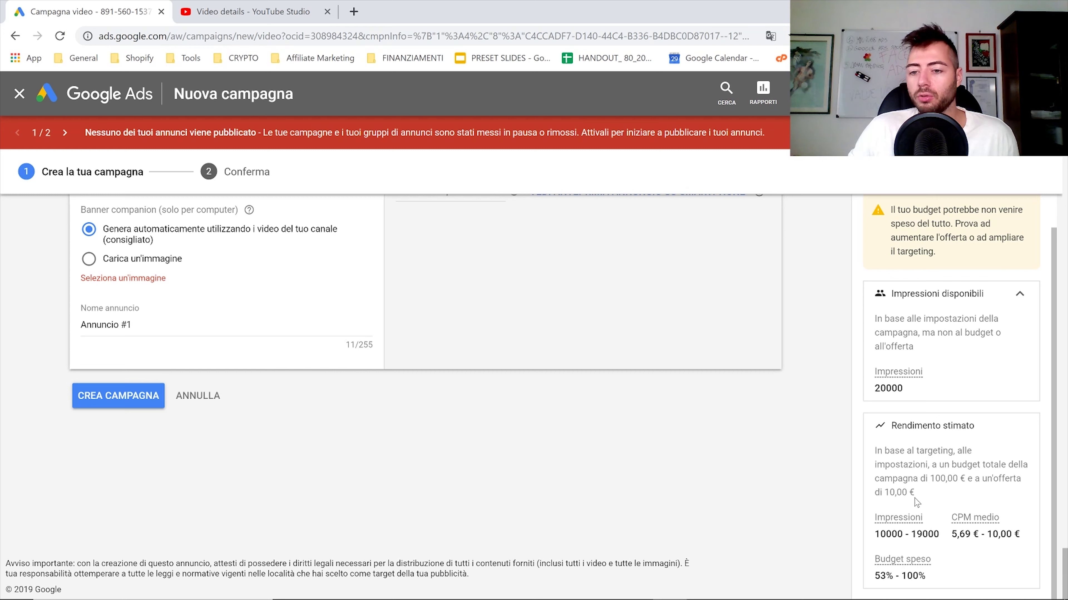
left_click(118, 396)
left_click(292, 467)
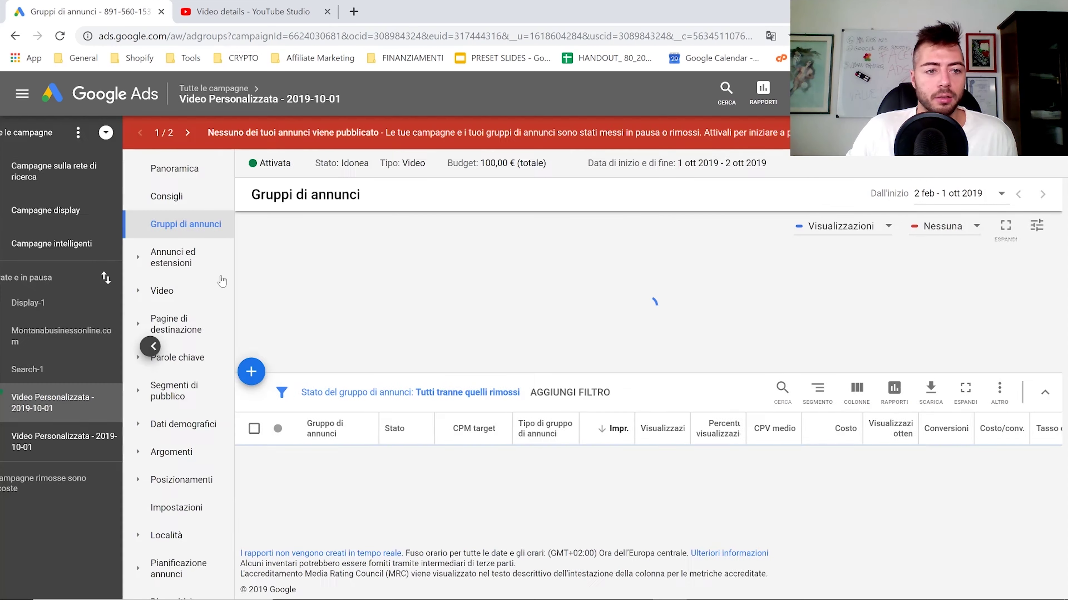
Step: Go back to all campaigns and start creating another new campaign
left_click(214, 87)
left_click(278, 351)
left_click(339, 393)
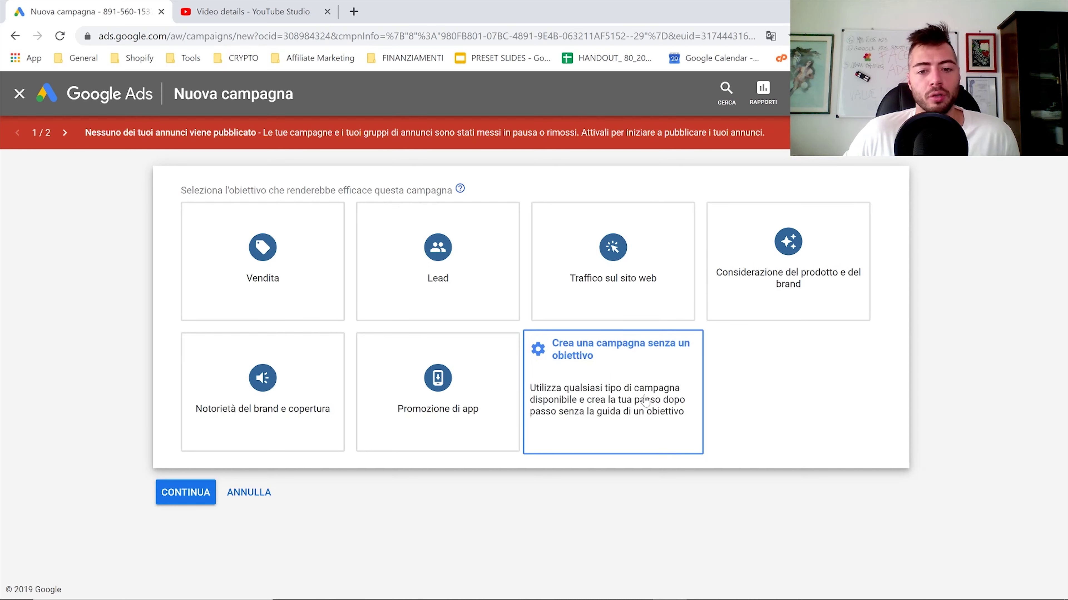
Step: Try the Lead and Traffico sul sito web objectives, and settle on a Video campaign created without an objective
left_click(631, 393)
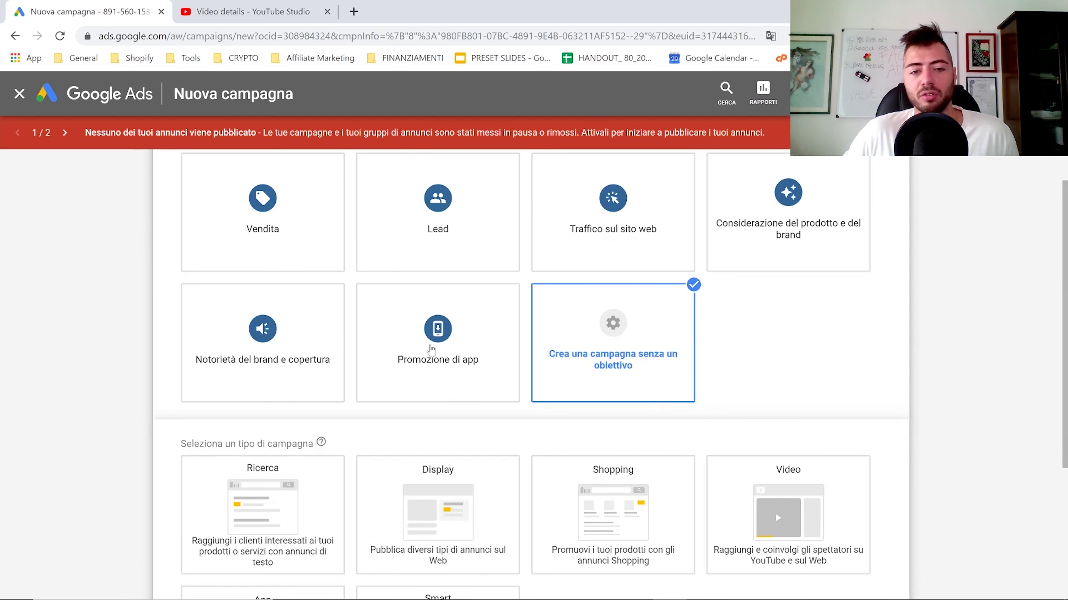
scroll(235, 296, "up", 2)
left_click(437, 261)
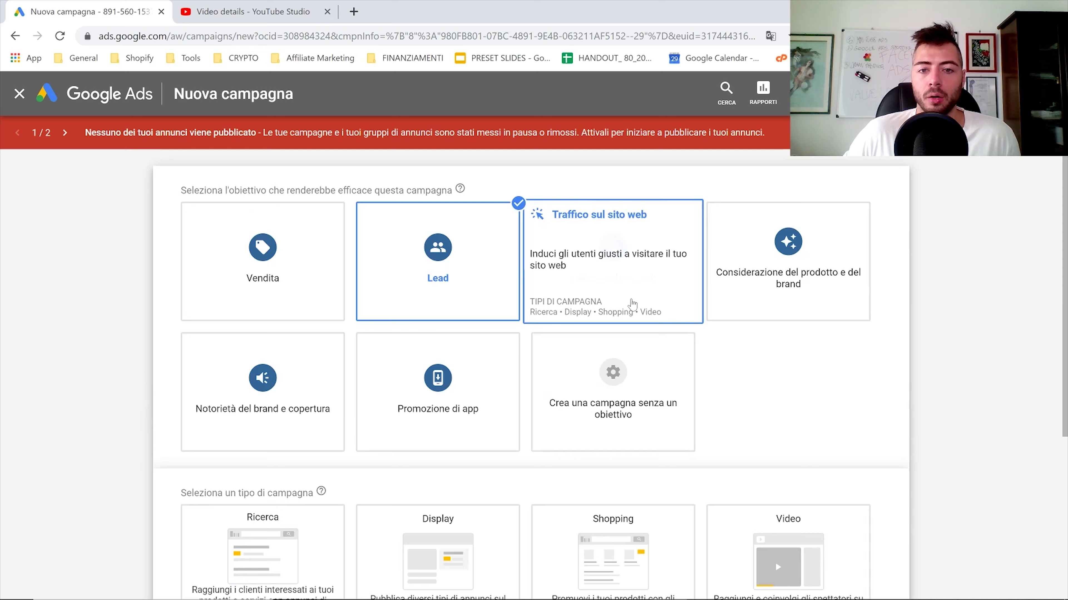
left_click(644, 279)
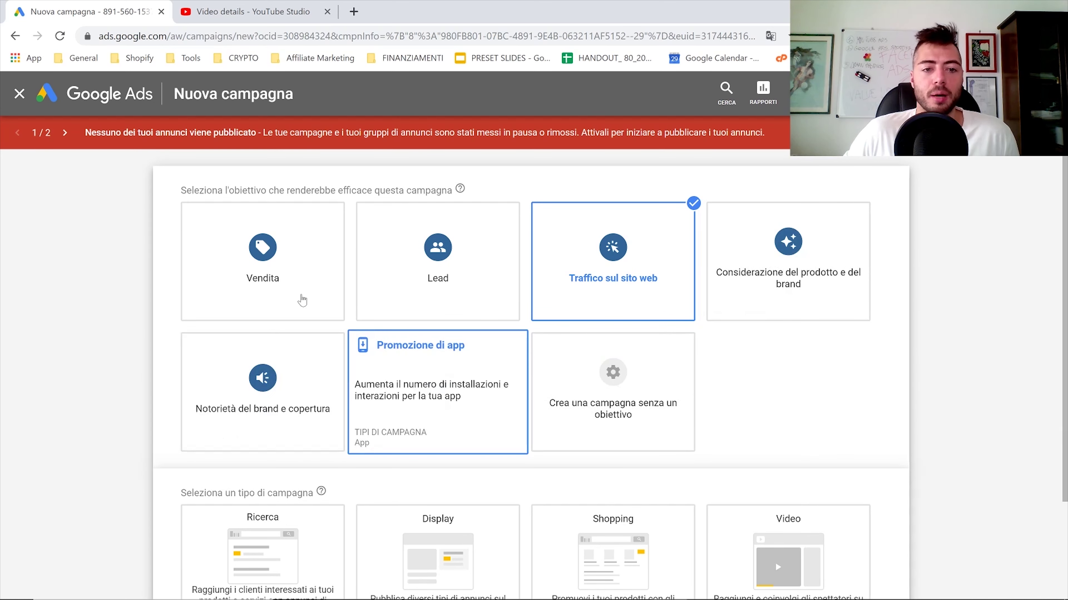
mouse_move(302, 299)
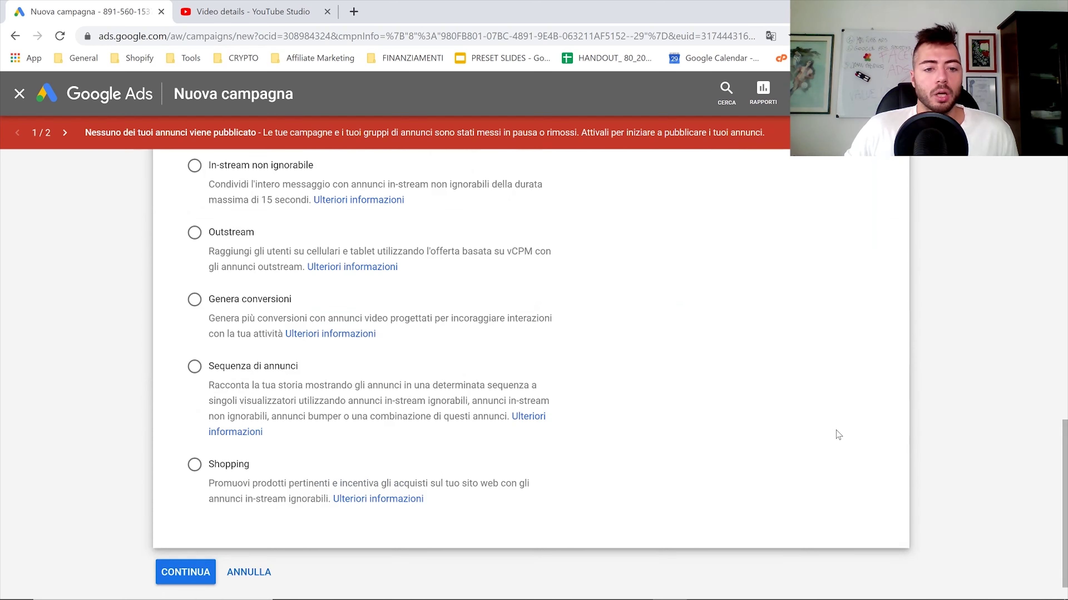
Step: Try the In-stream non ignorabile subtype and read through the other video campaign subtypes
scroll(499, 379, "up", 6)
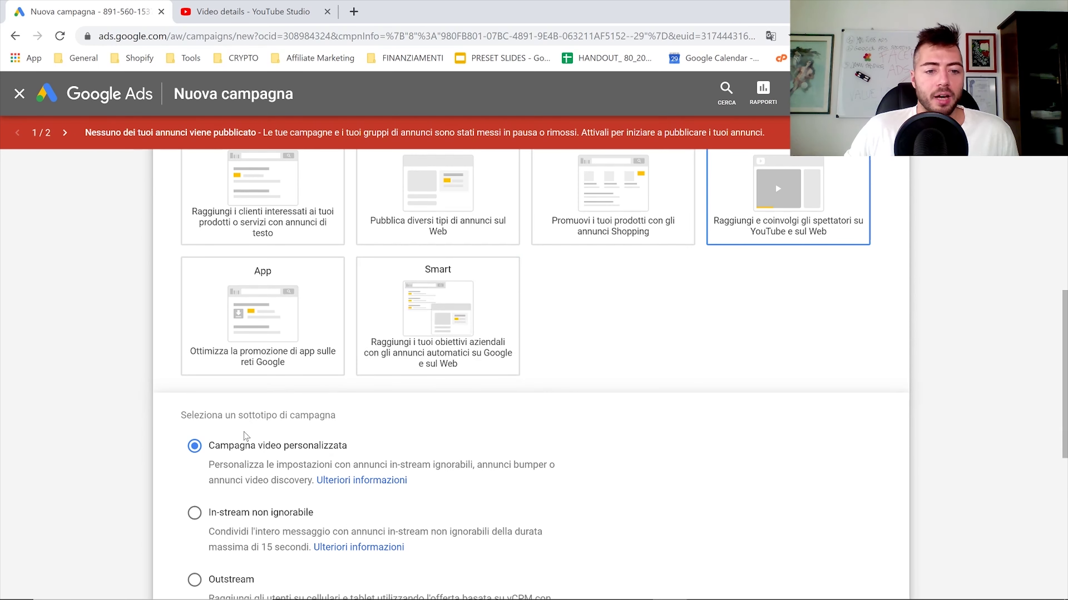
scroll(365, 292, "down", 4)
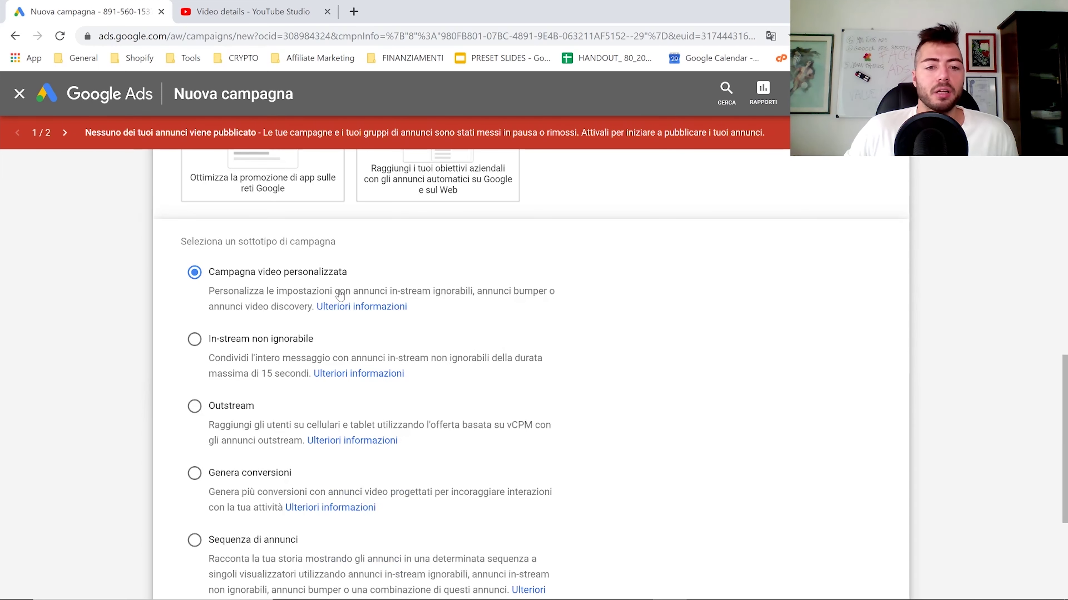
left_click(252, 339)
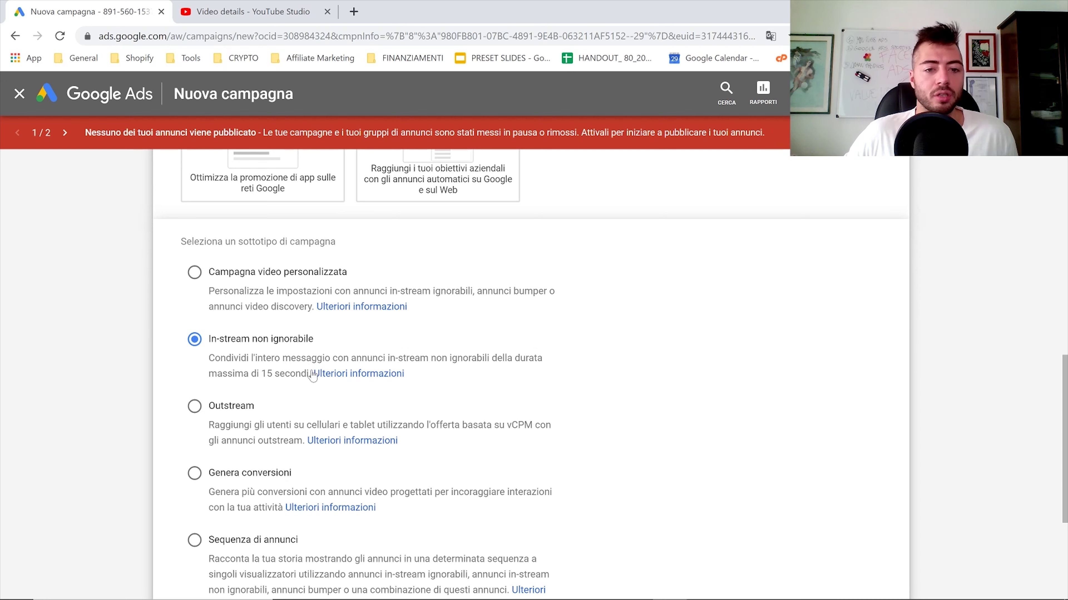
scroll(294, 378, "down", 5)
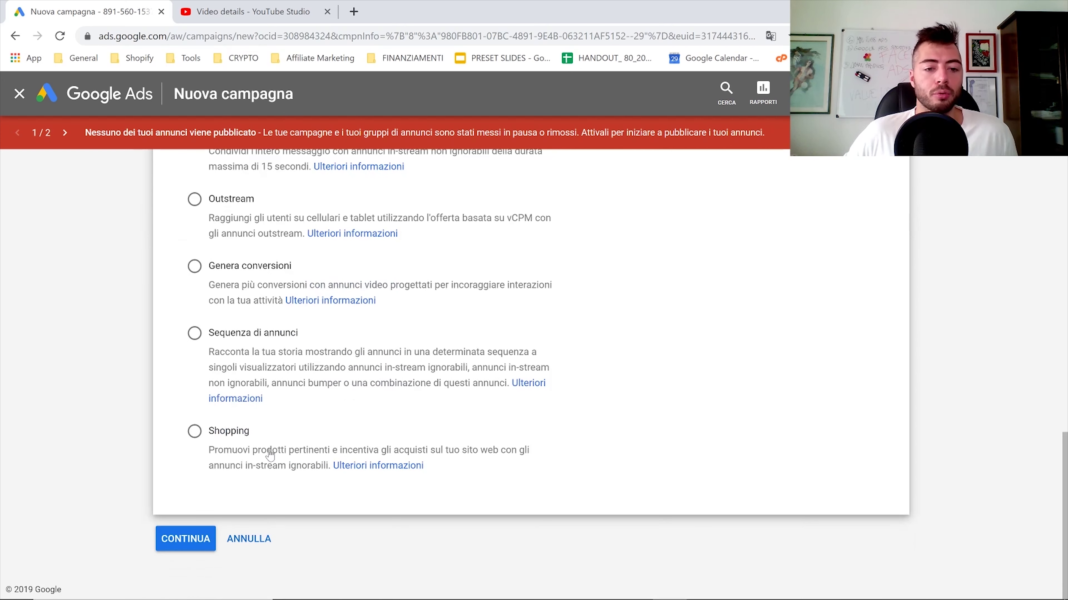
scroll(271, 456, "up", 6)
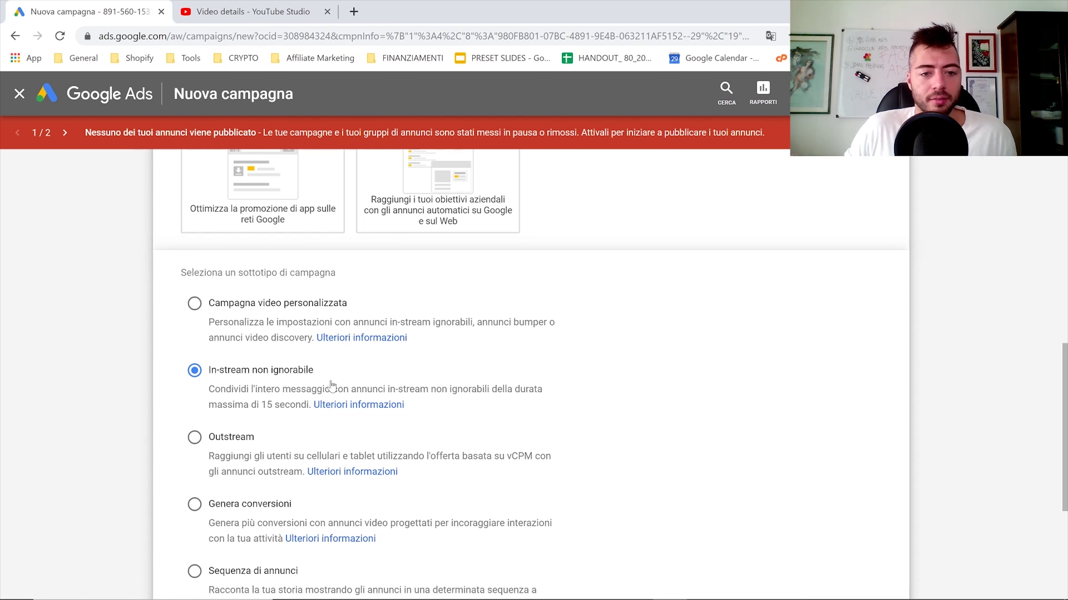
scroll(235, 362, "down", 4)
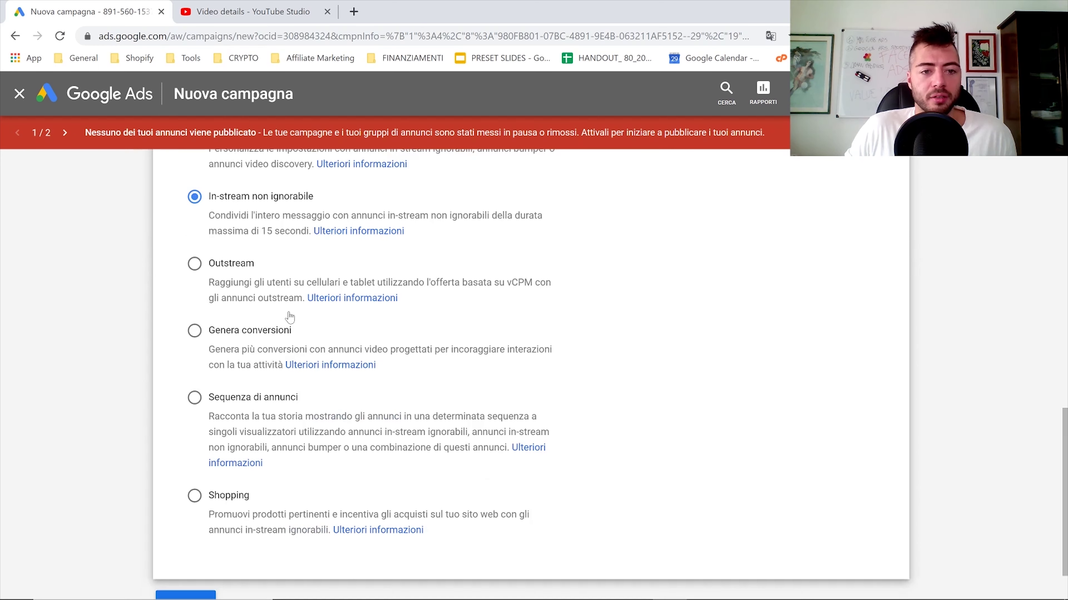
Step: Choose Outstream as the video campaign subtype and continue to the campaign settings
left_click(213, 263)
scroll(520, 473, "up", 4)
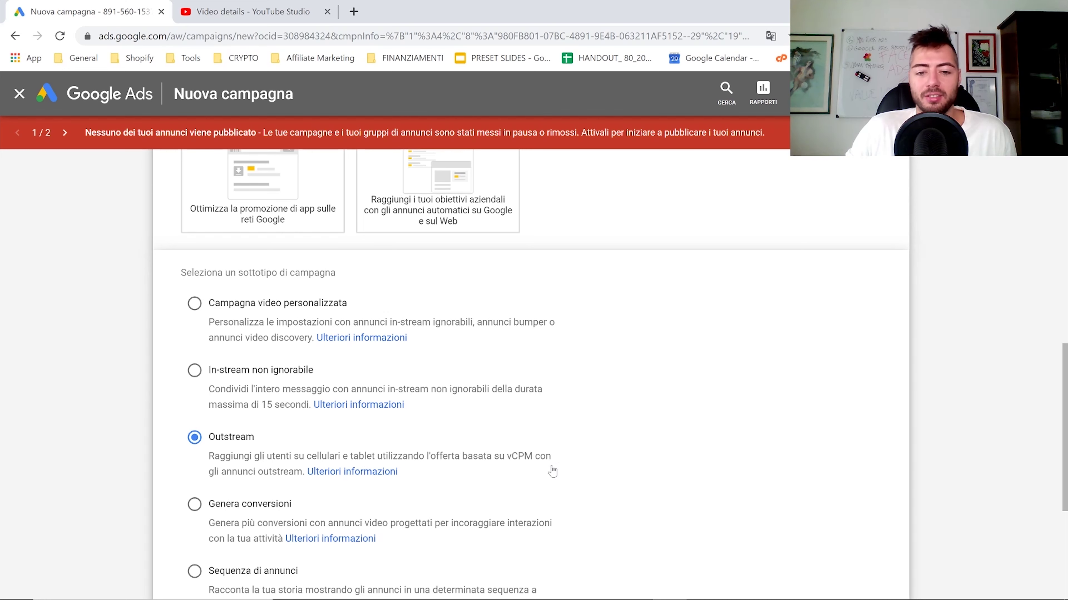
scroll(259, 471, "down", 4)
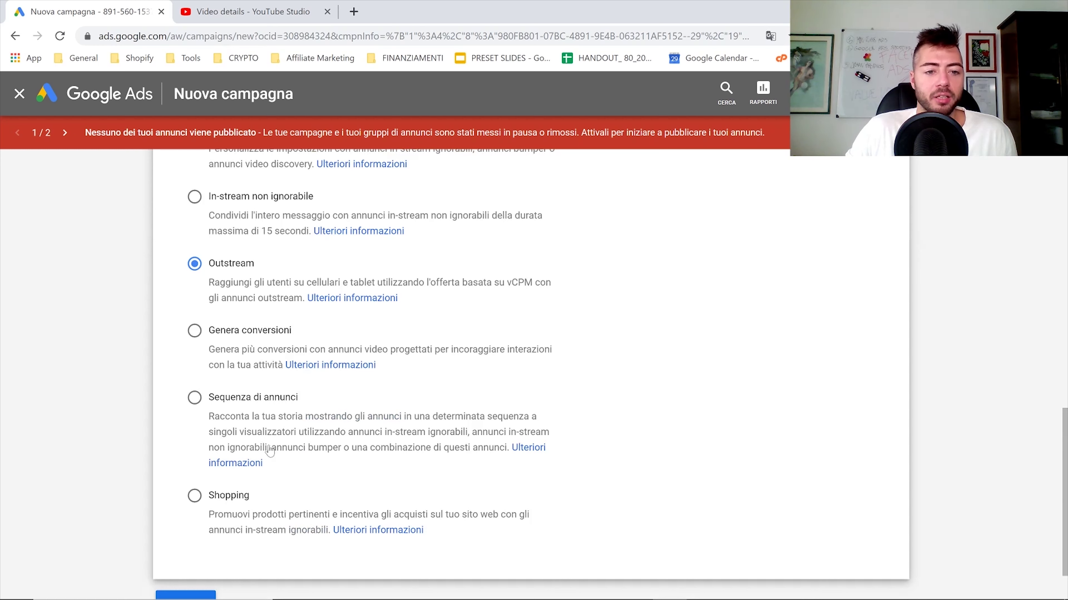
scroll(201, 497, "down", 2)
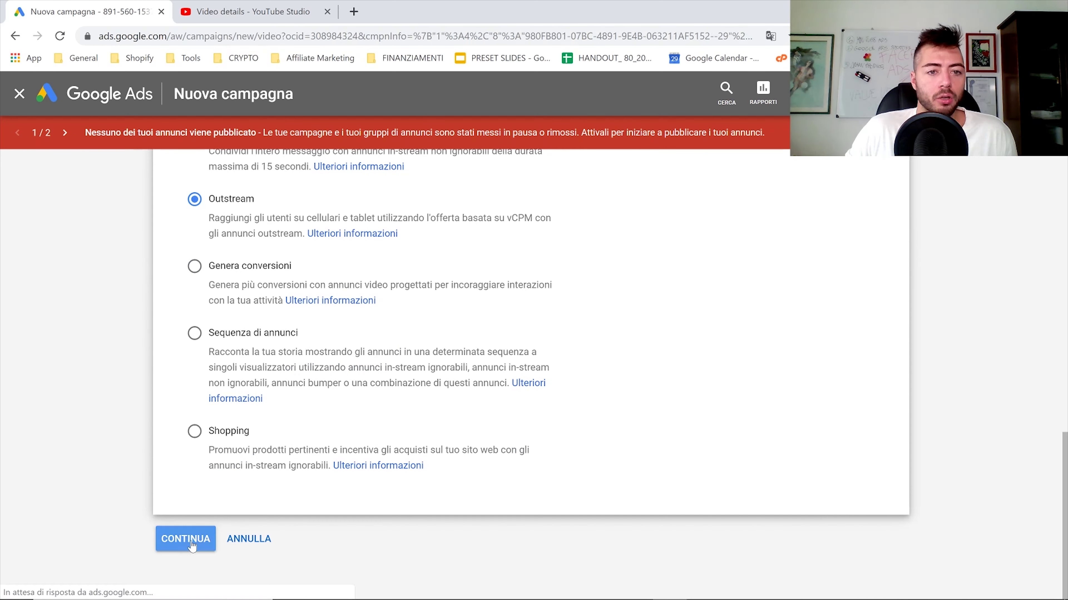
left_click(191, 540)
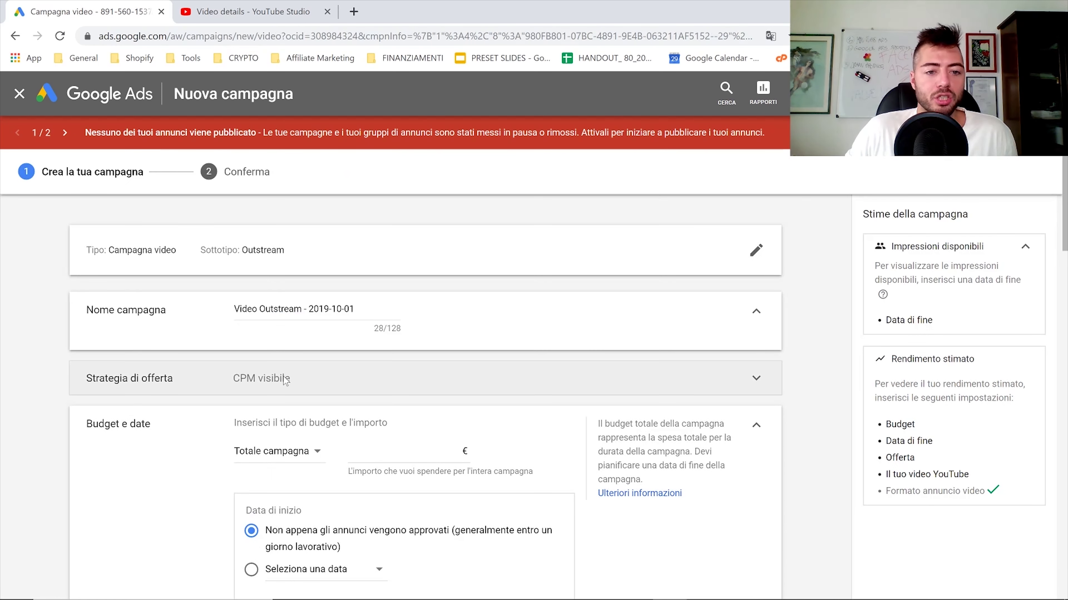
Step: Expand the Outstream campaign's bidding strategy section and open the help for the strategy selection
left_click(280, 378)
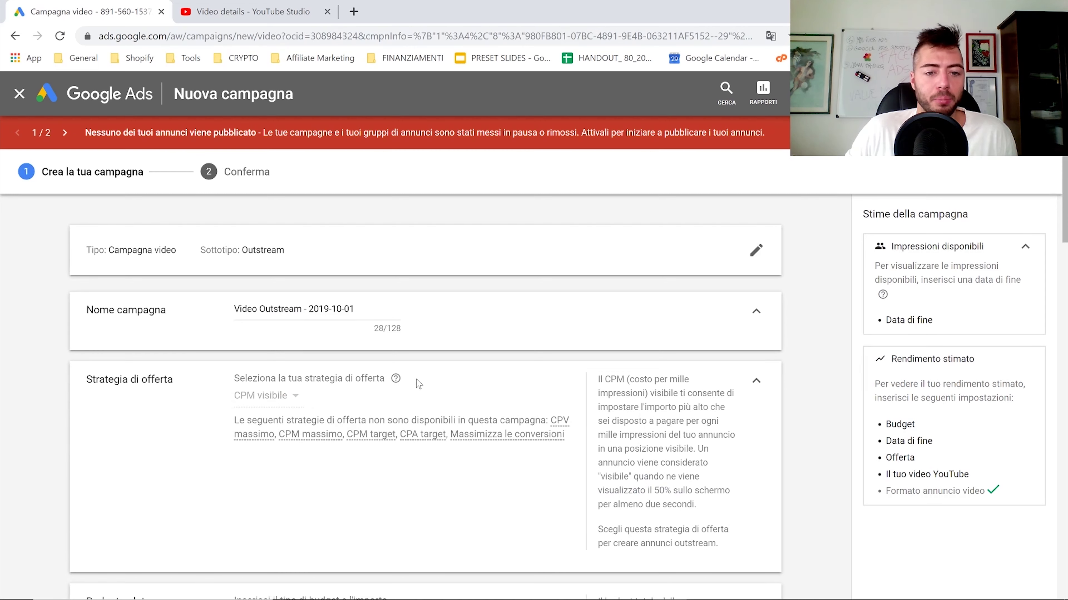
left_click(395, 378)
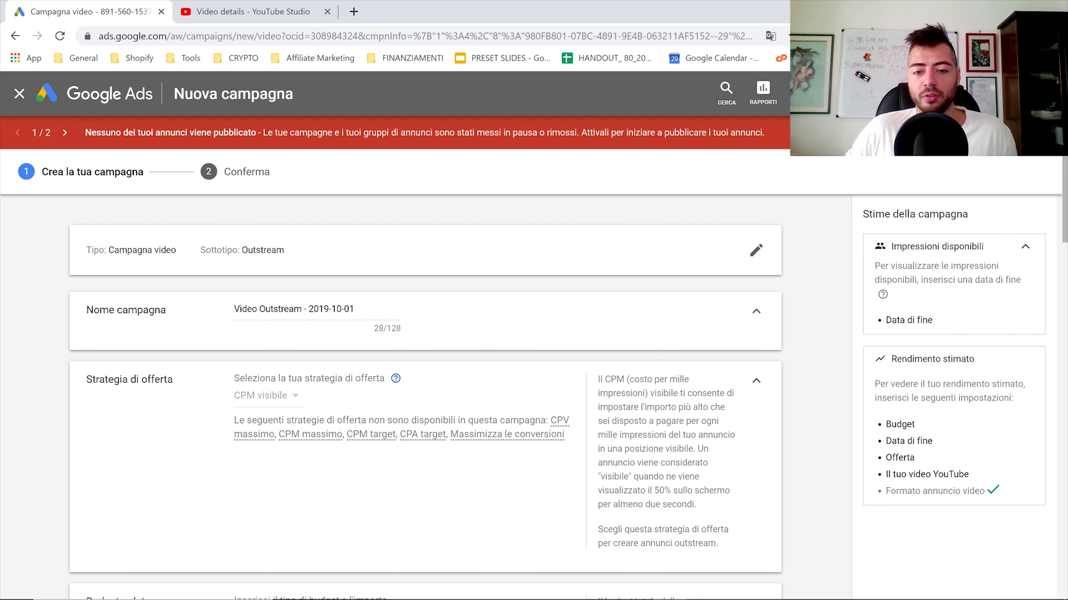
Step: Paste the copied YouTube link into the ad's video field and select the [Caso Studio] 73.404,28€ video
scroll(440, 411, "down", 6)
scroll(424, 429, "down", 5)
scroll(310, 447, "down", 10)
left_click(236, 396)
key("ctrl+v")
left_click(227, 439)
Step: Review the outstream ad's fields, including thumbnail, title, description, call to action, logo and final URL, along with its preview
scroll(451, 411, "down", 4)
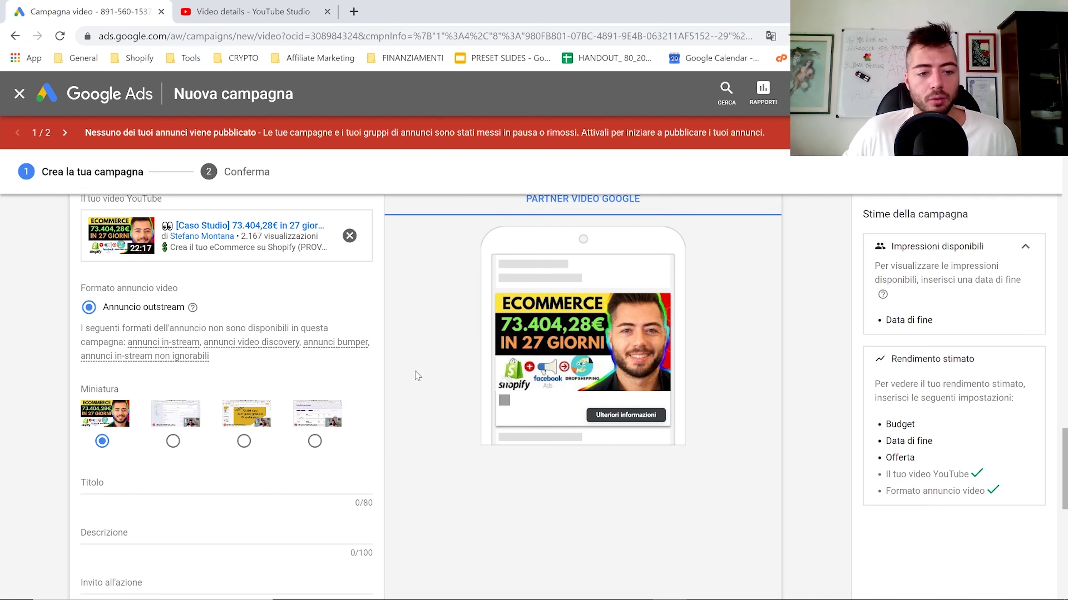
scroll(416, 372, "down", 4)
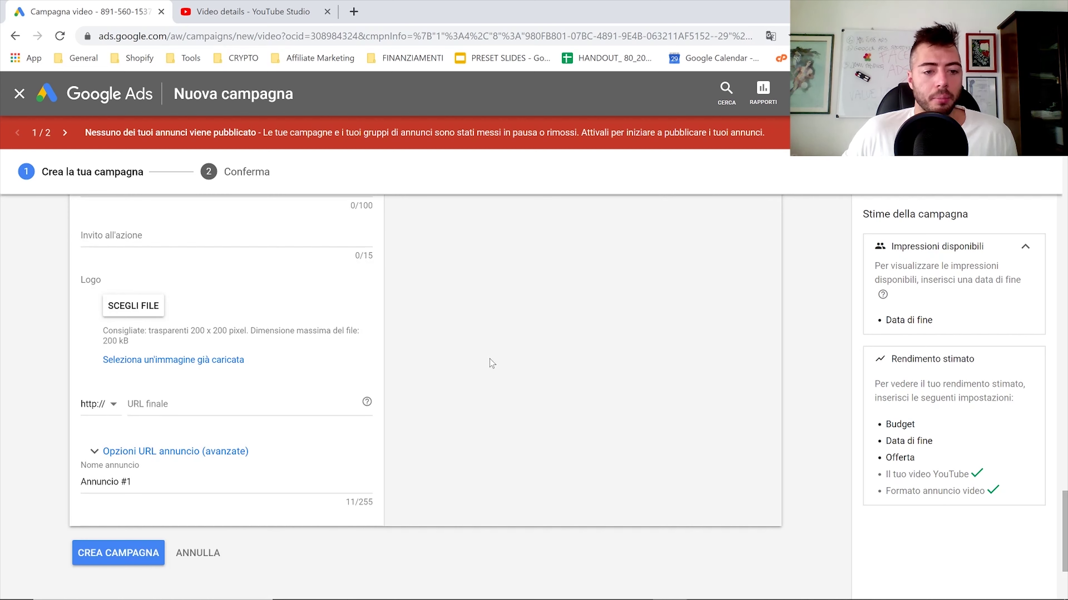
scroll(538, 363, "up", 10)
scroll(589, 373, "down", 6)
scroll(589, 373, "up", 4)
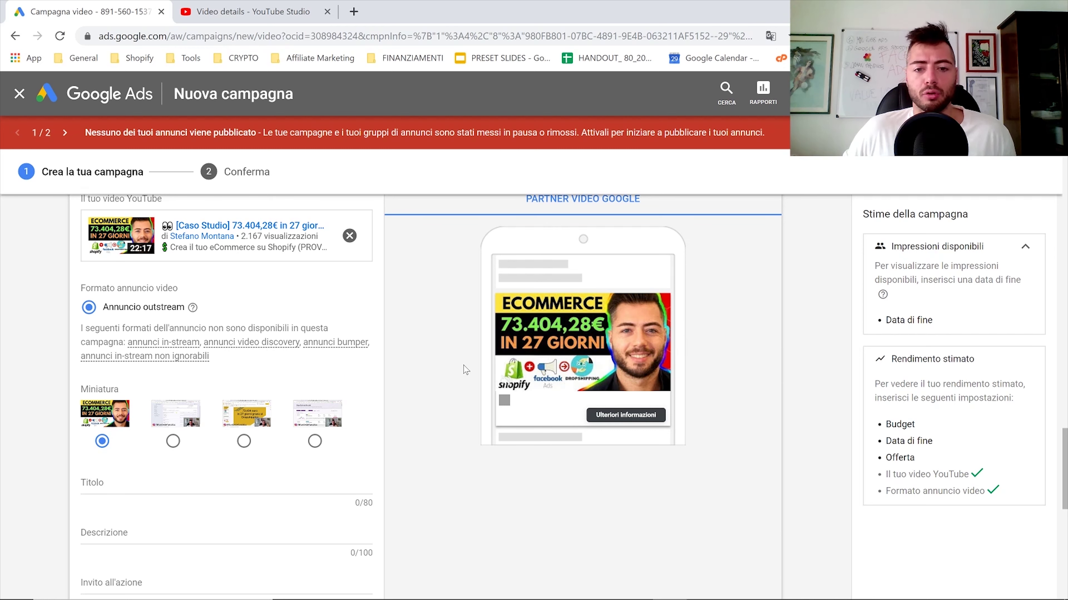
Step: Start another new campaign without an objective and choose Video as its campaign type
left_click(281, 241)
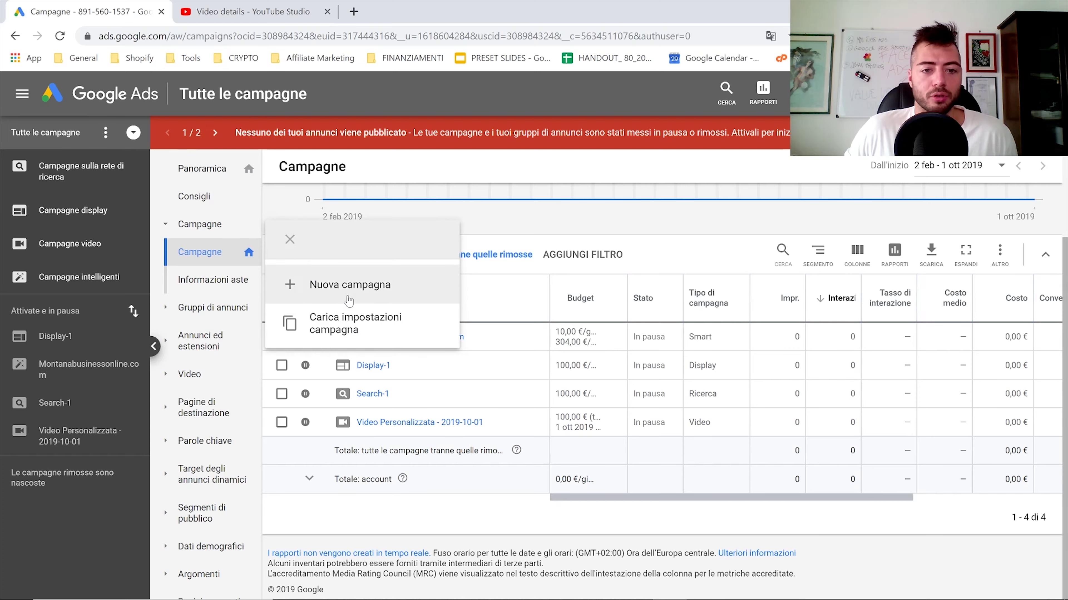
left_click(346, 290)
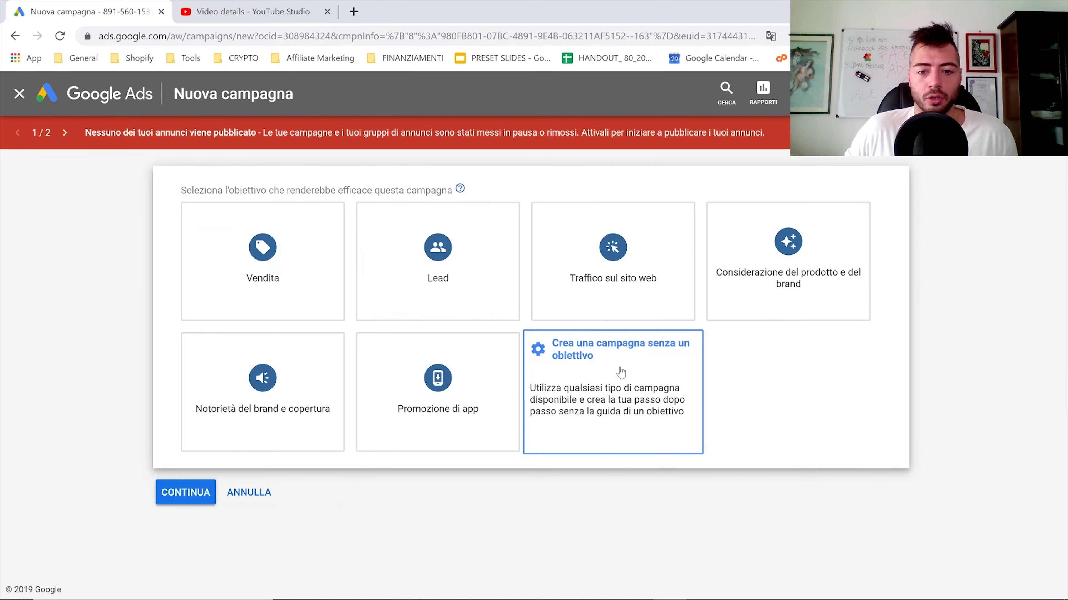
left_click(621, 373)
scroll(774, 305, "down", 4)
left_click(775, 304)
Step: Choose Genera conversioni as the video campaign subtype and continue to the campaign settings
scroll(502, 325, "down", 10)
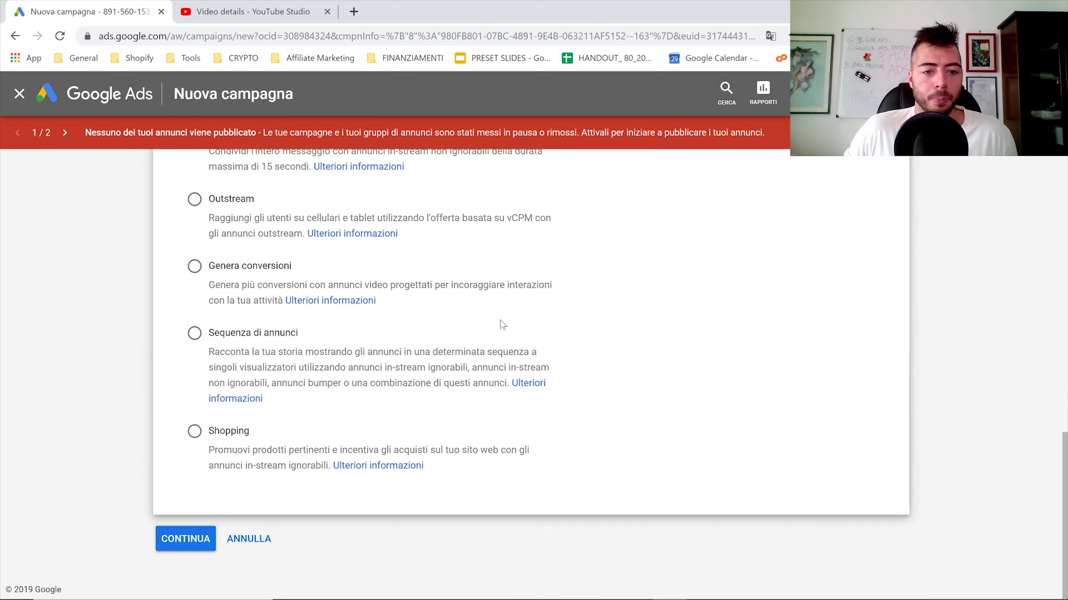
left_click(201, 264)
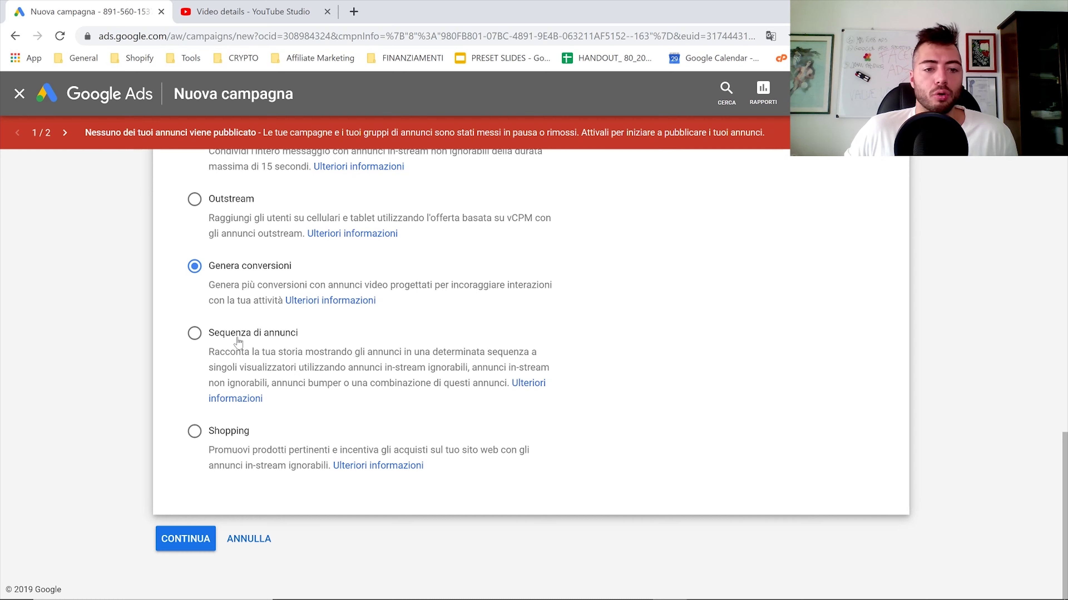
left_click(194, 547)
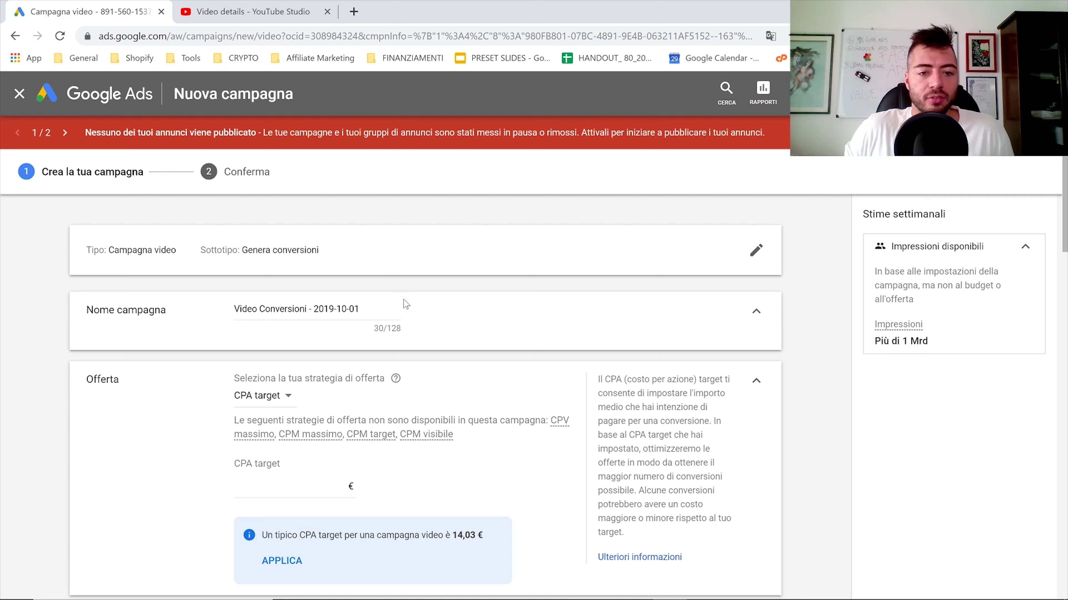
Step: Examine the available bidding strategies for the conversions campaign and read the help on strategy selection
scroll(420, 315, "down", 4)
scroll(422, 327, "up", 4)
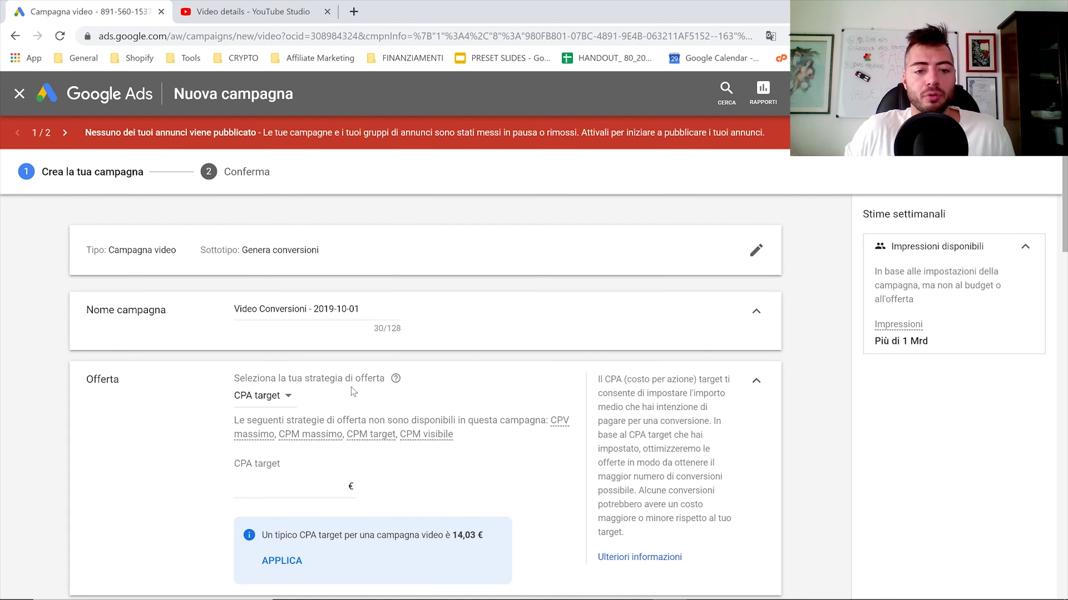
left_click(286, 397)
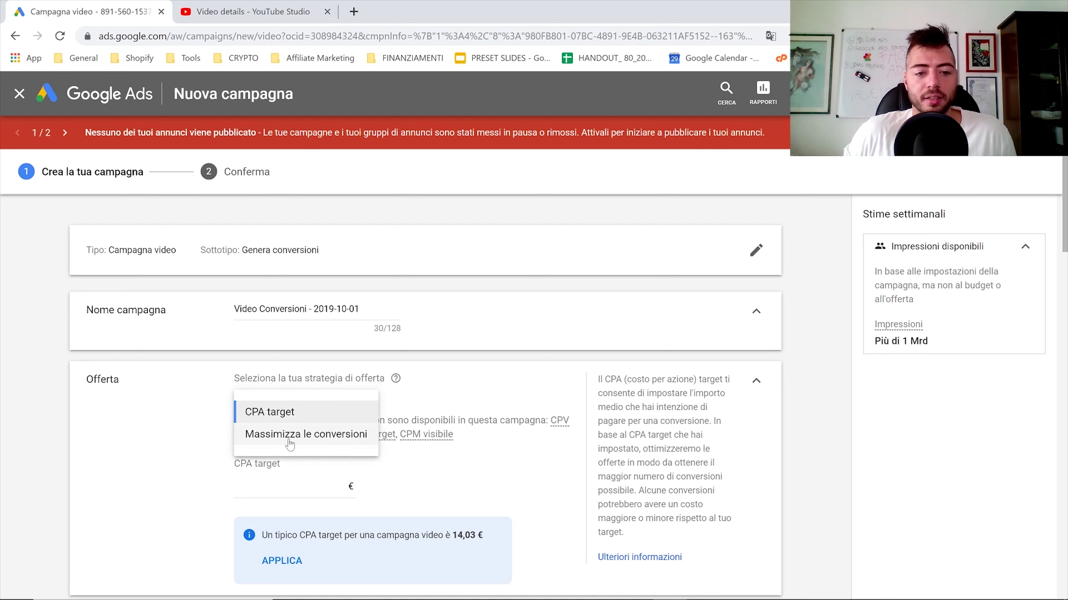
left_click(397, 383)
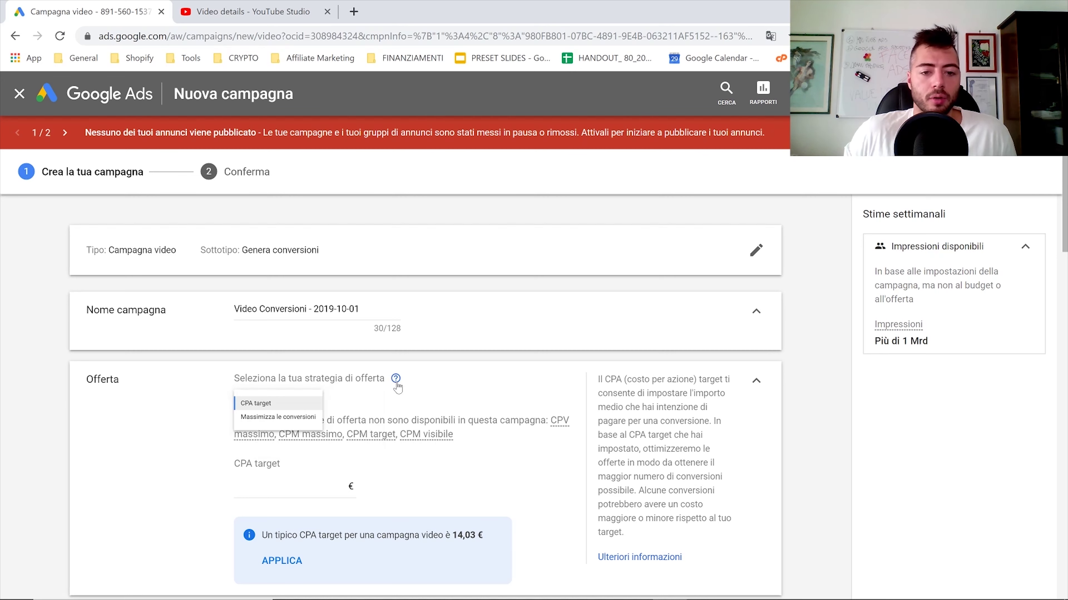
scroll(157, 212, "down", 5)
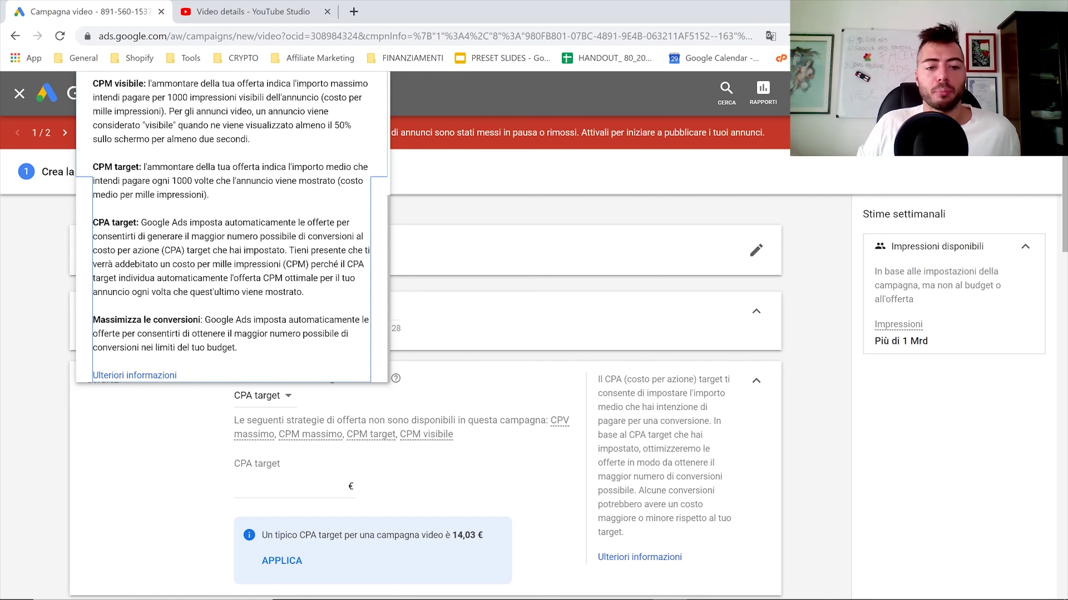
Step: Set the target CPA to 50,00 €, and replace it with the suggested value of 14,03 €
left_click(294, 486)
type("50,00")
left_click(422, 494)
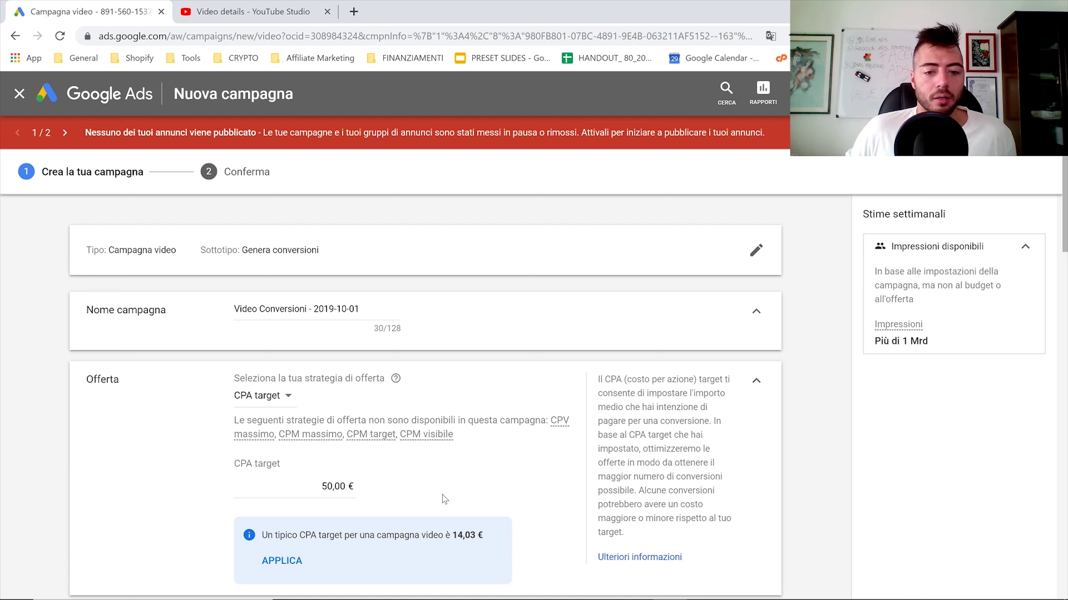
left_click(308, 561)
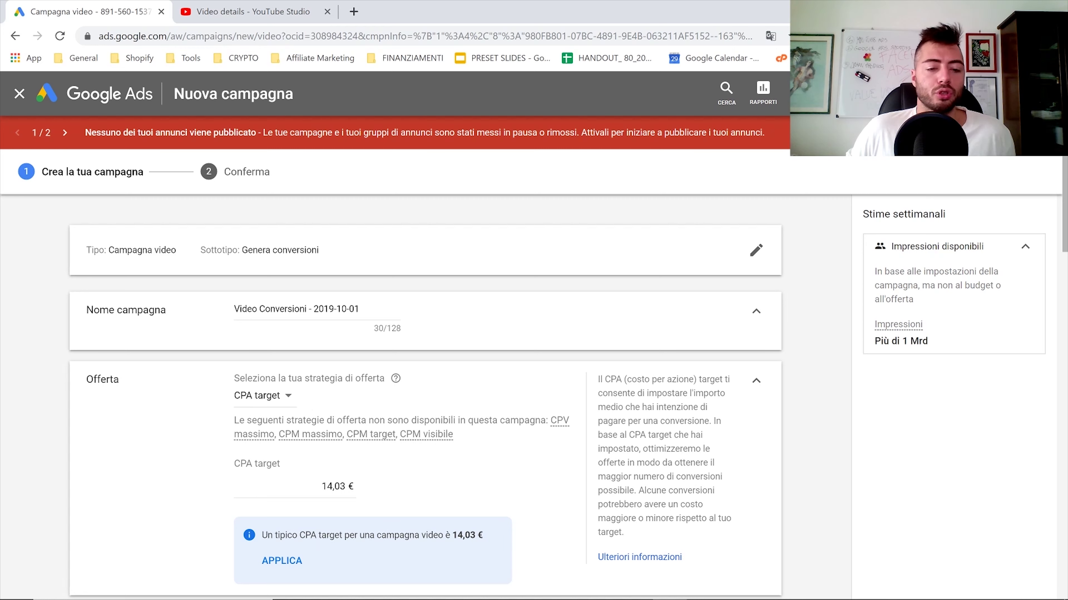
Step: Change the bidding strategy to Massimizza le conversioni and read its description in the strategy help
left_click(283, 398)
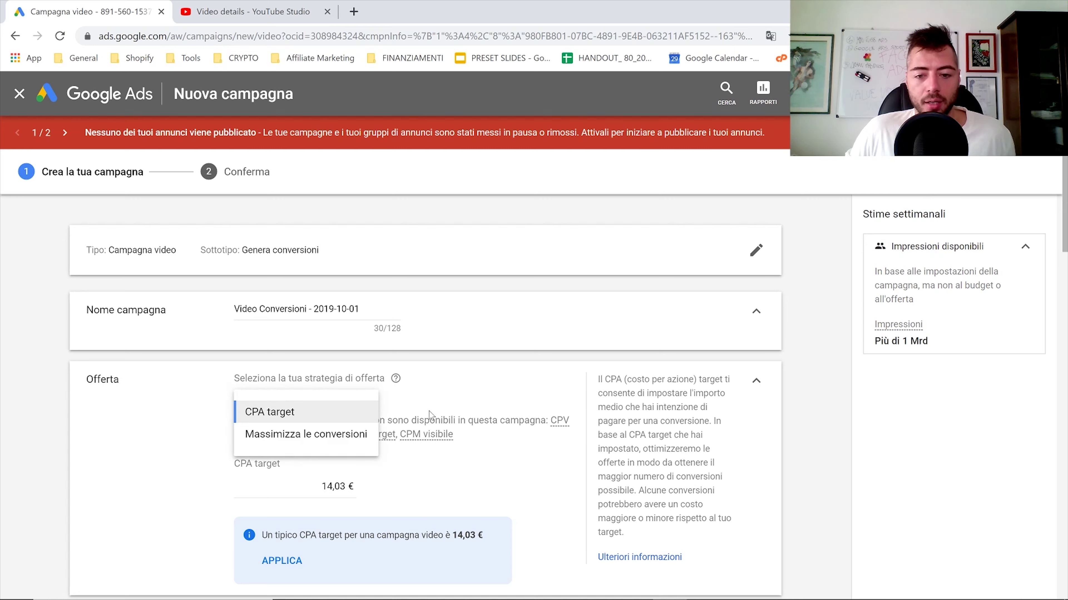
left_click(269, 435)
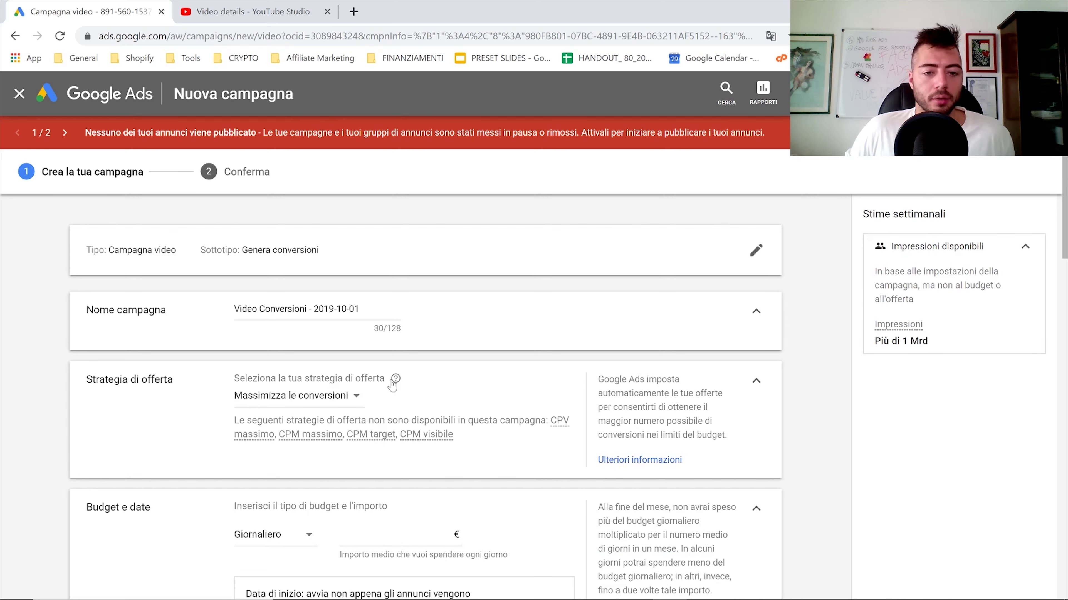
mouse_move(396, 379)
scroll(352, 367, "up", 5)
scroll(353, 367, "down", 5)
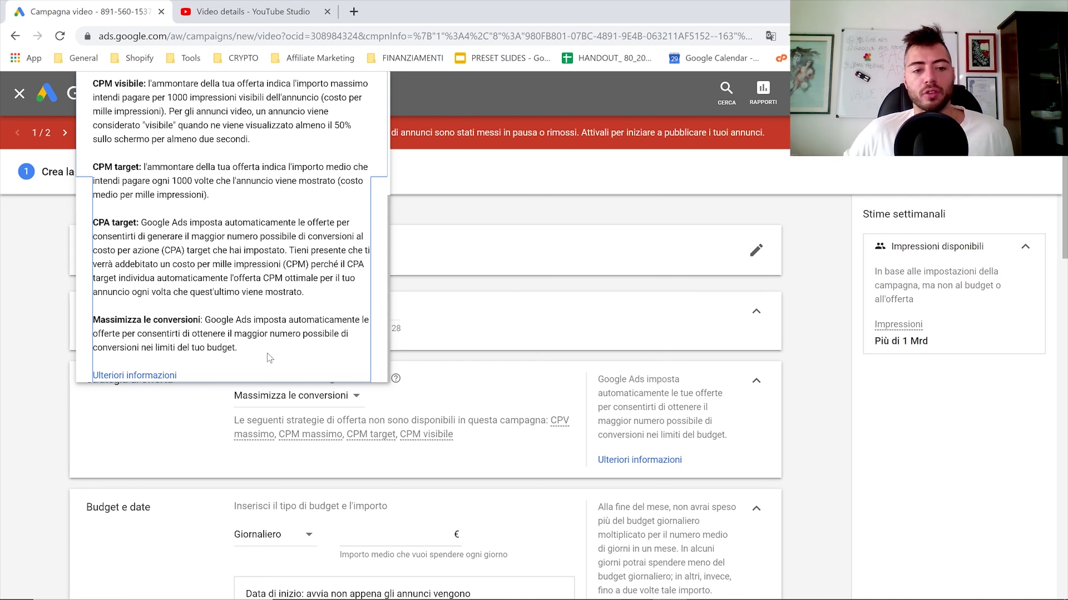
Step: Set the daily budget to 100,00 € and check the available budget types, keeping Giornaliero
left_click(420, 535)
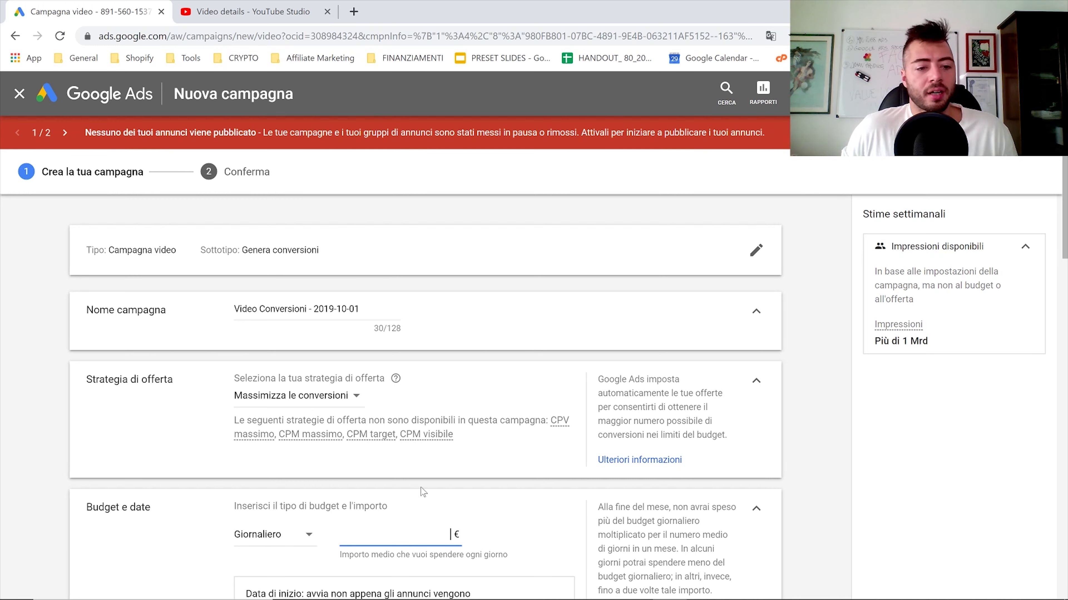
type("100")
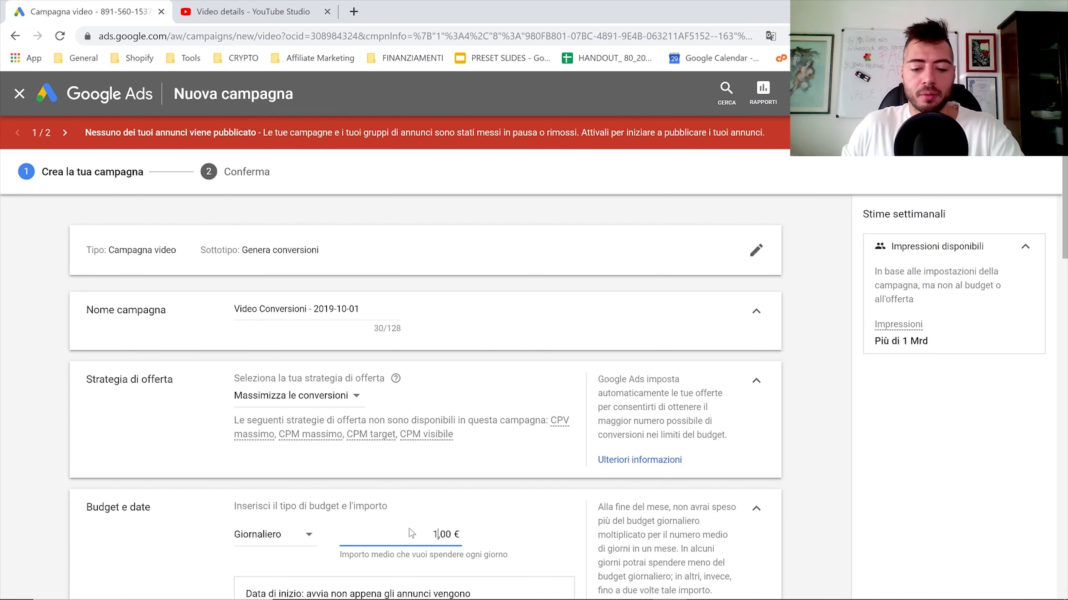
left_click(521, 515)
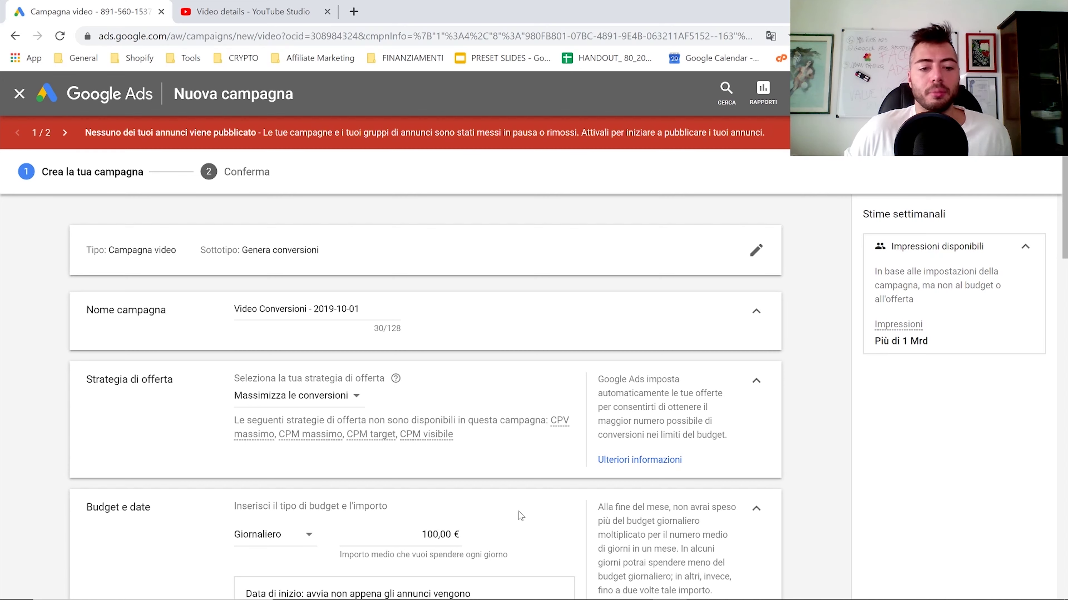
scroll(499, 416, "down", 4)
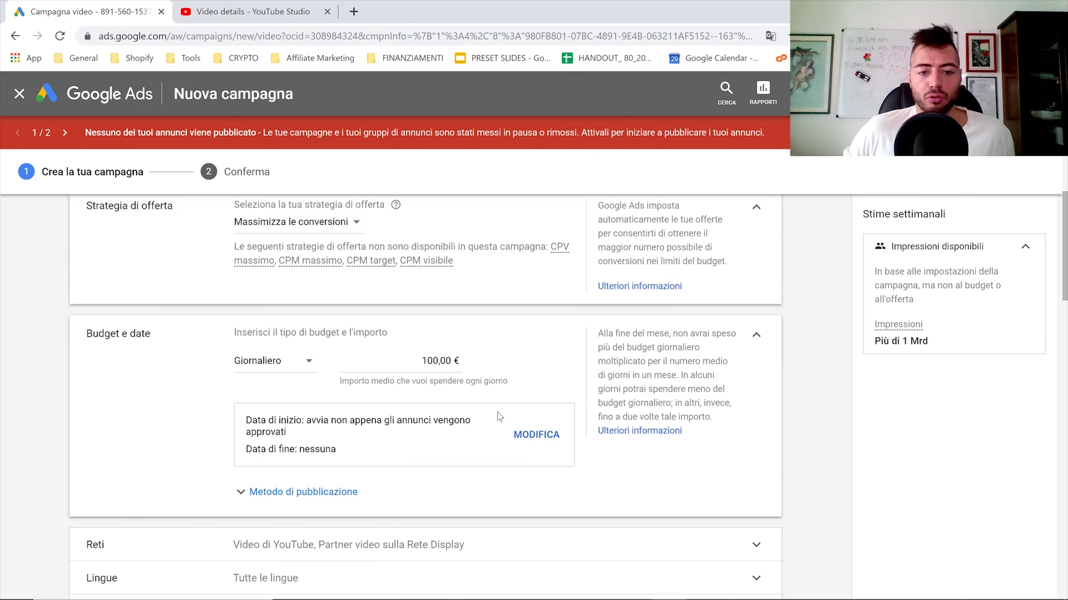
left_click(302, 369)
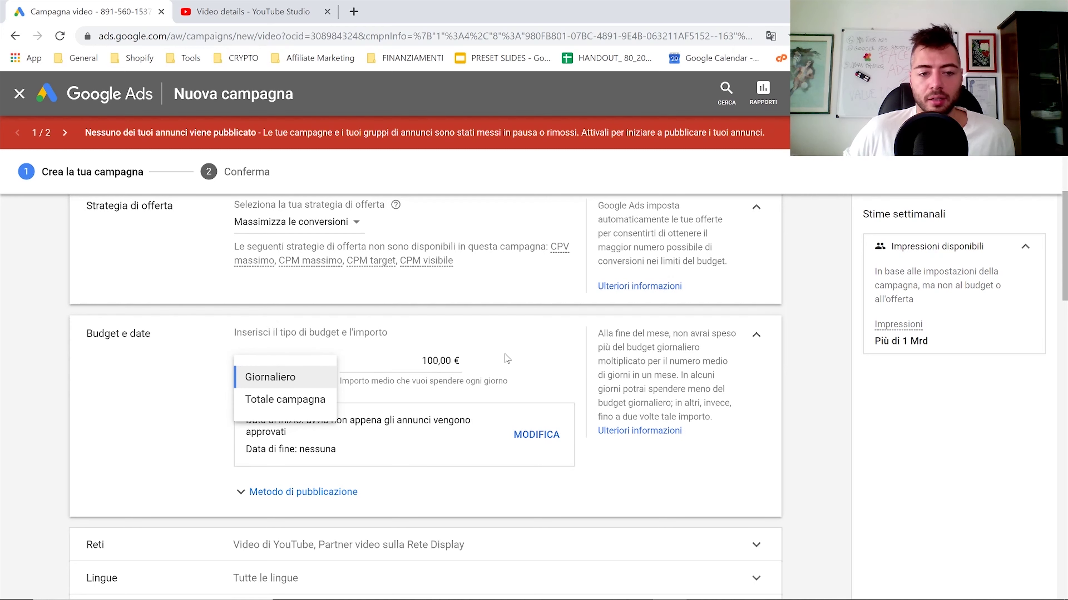
left_click(523, 345)
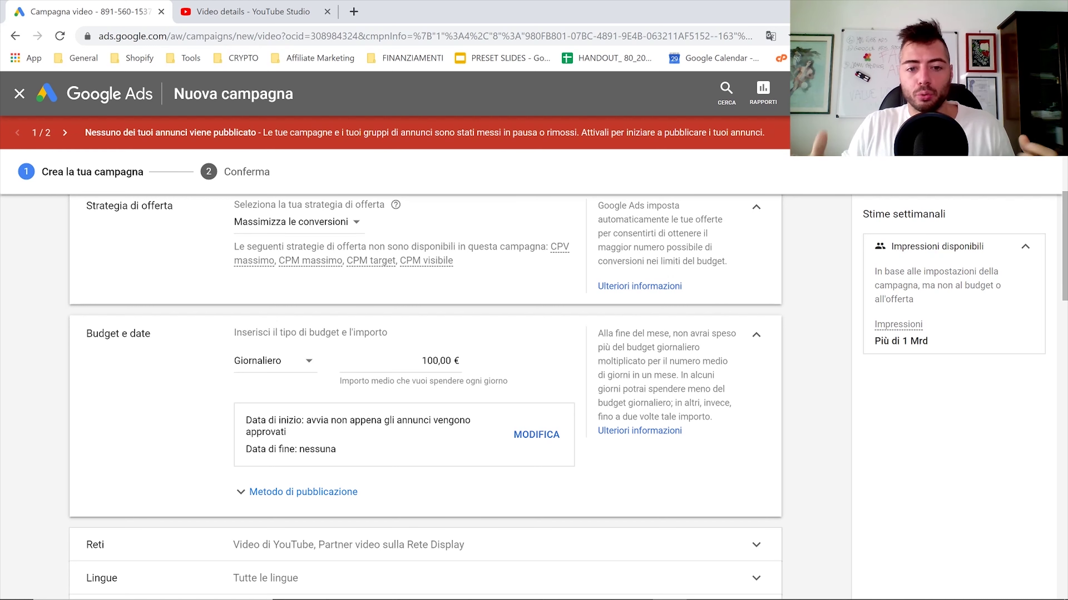
Step: Expand the budget's delivery method, try the Accelerata option, and restore Standard (consigliato)
left_click(319, 496)
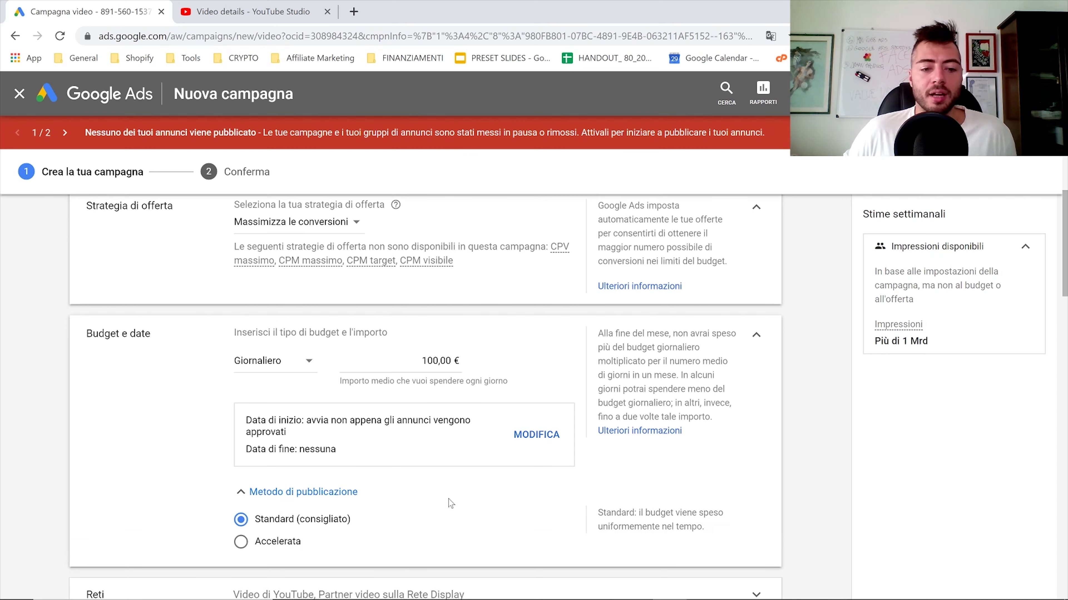
scroll(434, 437, "down", 3)
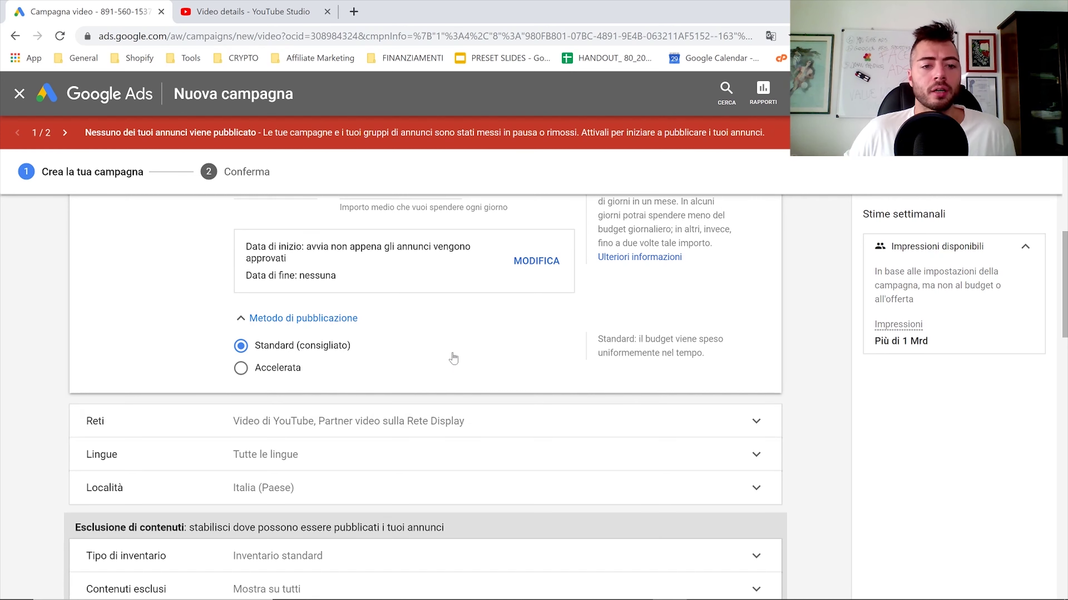
left_click(282, 374)
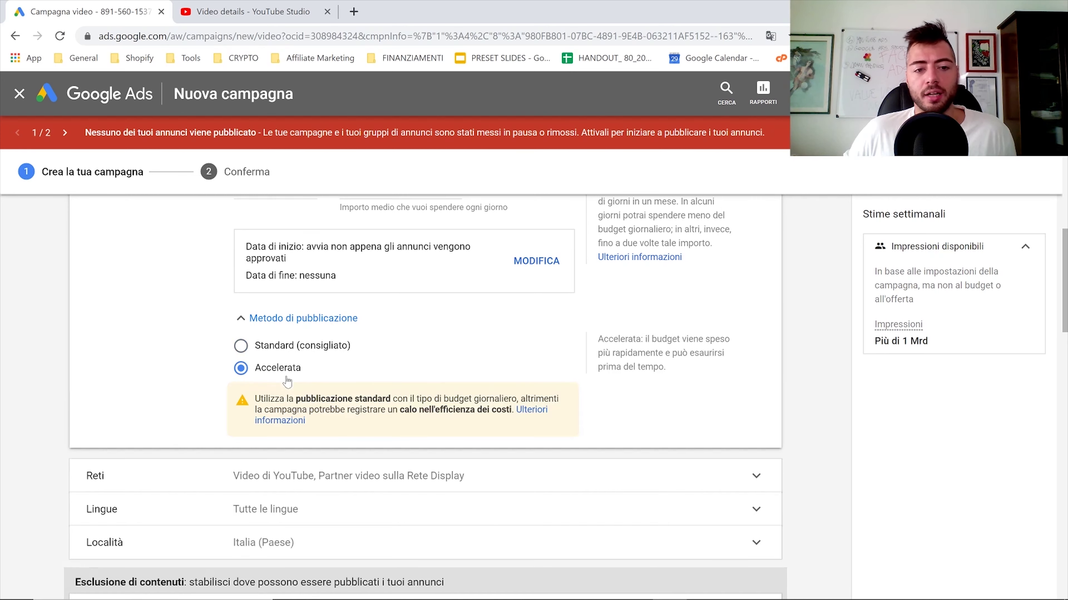
left_click(302, 345)
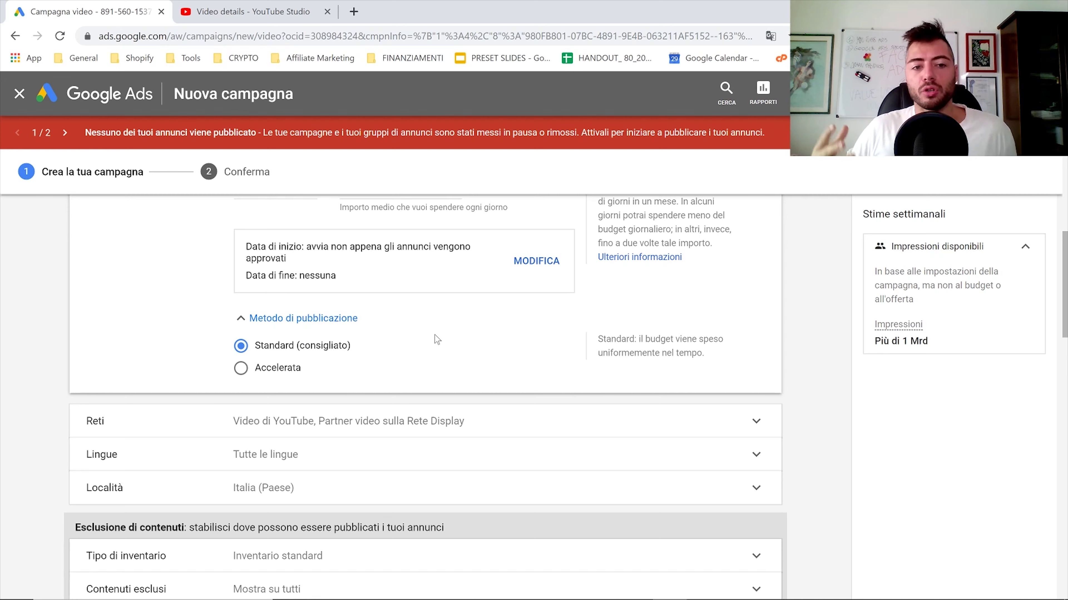
Step: Examine the campaign's network options in the Reti section and collapse it again
left_click(454, 422)
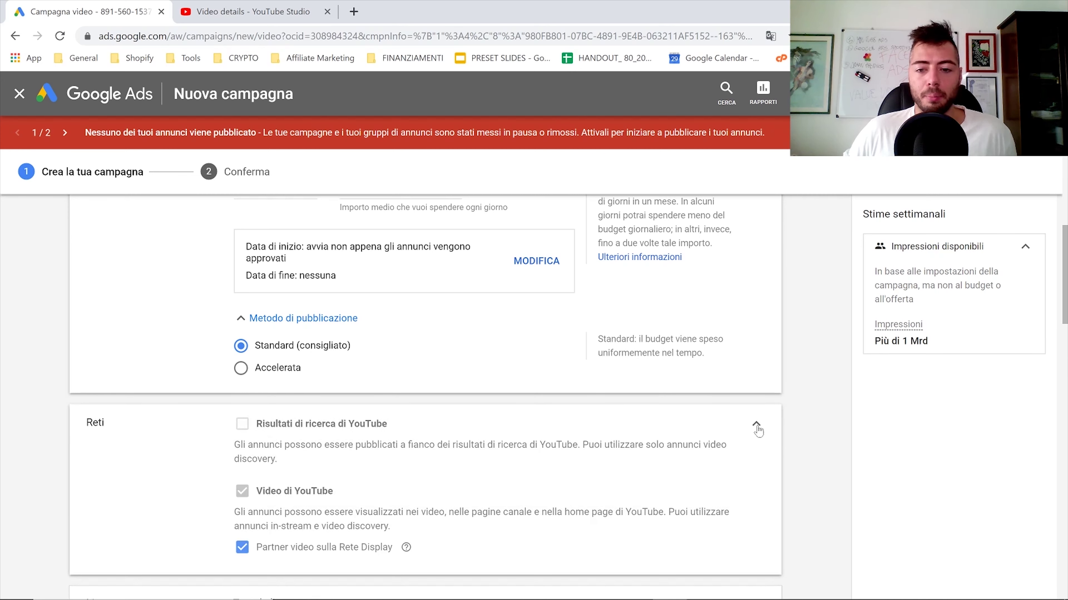
left_click(756, 426)
left_click(756, 425)
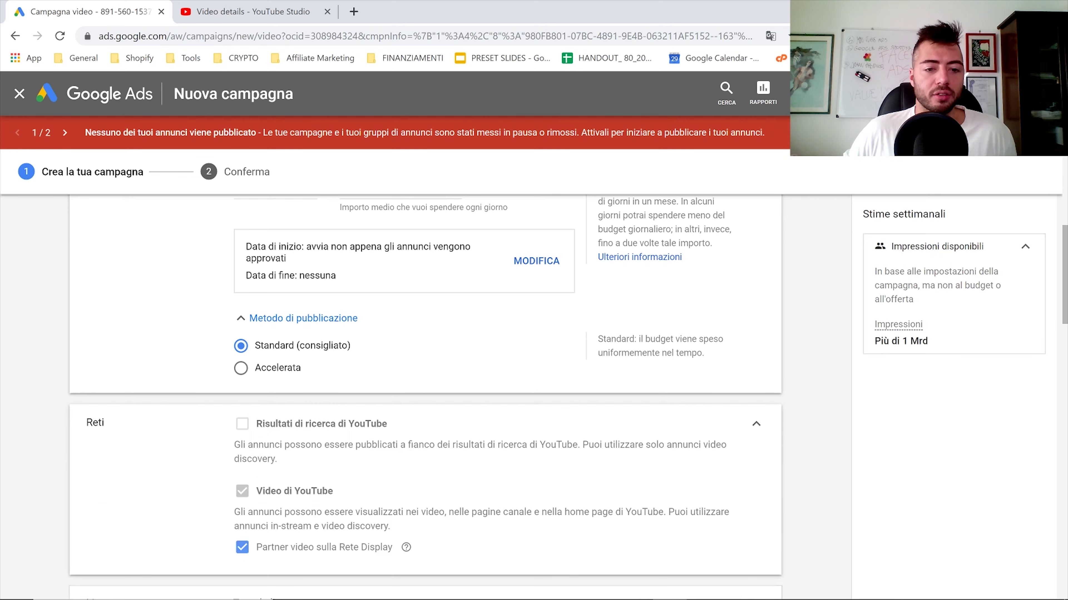
left_click(756, 424)
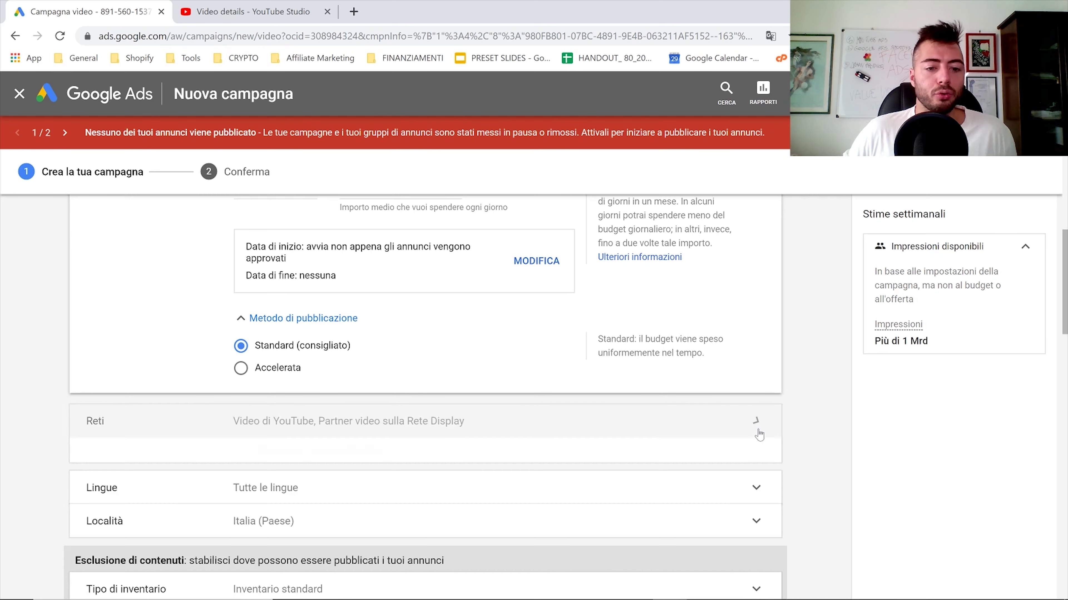
Step: Add the [Caso Studio] 73.404,28€ video to the conversions campaign's ad using the copied YouTube link
scroll(656, 412, "down", 4)
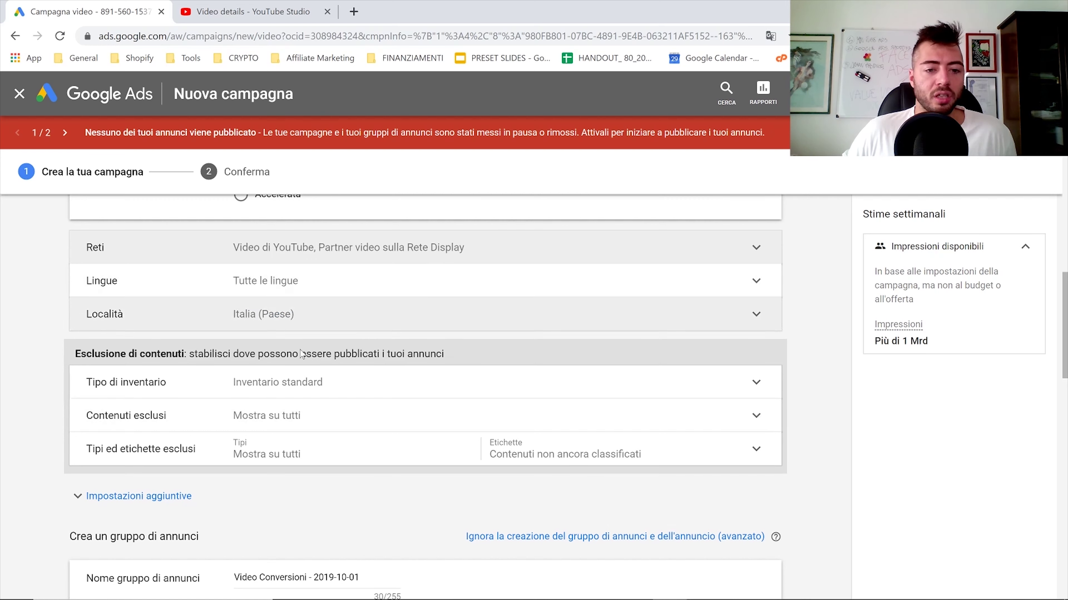
scroll(292, 433, "down", 4)
scroll(311, 399, "down", 4)
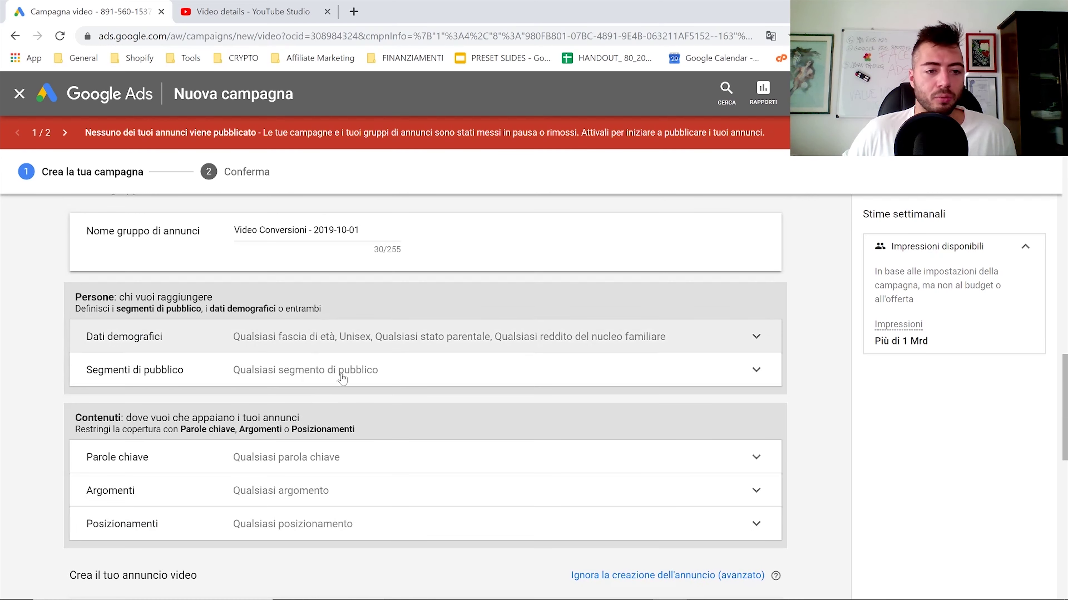
scroll(343, 372, "down", 4)
scroll(343, 372, "down", 8)
scroll(326, 310, "up", 4)
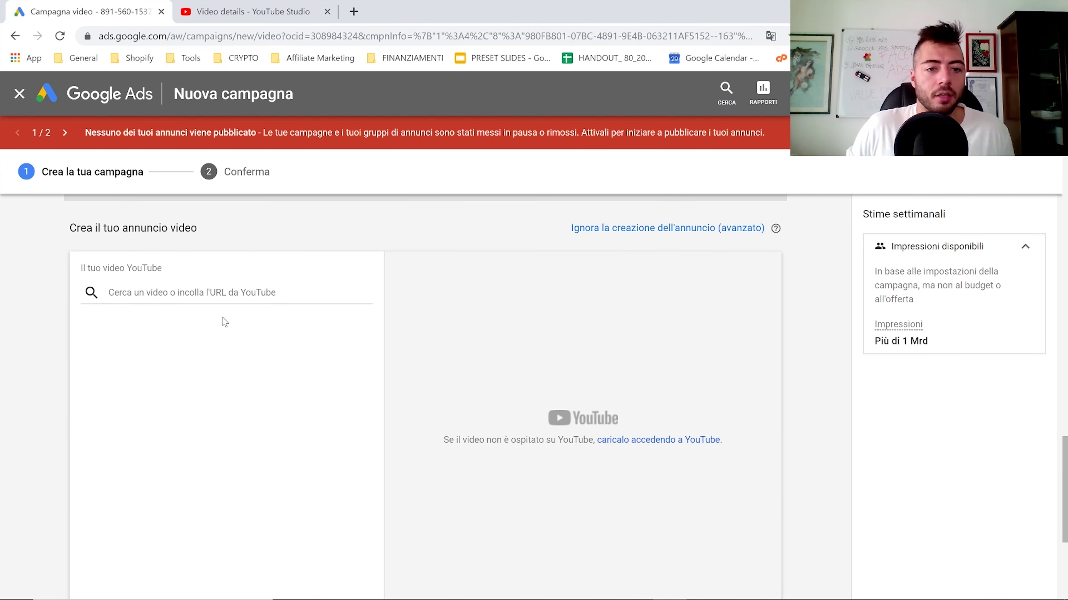
left_click(237, 291)
key("ctrl+v")
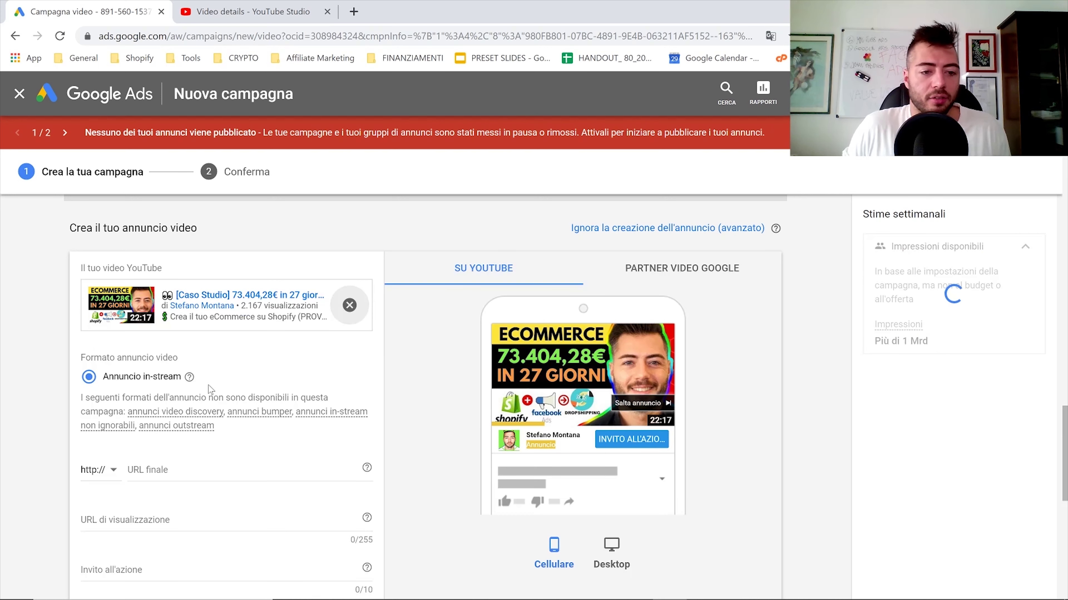
Step: Review the in-stream ad's fields, including final and display URL, call to action, title and companion banner, plus its preview
scroll(277, 374, "down", 3)
scroll(277, 373, "up", 7)
scroll(210, 382, "down", 4)
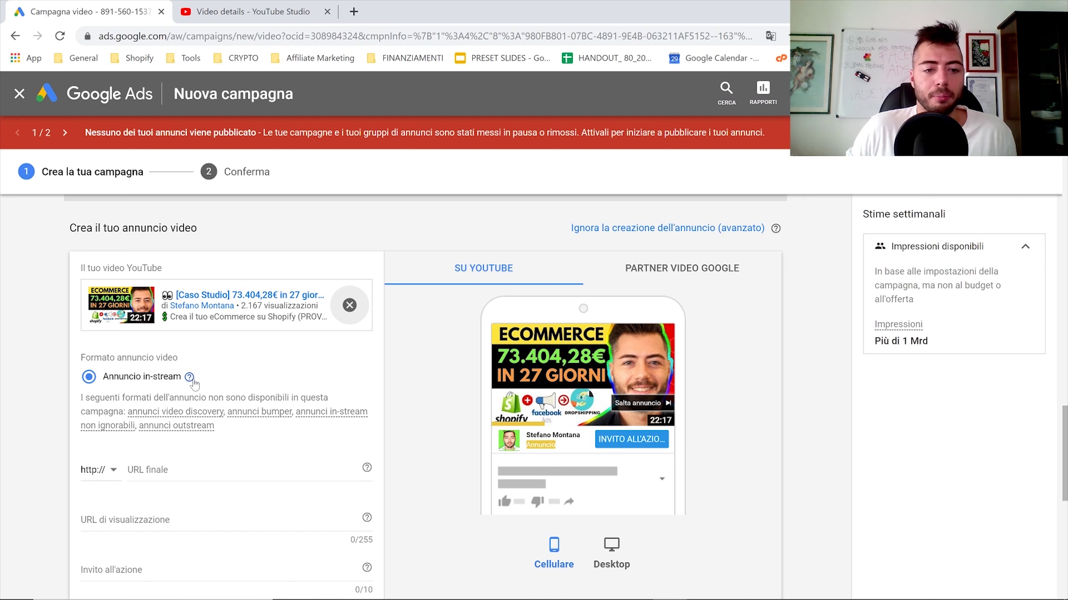
scroll(395, 345, "down", 8)
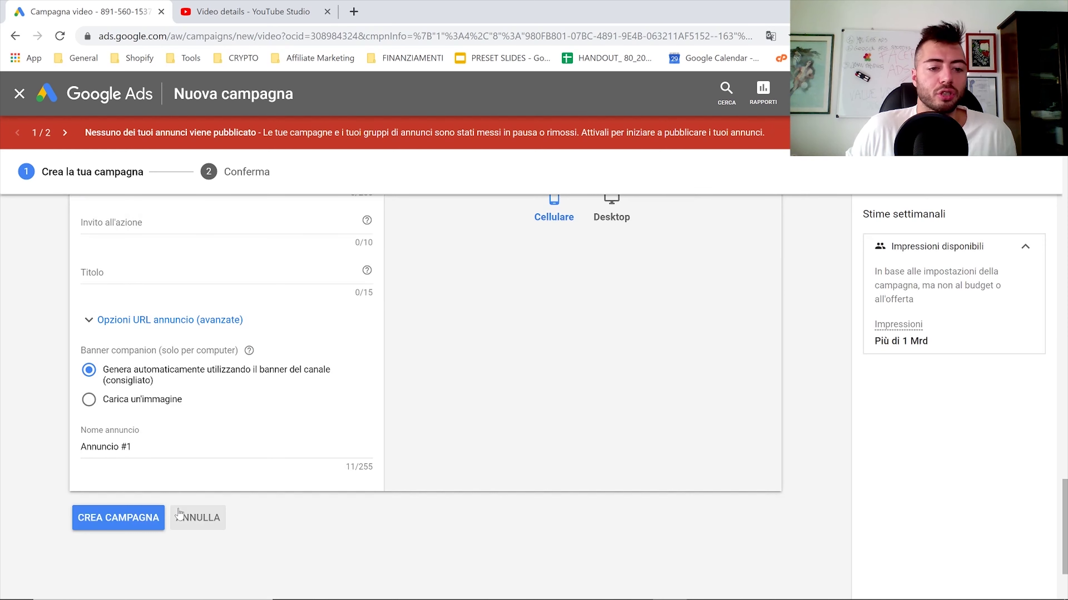
scroll(182, 518, "up", 6)
mouse_move(366, 398)
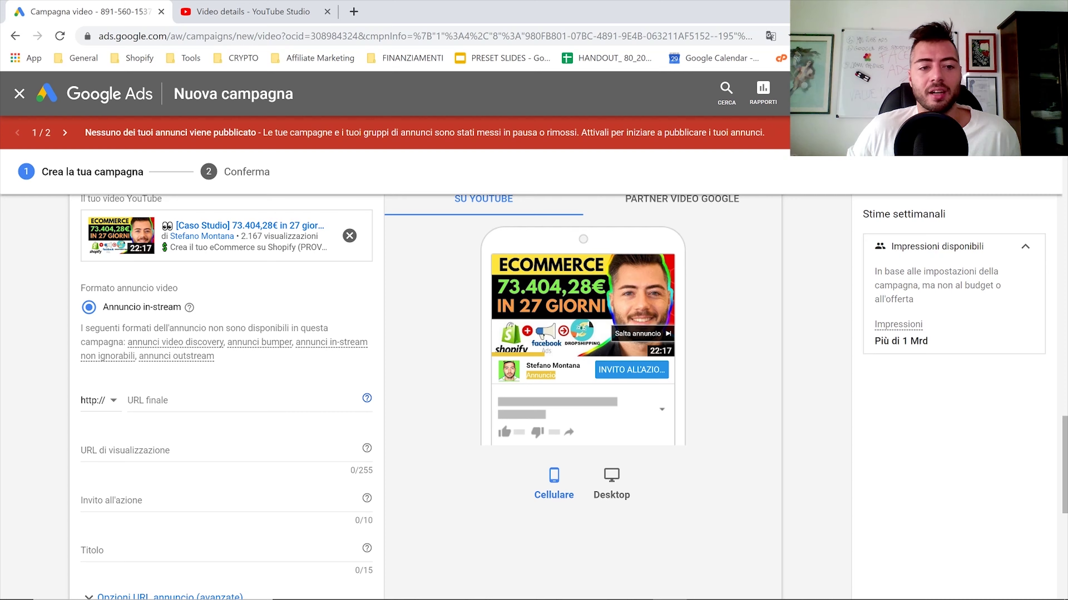
scroll(201, 388, "up", 10)
scroll(294, 294, "up", 10)
scroll(294, 295, "down", 20)
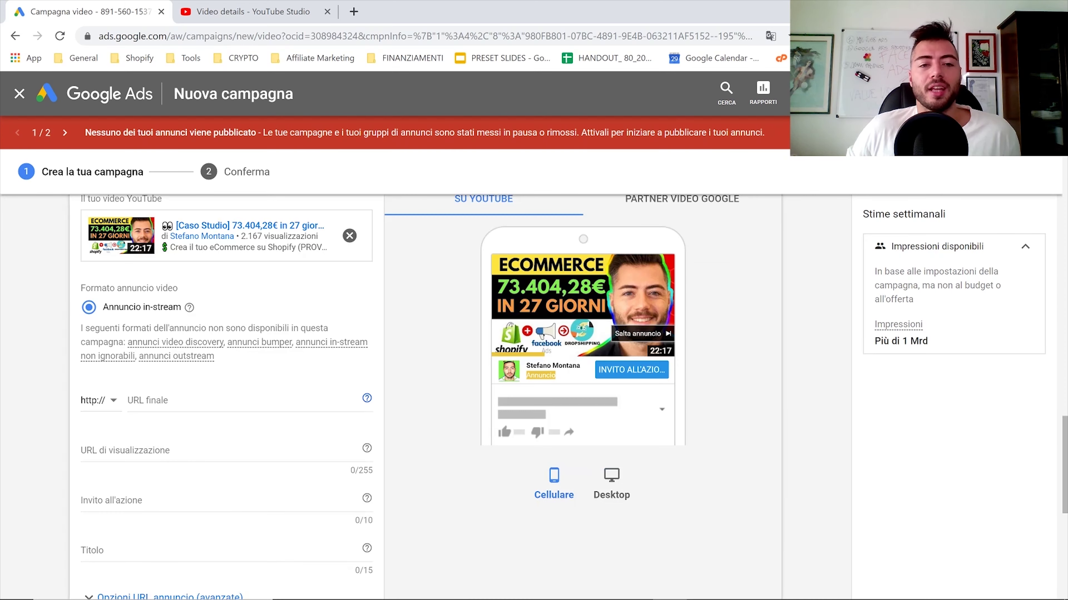
Step: Cancel the Genera conversioni campaign setup and confirm discarding it to return to the campaign list
scroll(523, 331, "down", 8)
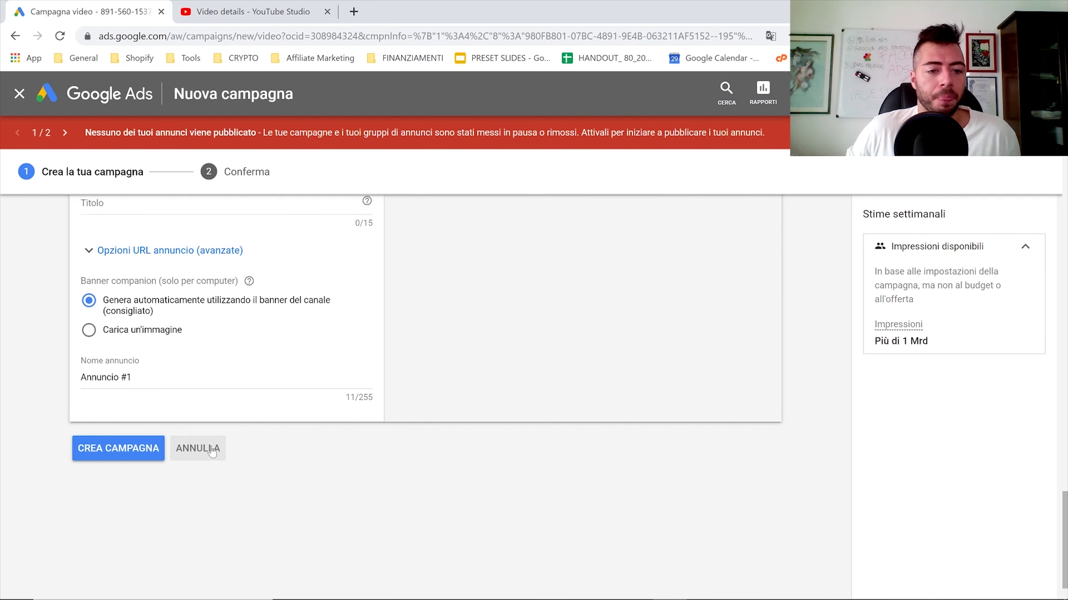
left_click(212, 449)
left_click(672, 380)
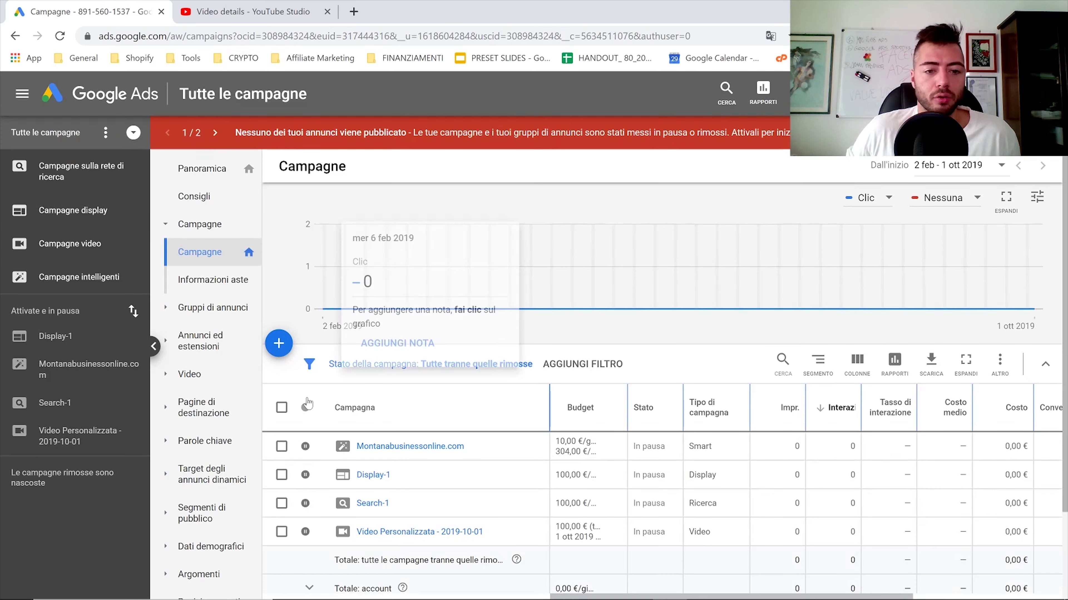
Step: Start a new campaign without an objective guide and choose Video as its campaign type
left_click(279, 353)
left_click(332, 393)
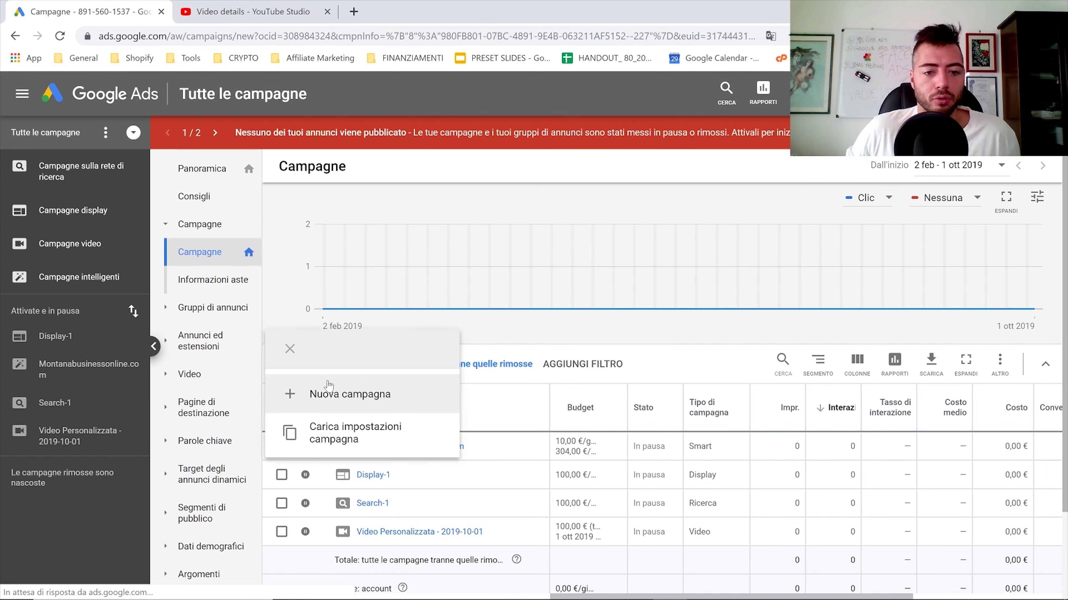
left_click(647, 387)
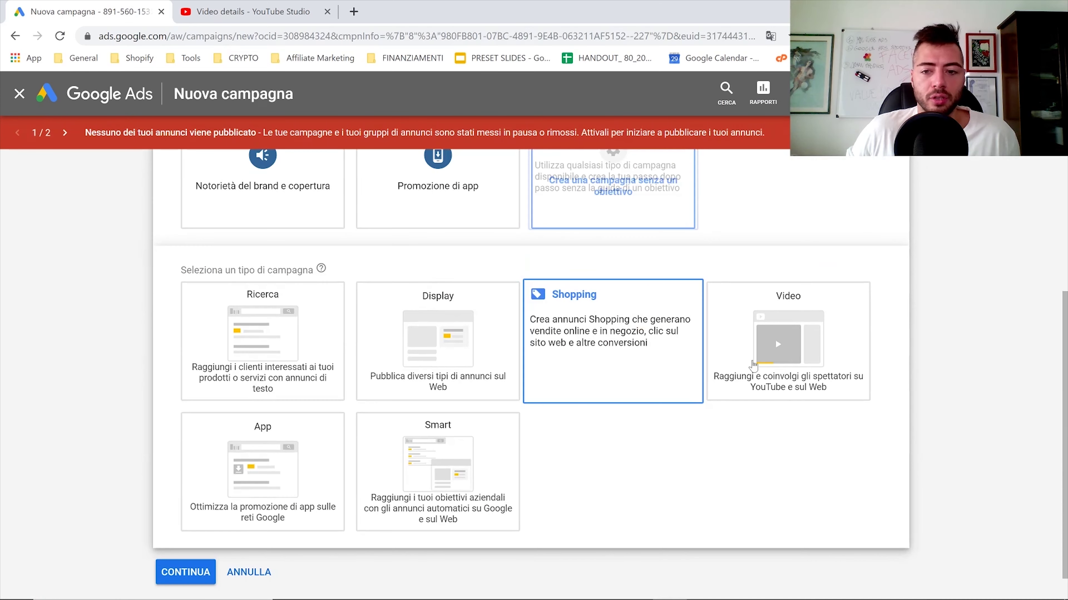
left_click(772, 317)
Step: Select Sequenza di annunci as the video campaign subtype and continue to the campaign settings
scroll(477, 311, "down", 3)
scroll(810, 338, "up", 6)
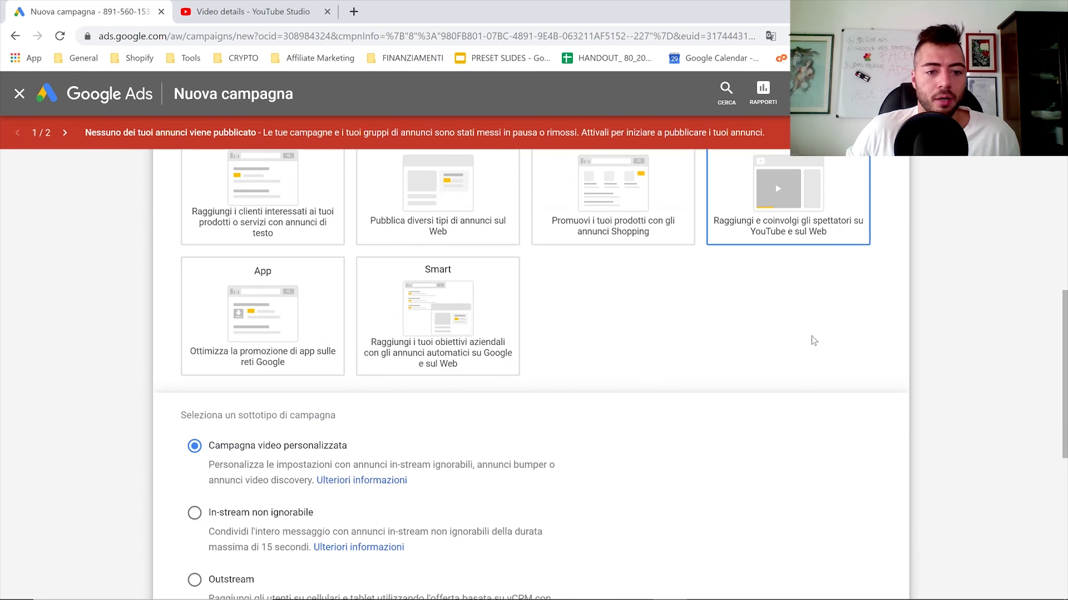
scroll(364, 362, "down", 4)
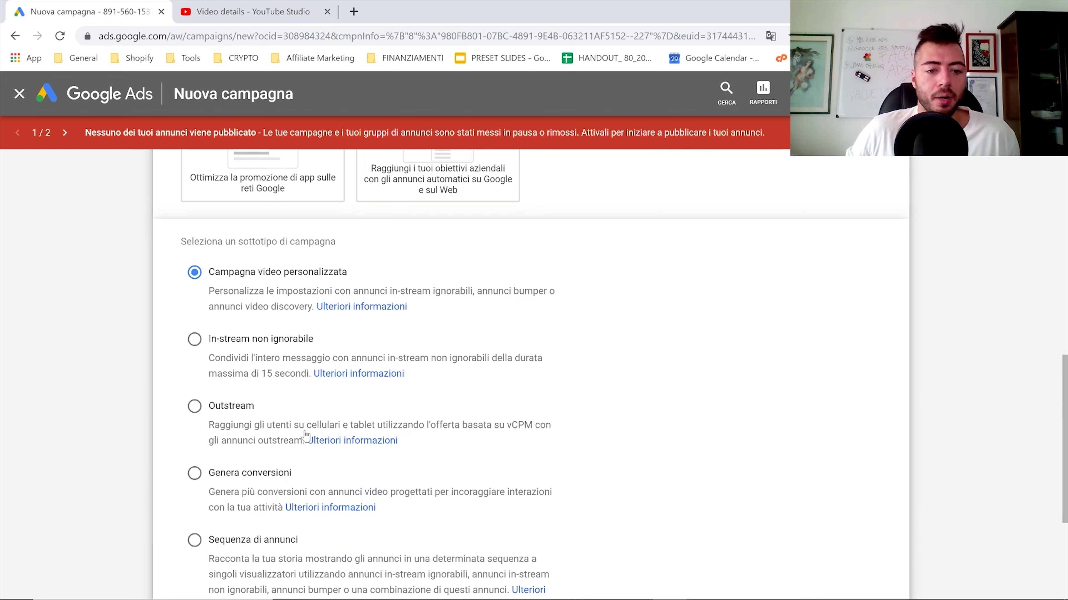
scroll(261, 412, "down", 4)
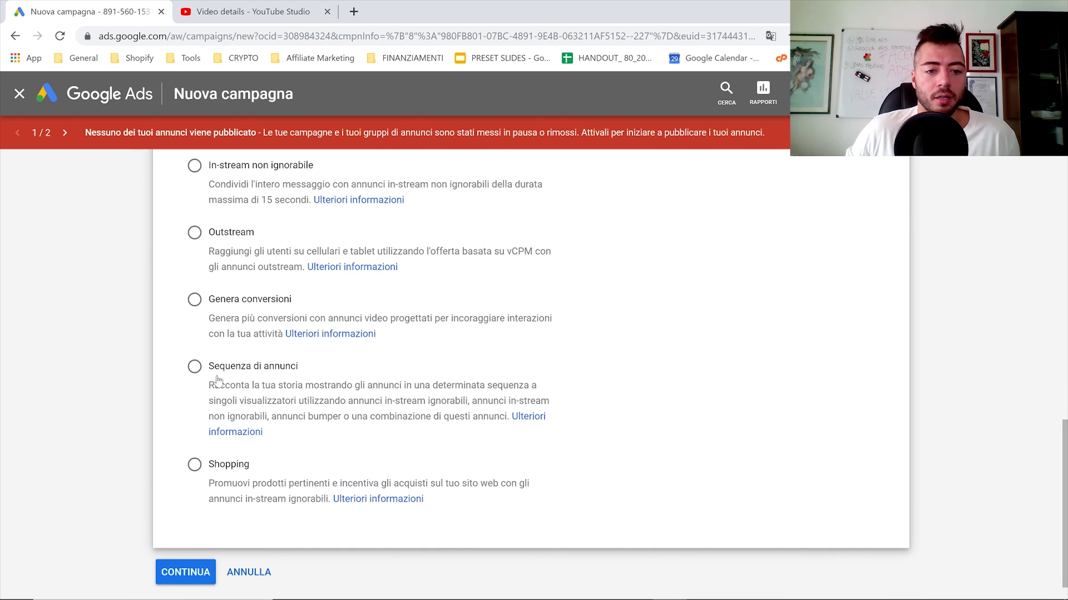
left_click(254, 368)
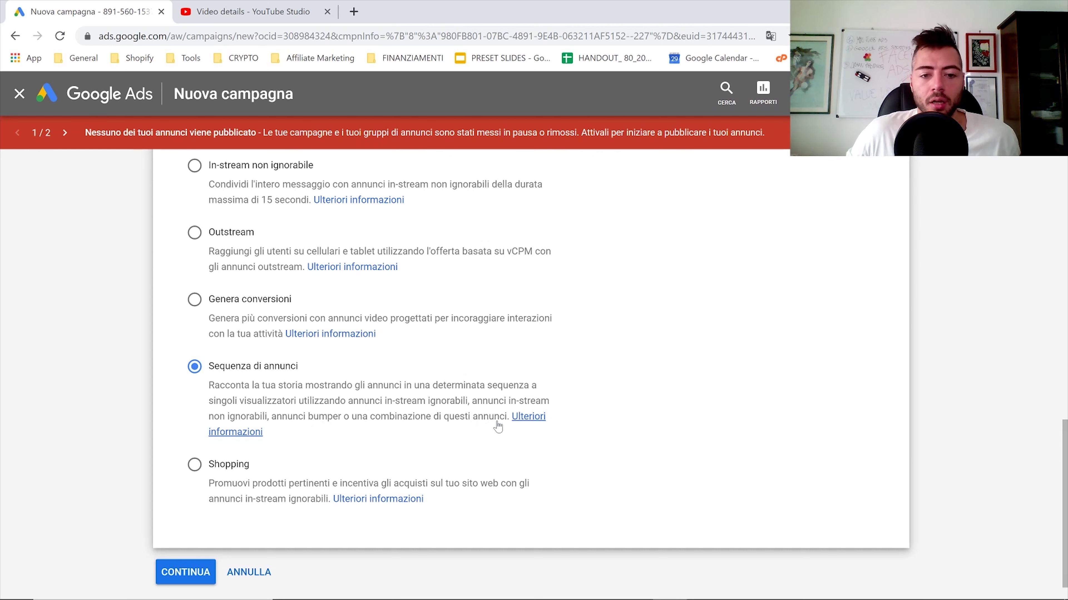
left_click(199, 566)
Step: Set the sequence campaign's bid strategy to CPV massimo and consult the help text on the available strategies
left_click(465, 373)
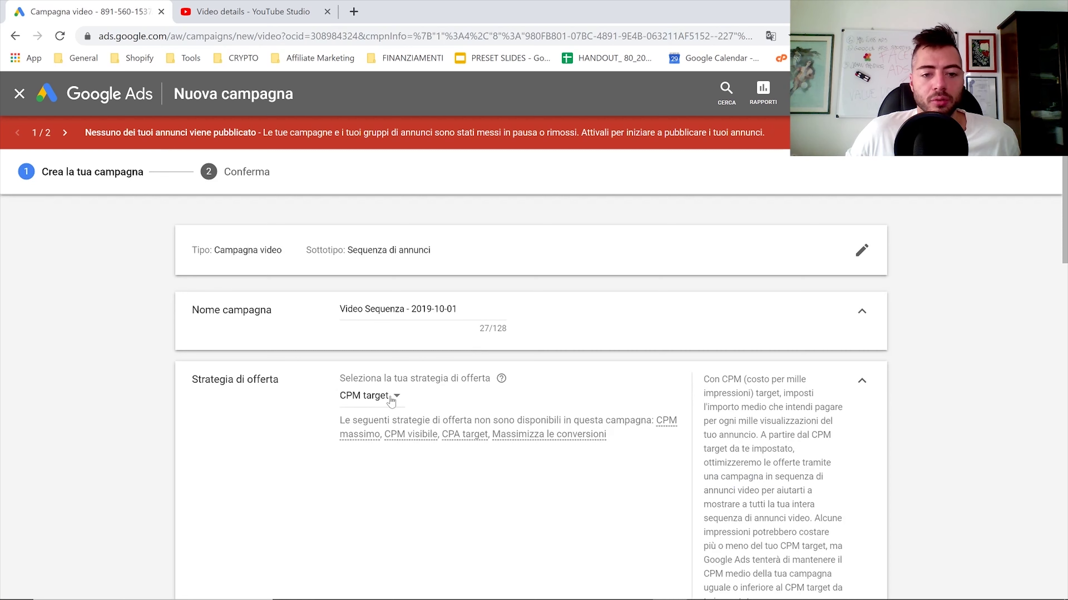
left_click(391, 400)
left_click(421, 410)
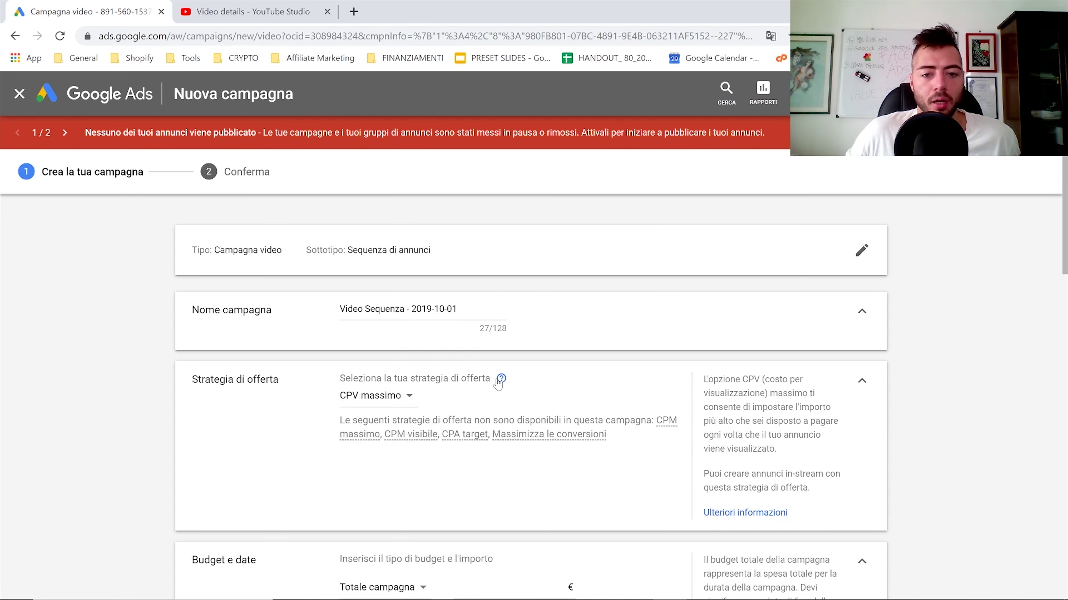
mouse_move(500, 384)
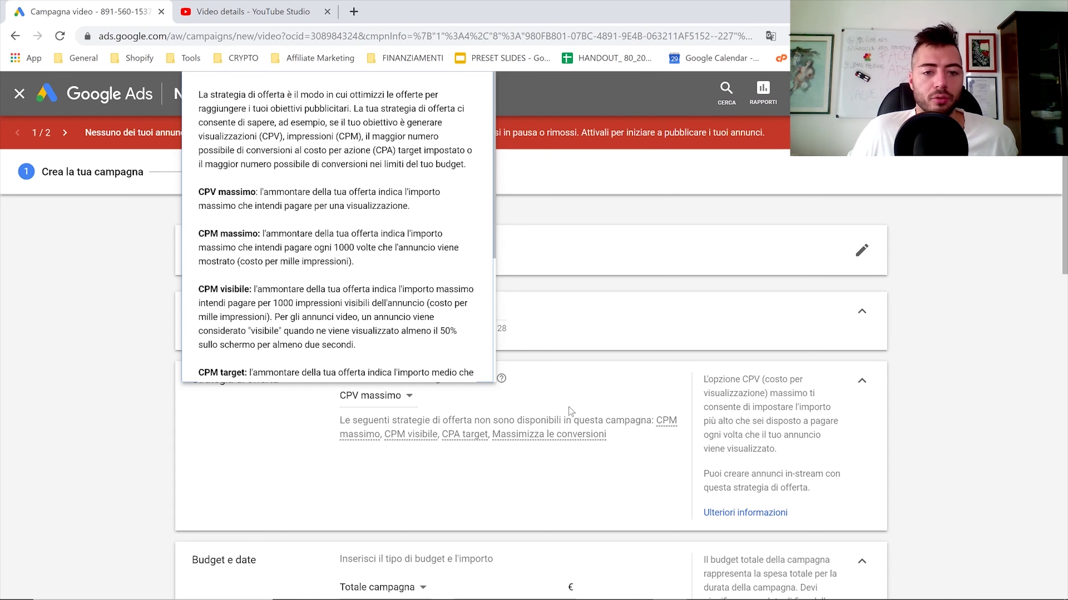
Step: Set the campaign budget to Giornaliero with an amount of 100,00 €
scroll(576, 416, "down", 6)
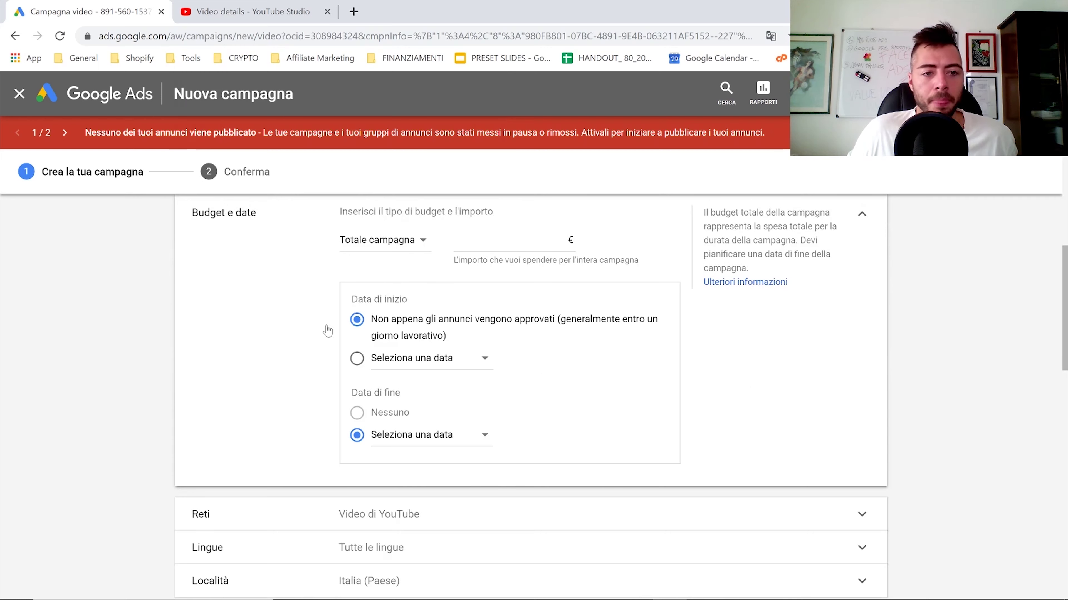
left_click(531, 239)
type("10,00")
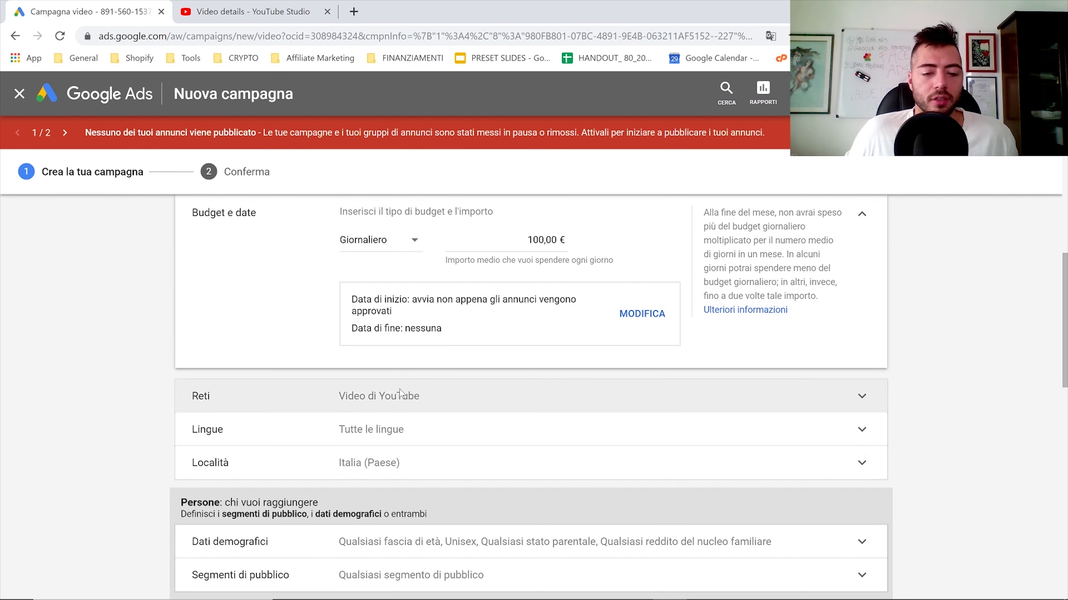
Step: Examine which networks the sequence campaign allows in the Reti section, then collapse it
left_click(400, 394)
mouse_move(371, 402)
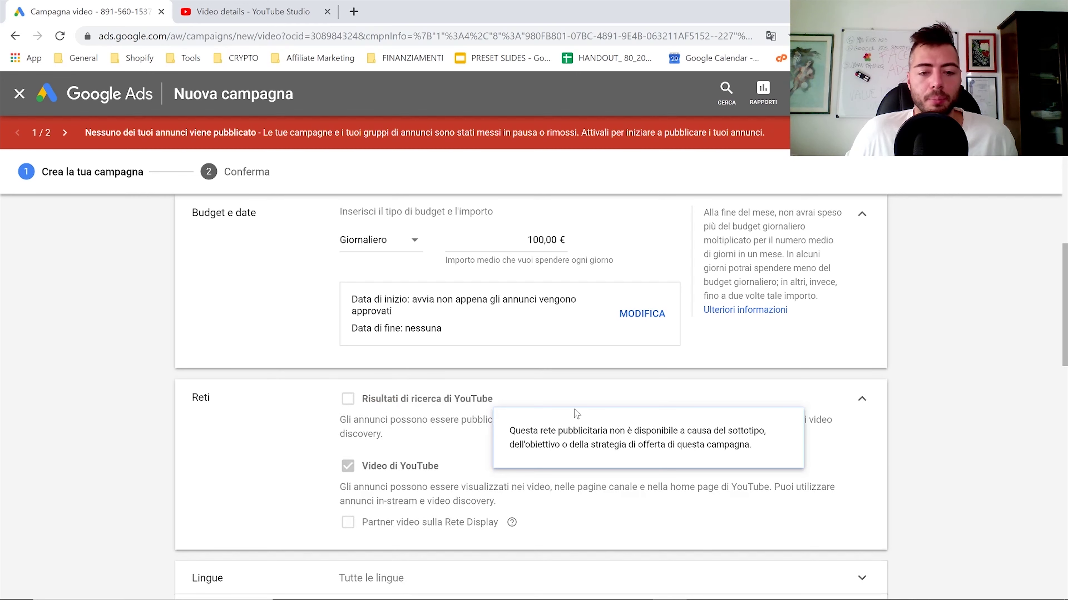
left_click(861, 400)
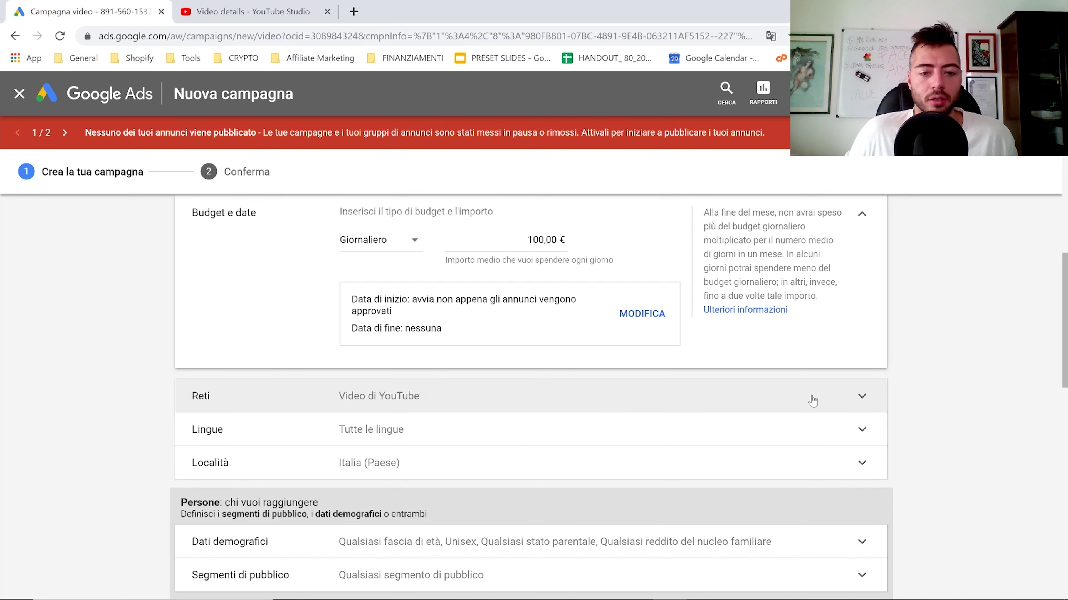
left_click(596, 406)
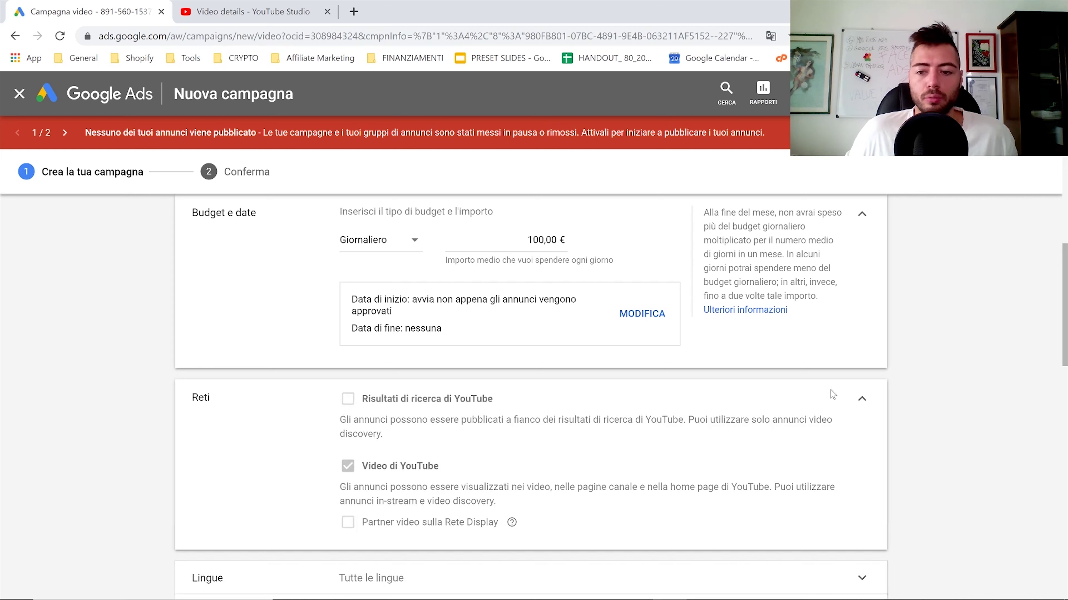
left_click(861, 399)
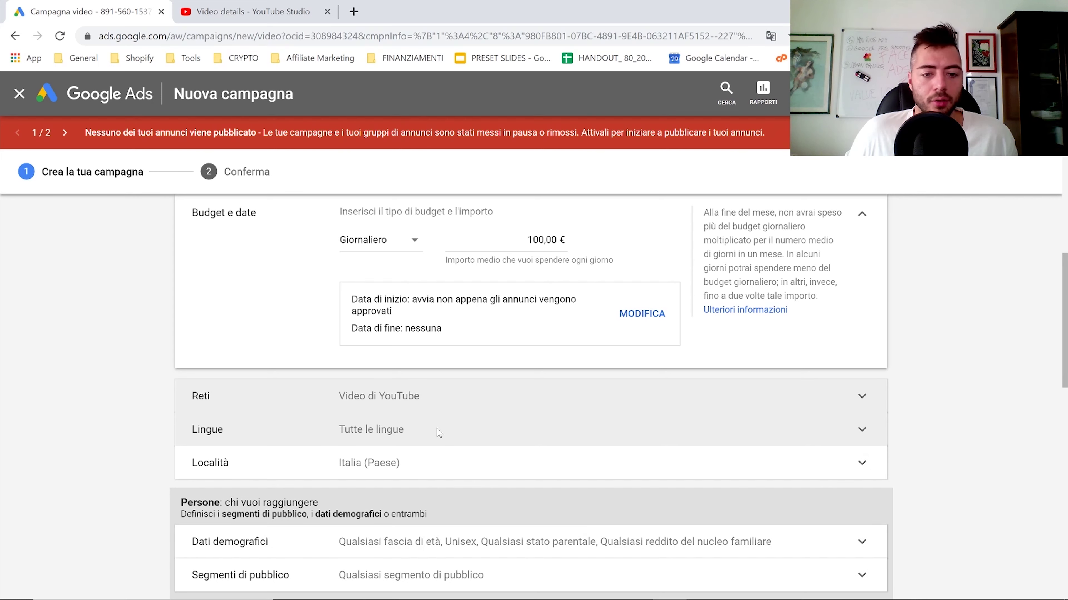
Step: Expand the sequence campaign's Impostazioni aggiuntive and examine the Ottimizzazione selettiva conversion options, collapsing that section again
scroll(437, 428, "down", 4)
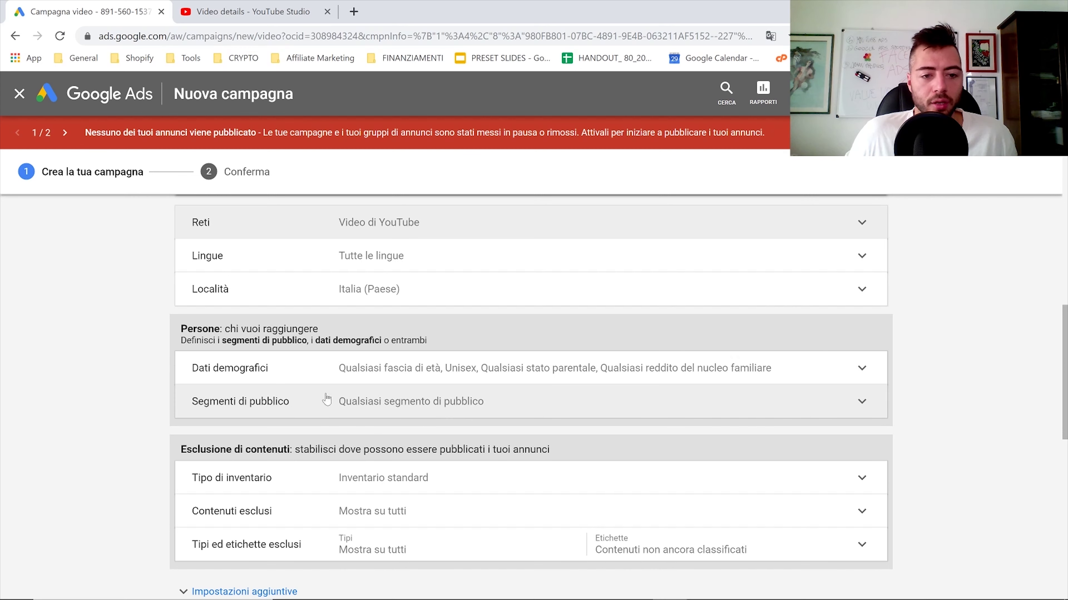
scroll(425, 397, "down", 4)
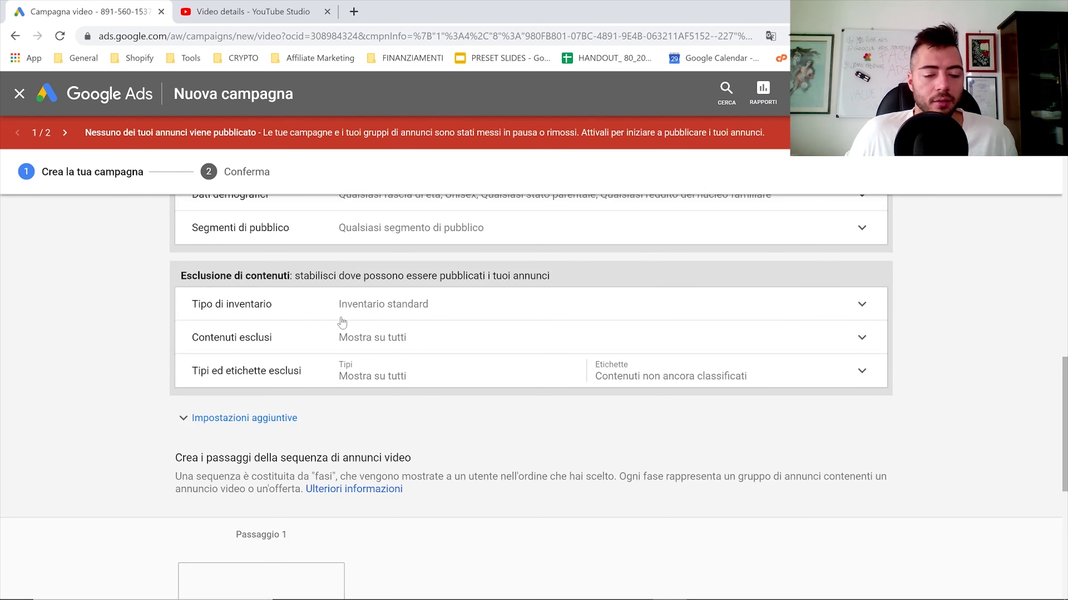
left_click(258, 418)
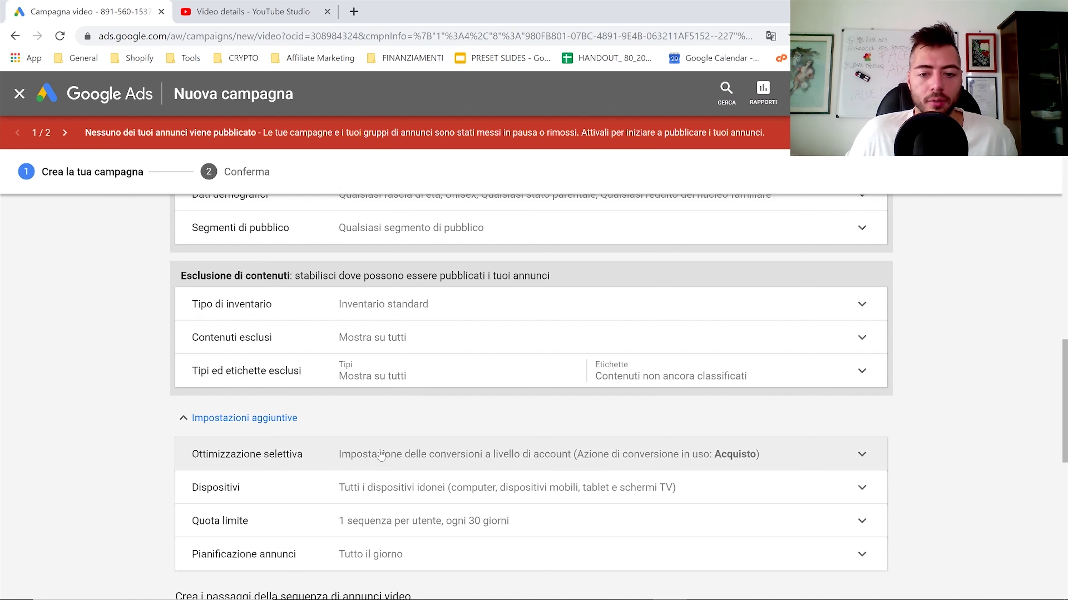
left_click(381, 454)
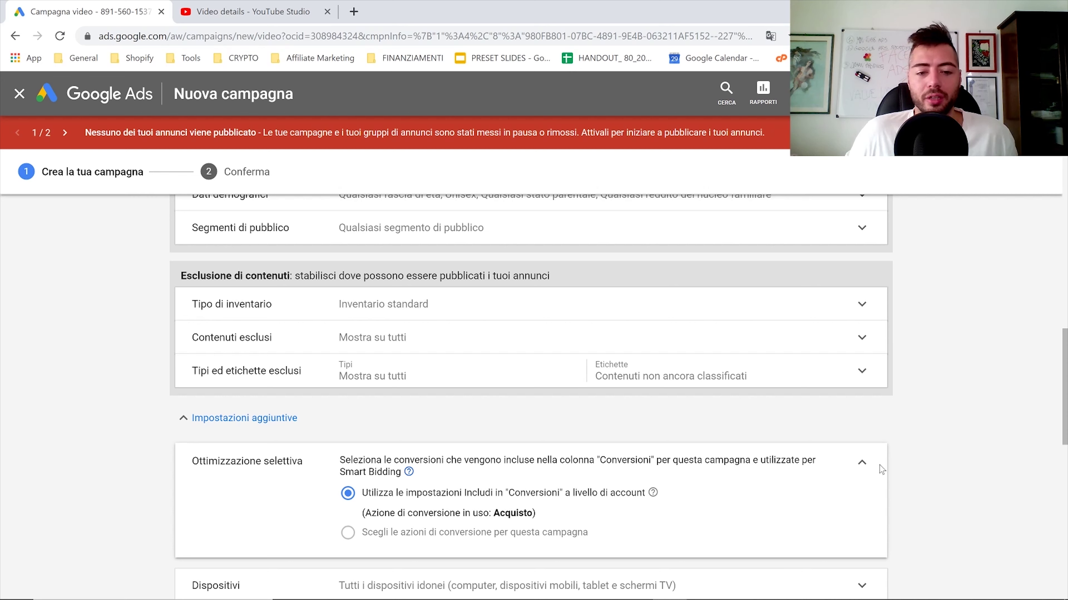
mouse_move(409, 476)
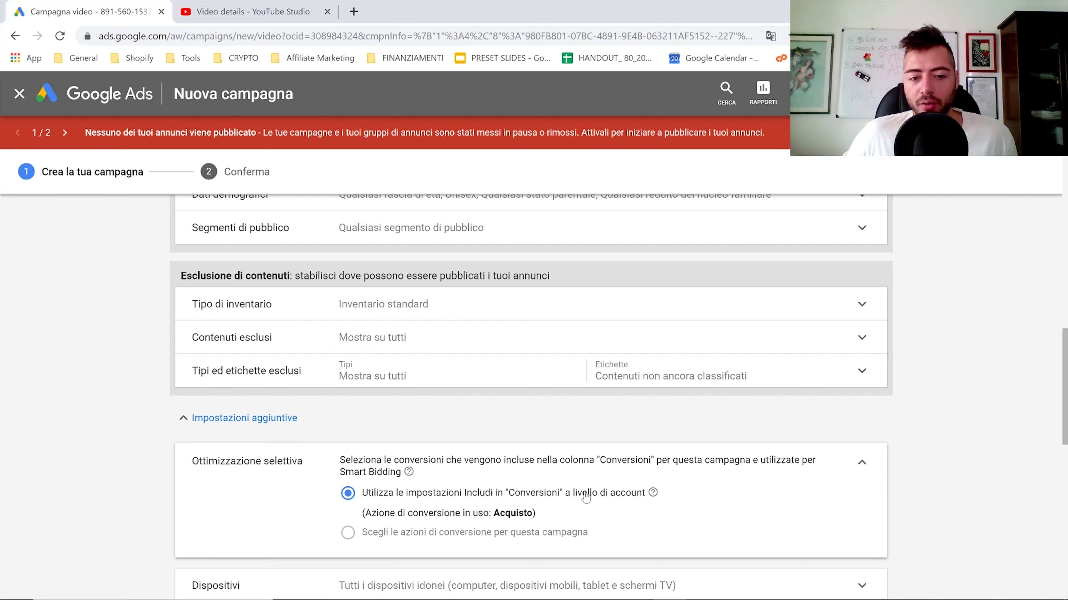
left_click(861, 462)
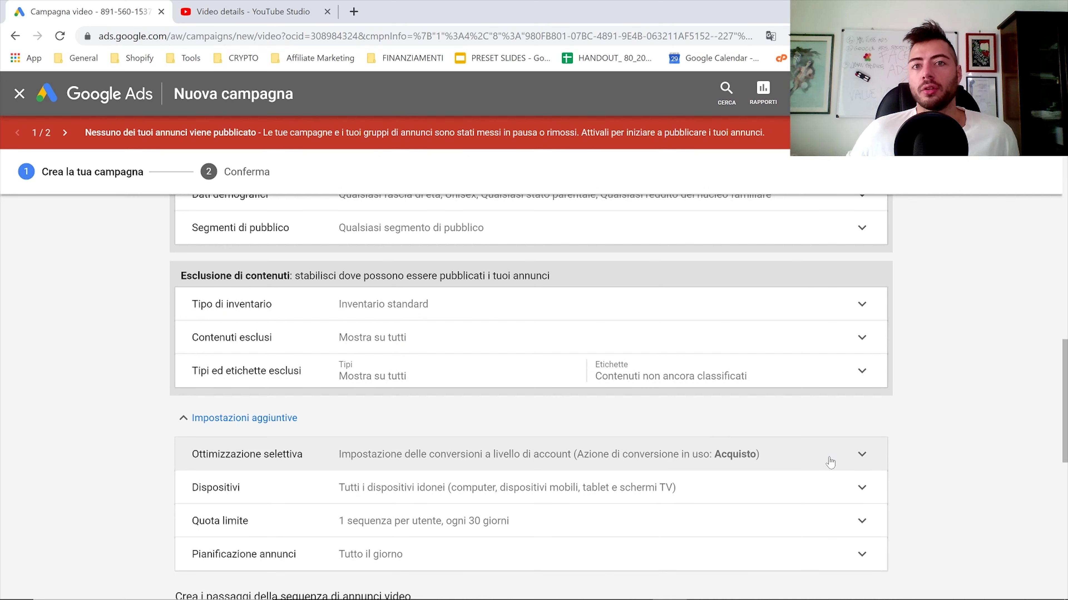
Step: Review the Dispositivi, Quota limite and Pianificazione annunci options of the sequence campaign and collapse them again
scroll(830, 462, "down", 3)
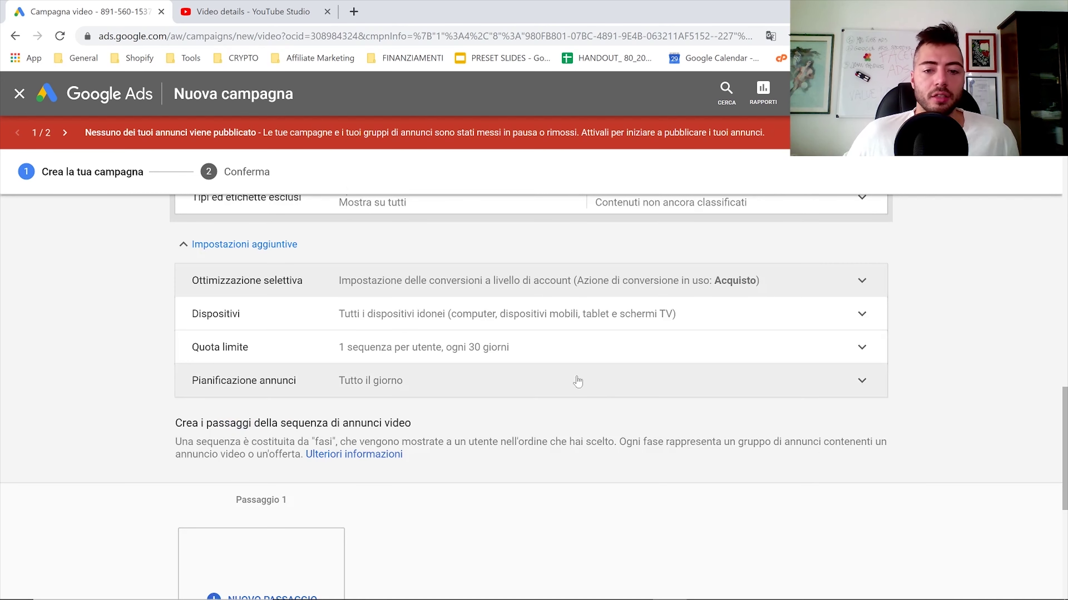
left_click(849, 327)
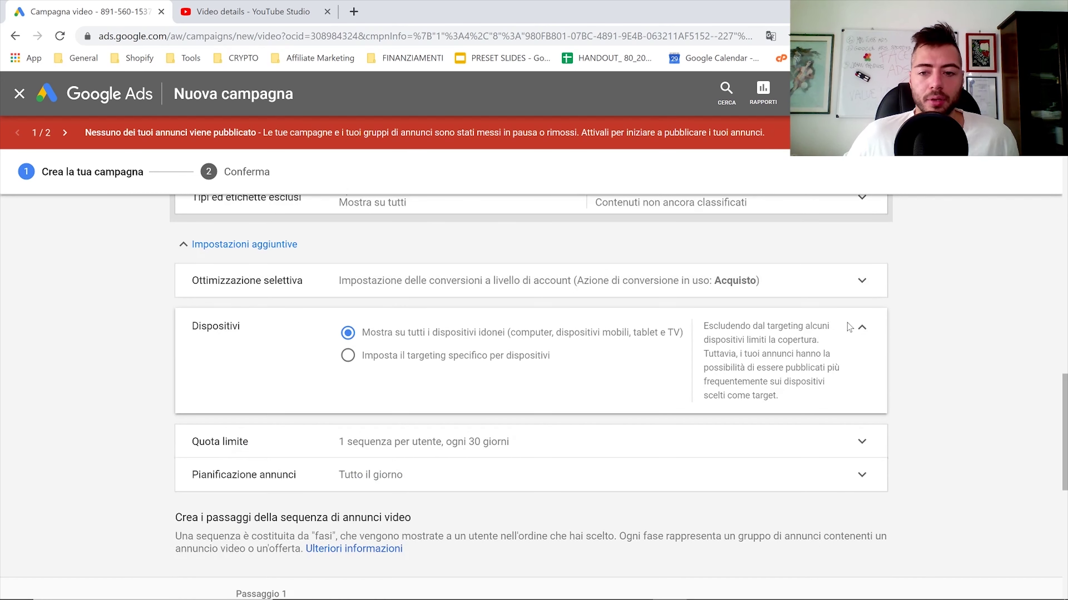
left_click(862, 328)
left_click(463, 352)
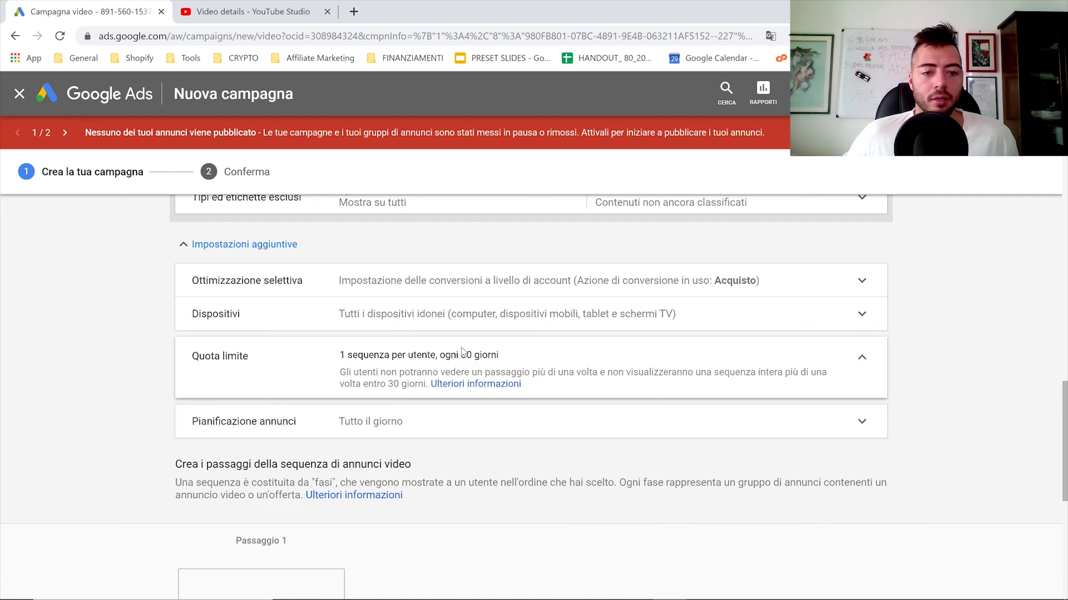
left_click(855, 372)
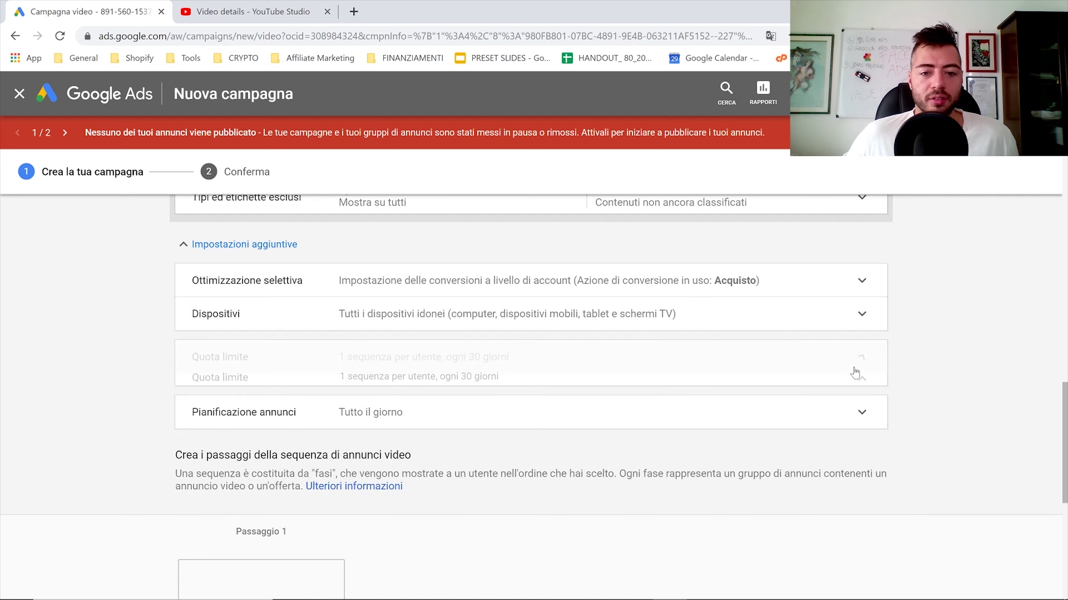
left_click(856, 375)
left_click(358, 369)
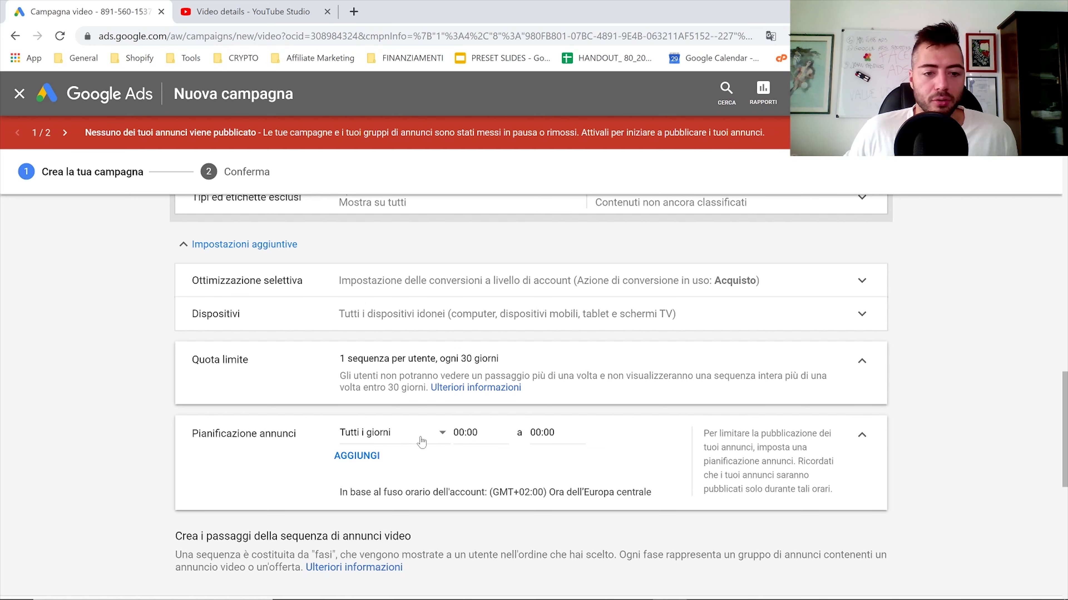
left_click(855, 371)
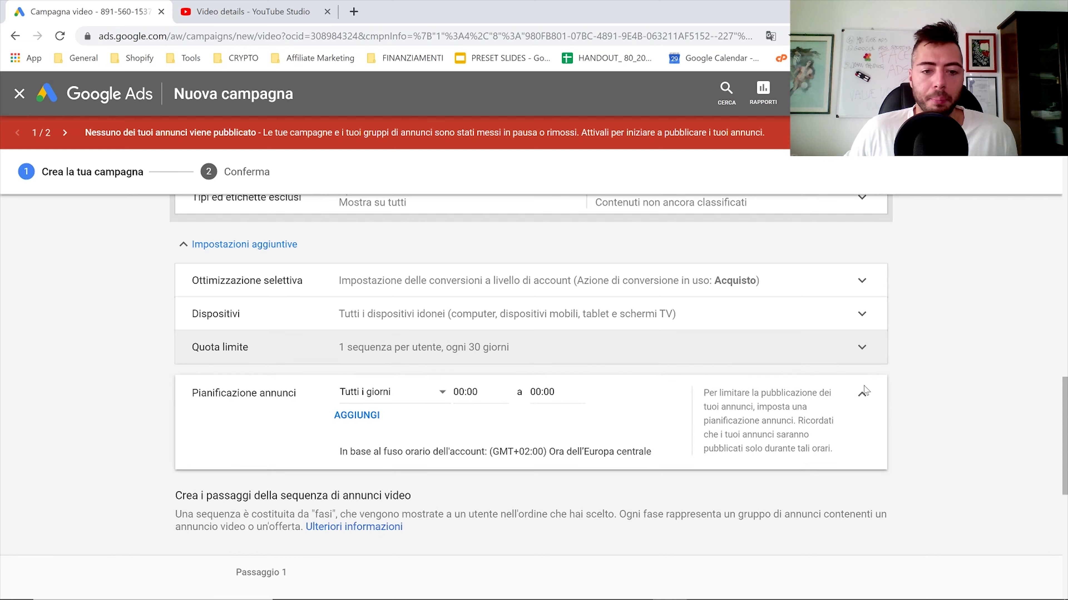
left_click(859, 399)
Step: Start a new step, Passaggio 1, in the video ad sequence and look over its introduction
scroll(571, 364, "down", 3)
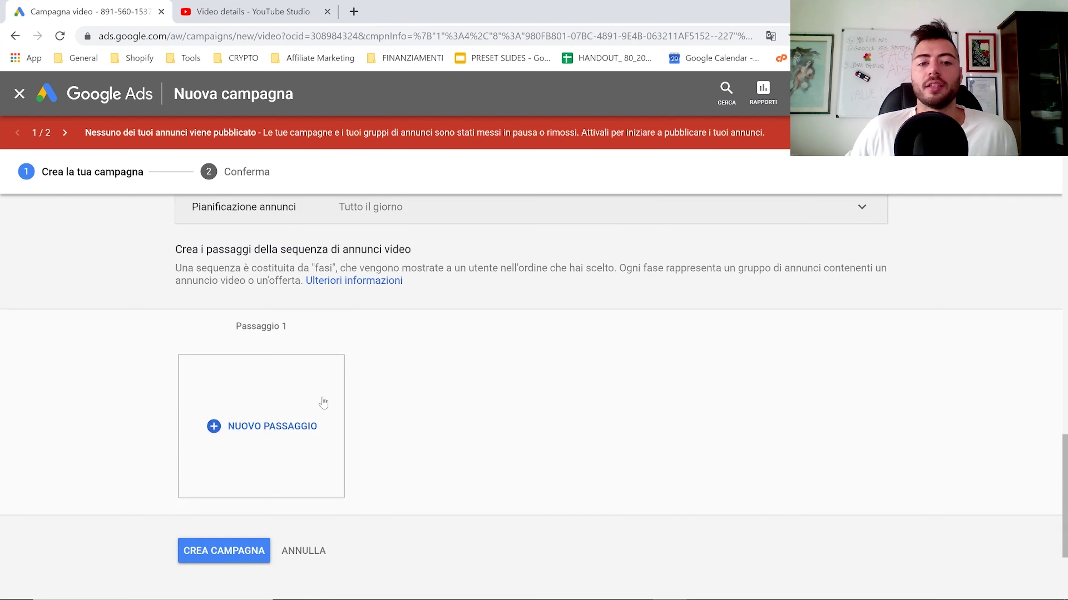
left_click(242, 461)
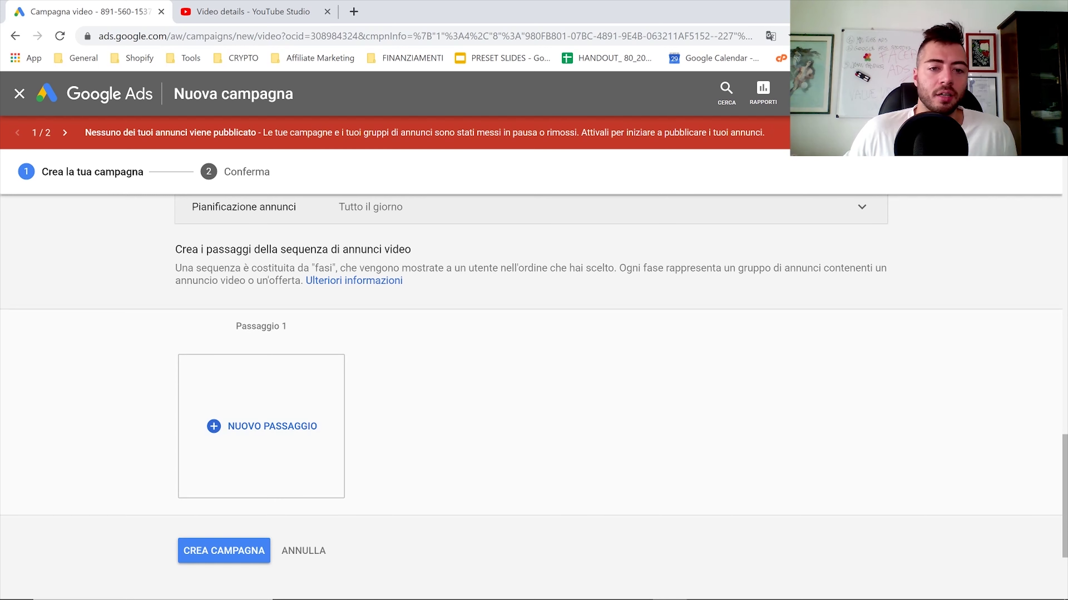
left_click(332, 404)
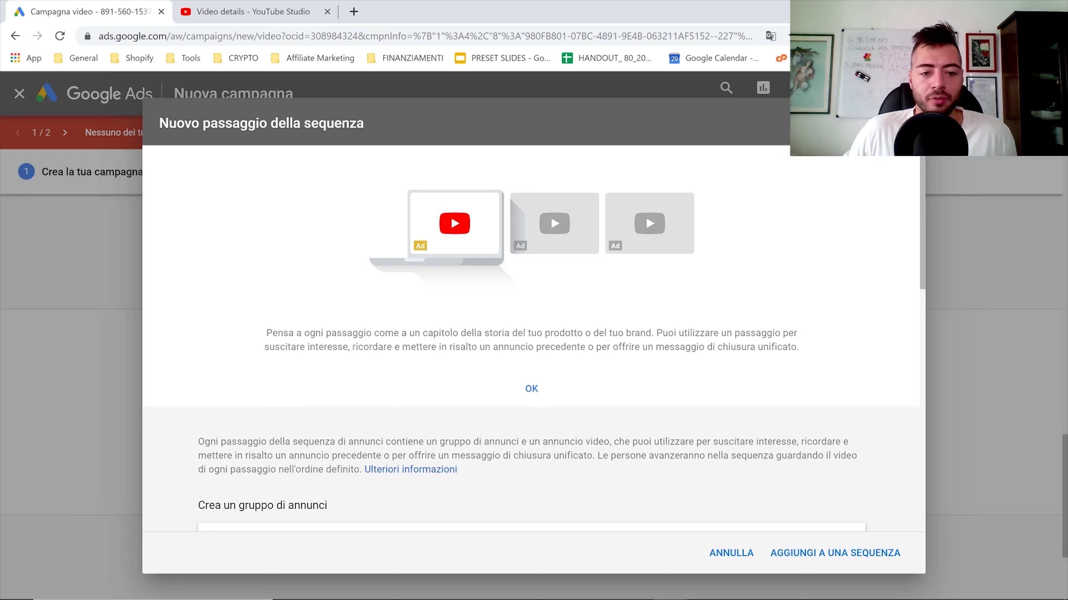
scroll(444, 387, "down", 2)
scroll(462, 378, "up", 2)
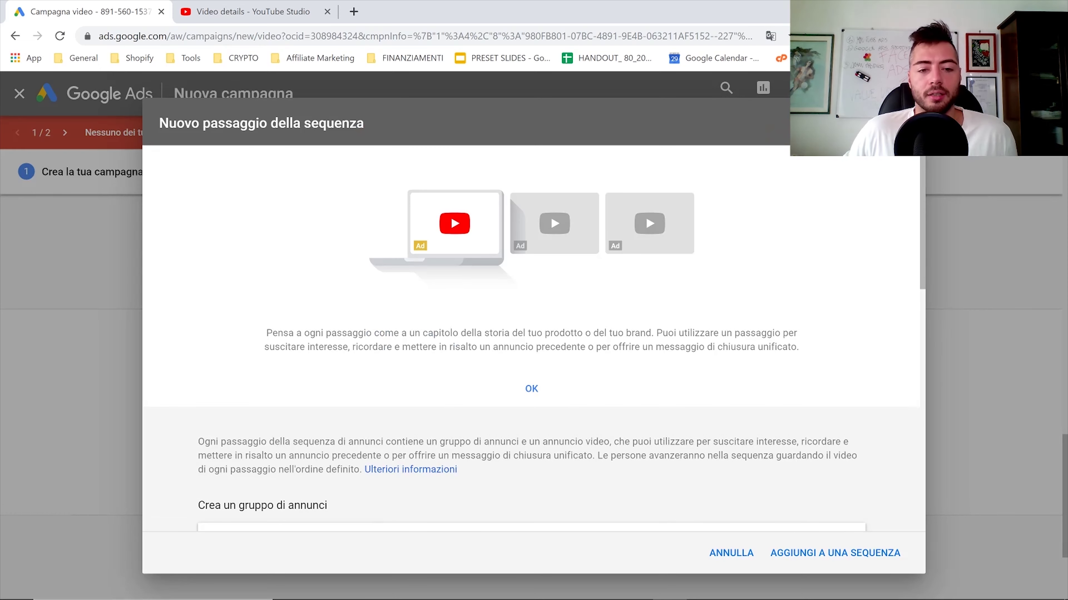
Step: Set the maximum CPV bid of the sequence step's ad group to 1,00 €
scroll(468, 316, "down", 5)
left_click(387, 422)
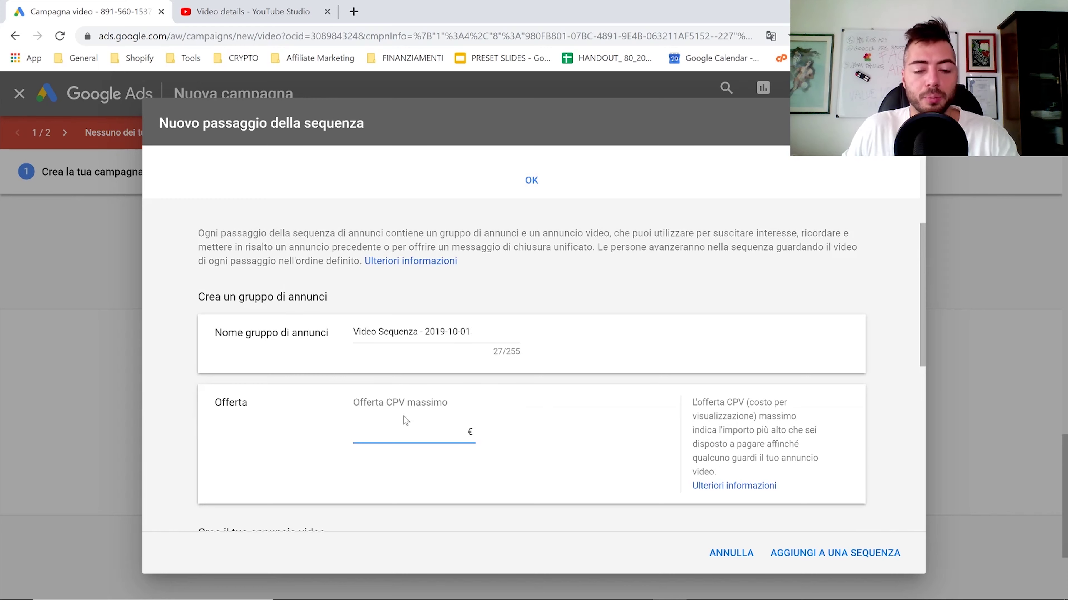
type("10,00")
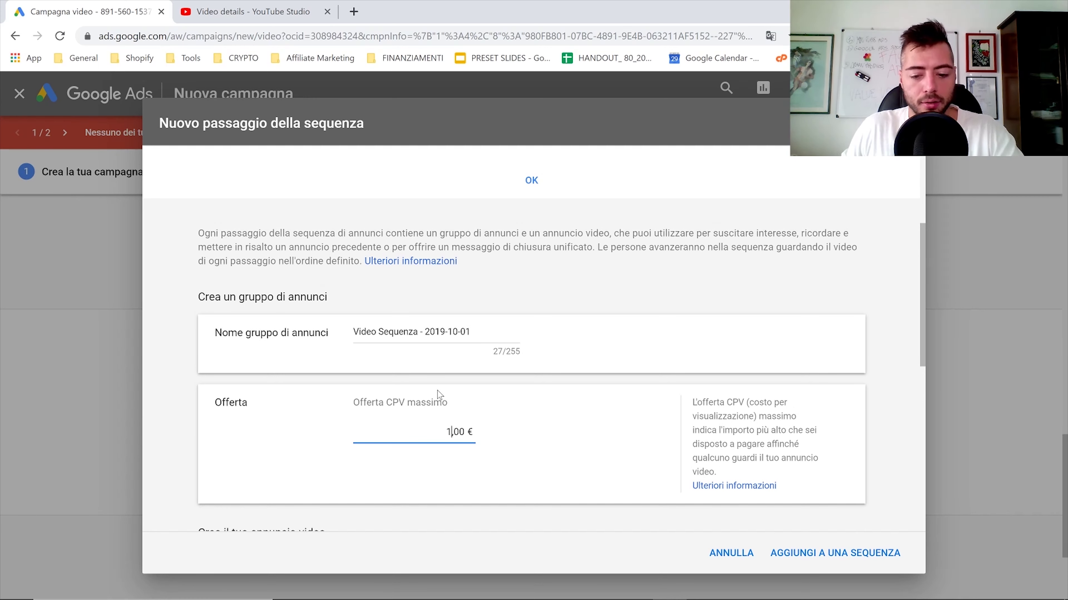
scroll(442, 371, "down", 5)
left_click(319, 383)
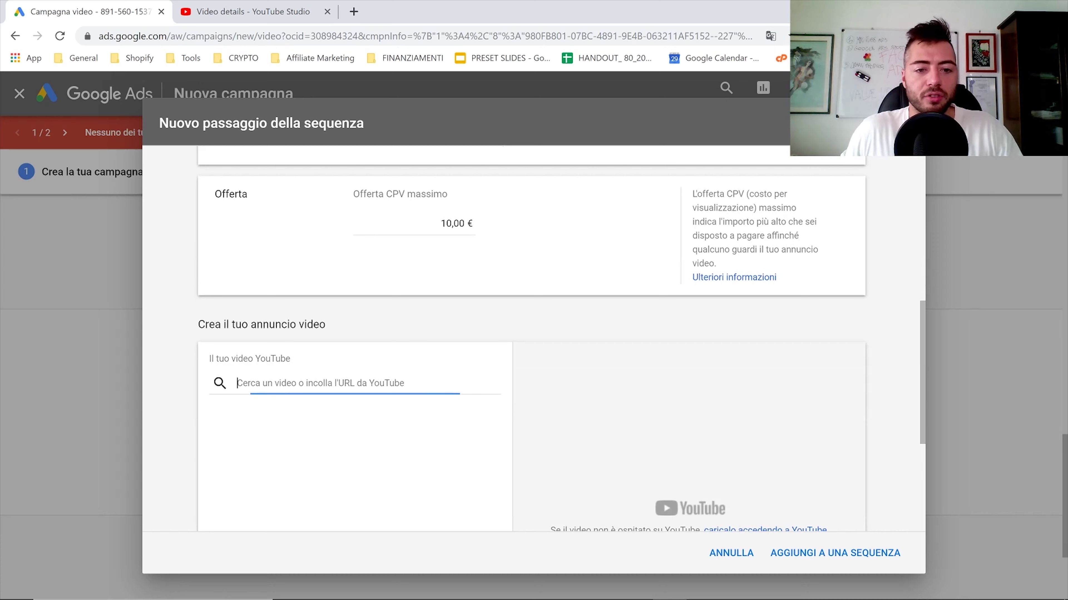
type("https://www.youtube.com/watch?v=aTzPYvBJ11A")
scroll(319, 442, "down", 6)
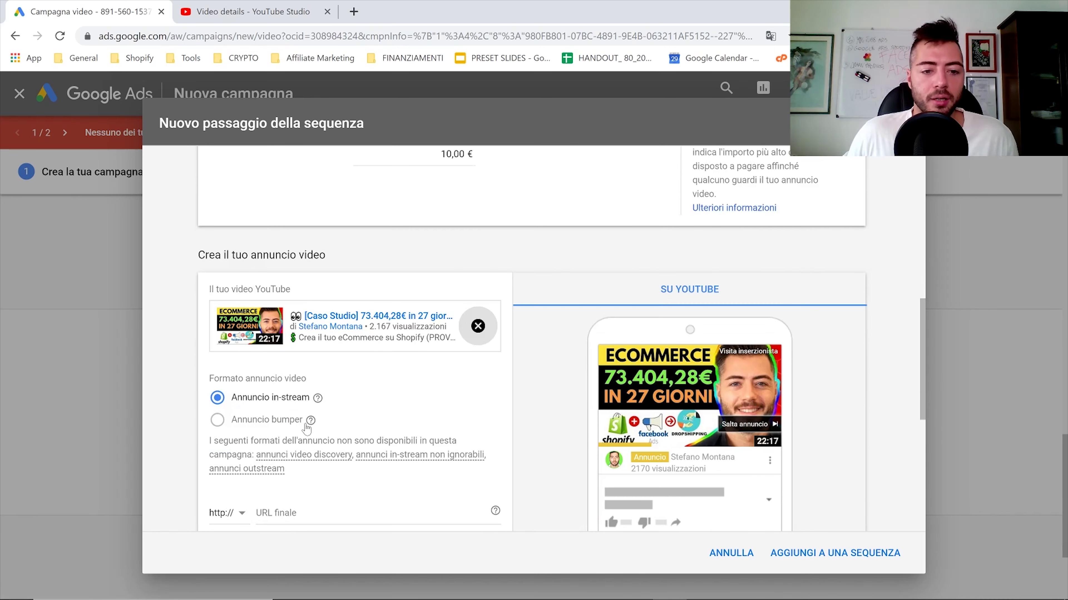
left_click(315, 306)
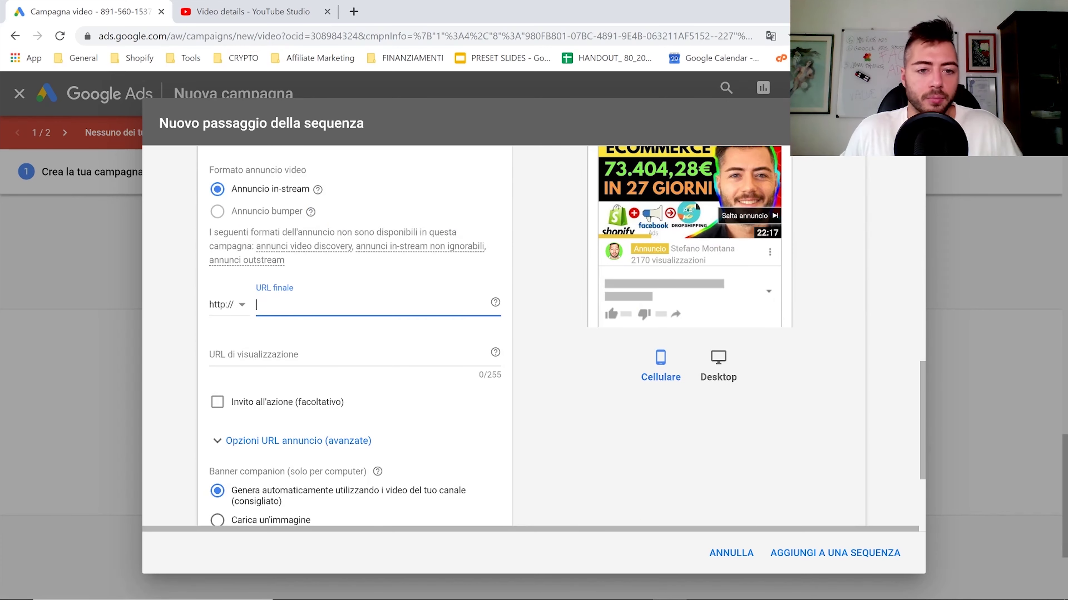
type("https://youtu.be/aTzPYvBJ11A")
left_click(299, 353)
type("https://youtu.be/aTzPYvBJ11A")
Step: Enable the ad's optional call to action and set its text to ENTRA ORA
left_click(283, 406)
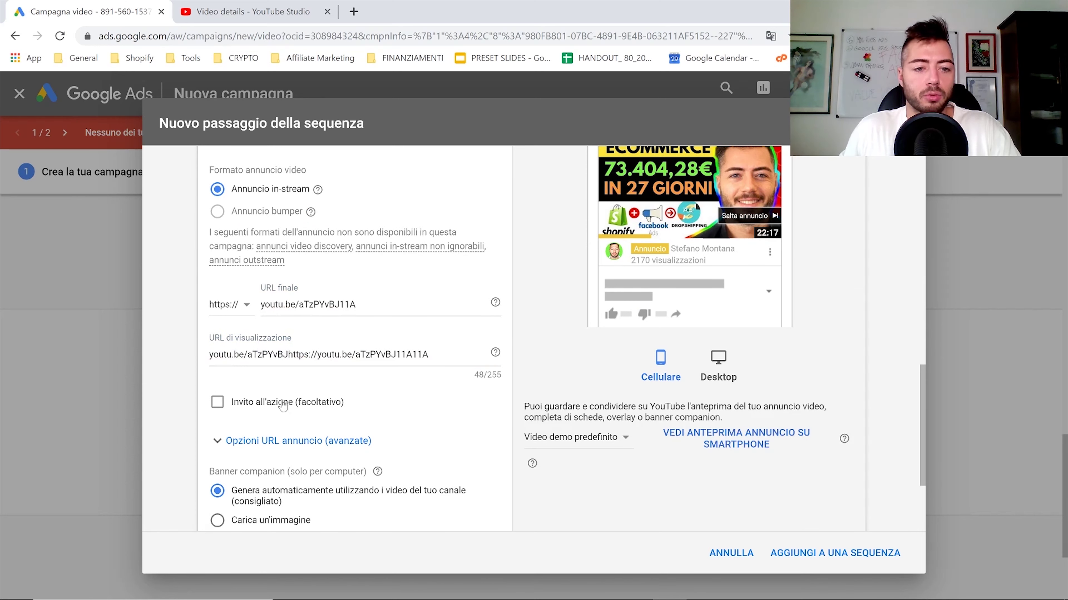
scroll(282, 405, "down", 2)
left_click(273, 374)
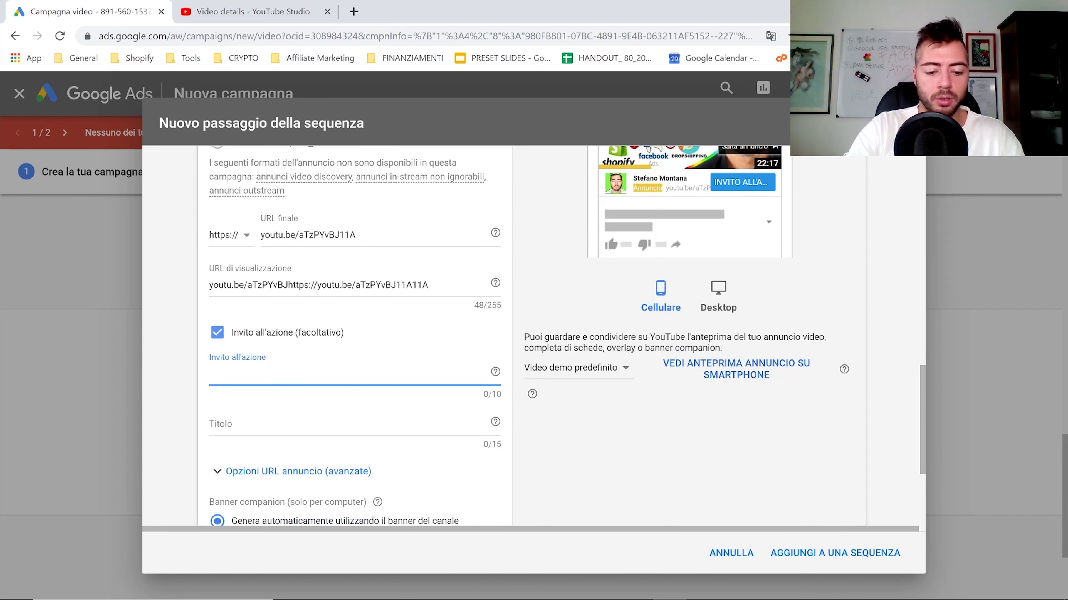
type("COMPRA")
key("BackSpace")
key("BackSpace")
key("BackSpace")
key("BackSpace")
key("BackSpace")
key("BackSpace")
type("EN")
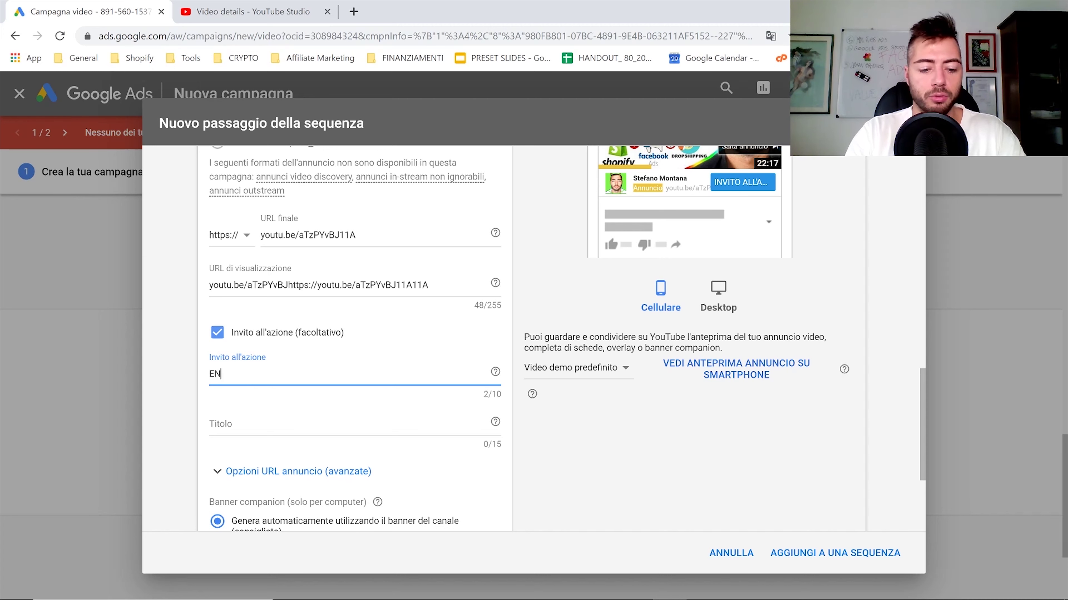
type("TRA ORA")
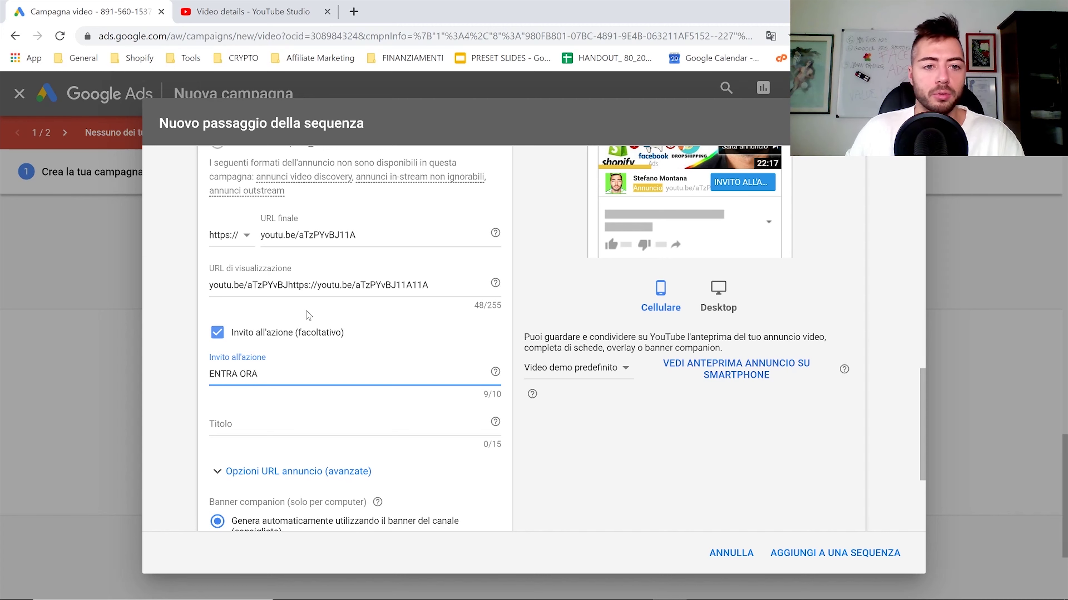
Step: Replace both the final URL and the display URL of the ad with montanabusinessonline.com
double_click(328, 234)
key("ctrl+a")
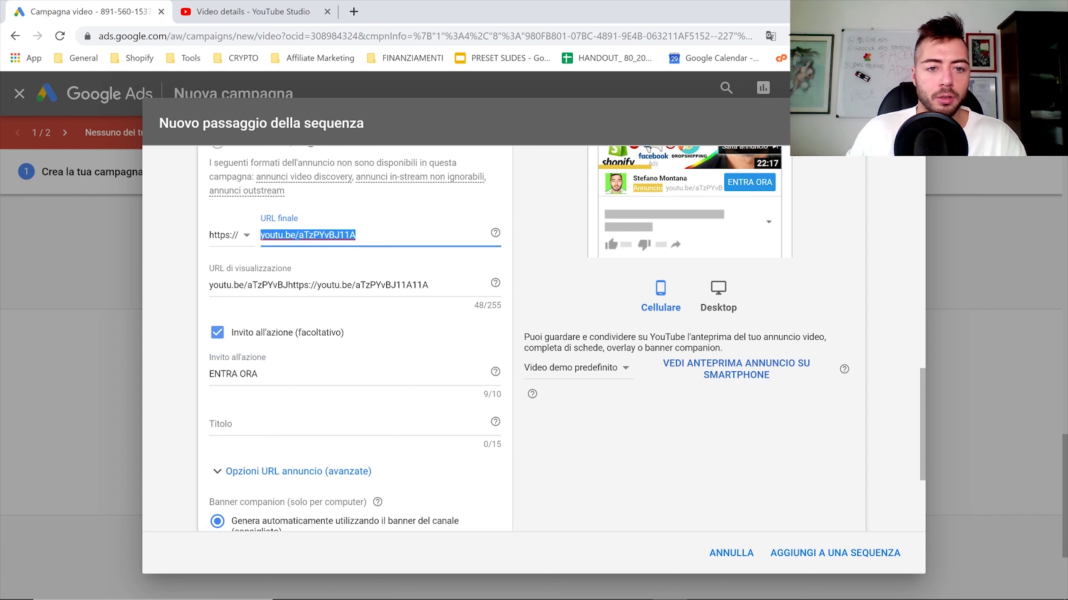
type("montanab")
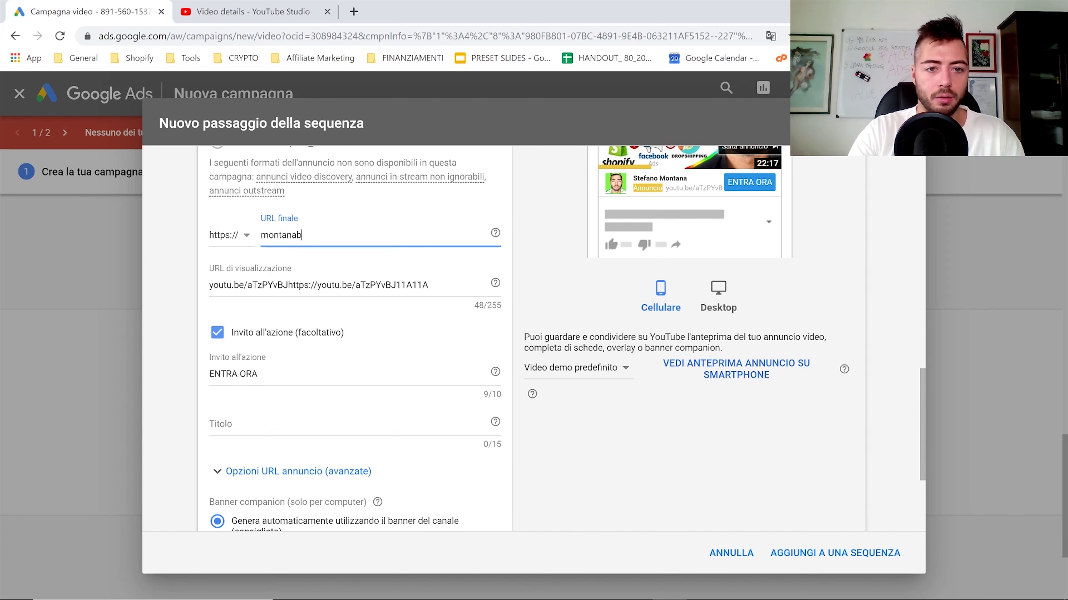
type("usinessonl")
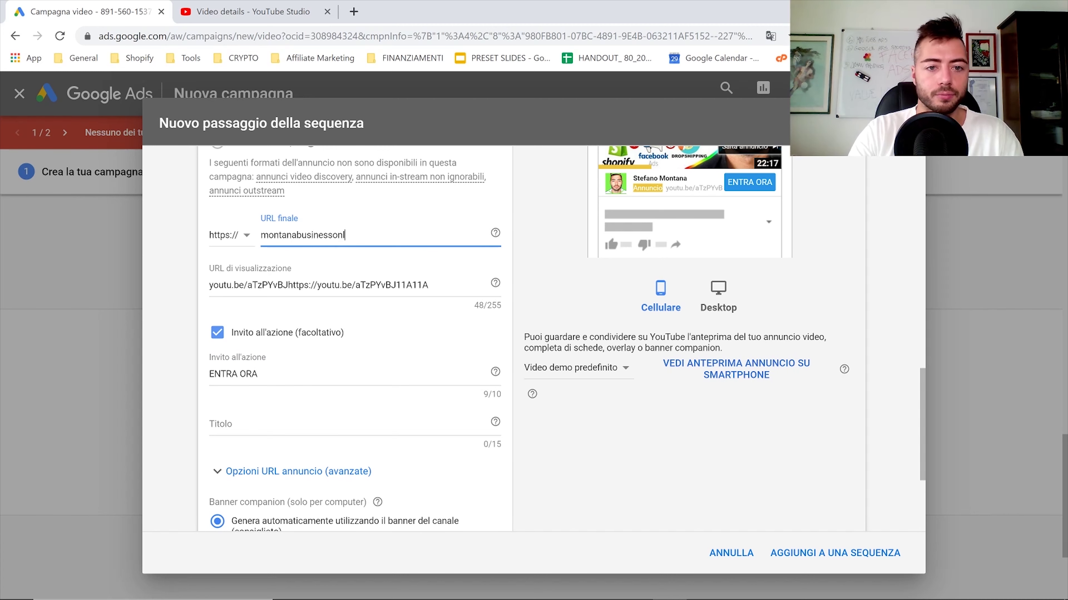
type("ine.com<")
key("shift+Left")
key("BackSpace")
key("ctrl+a")
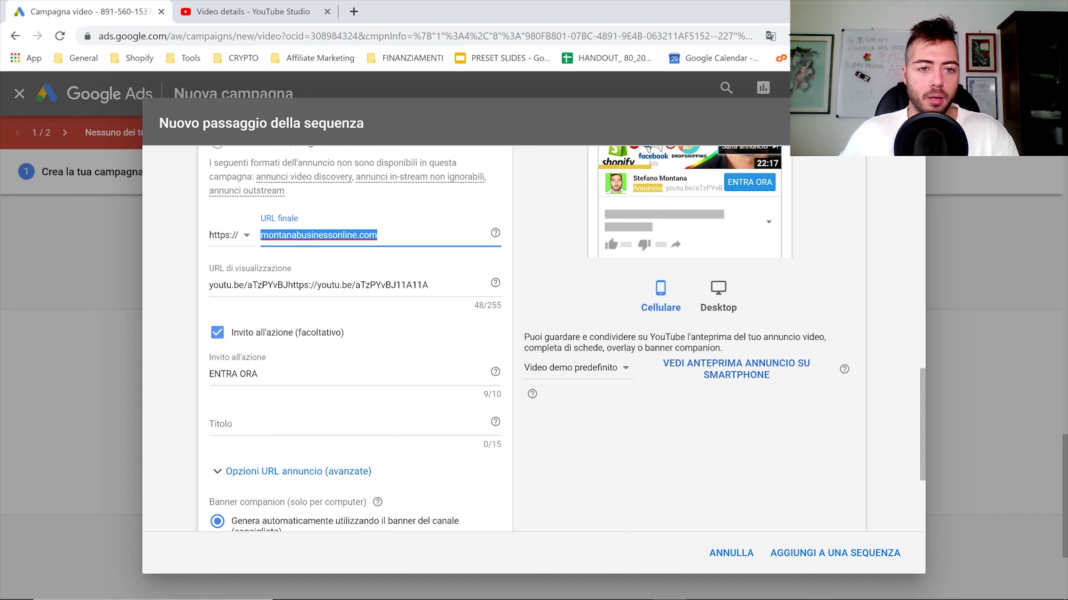
key("ctrl+c")
key("Tab")
key("ctrl+v")
Step: Enter the call-to-action title Crealo Ora, dropping the overlong wording Crea il Tuo Business
left_click(285, 422)
type("C")
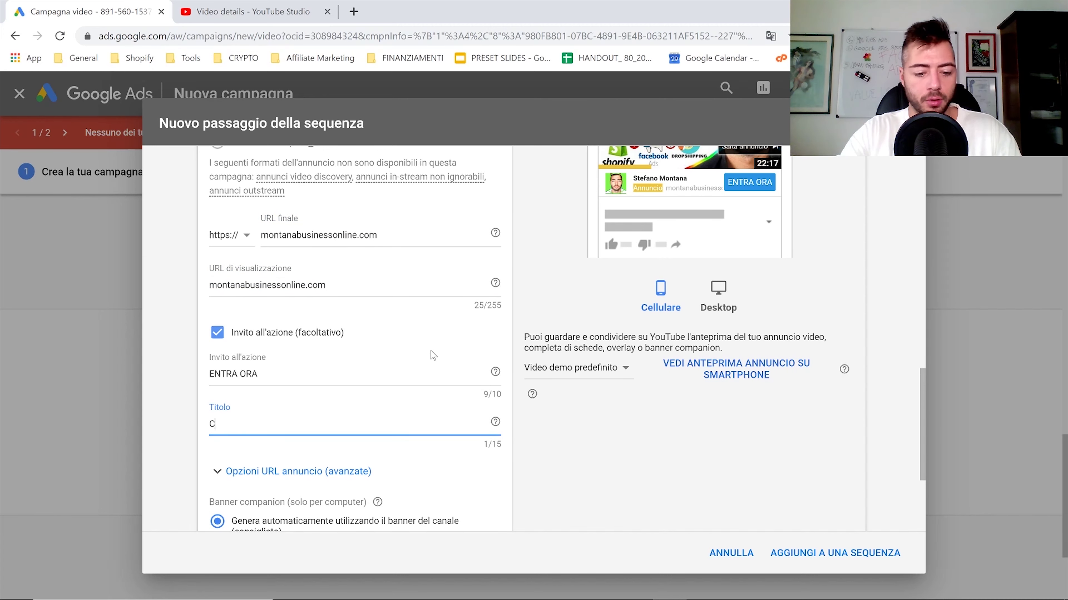
type("rea il Tuo ")
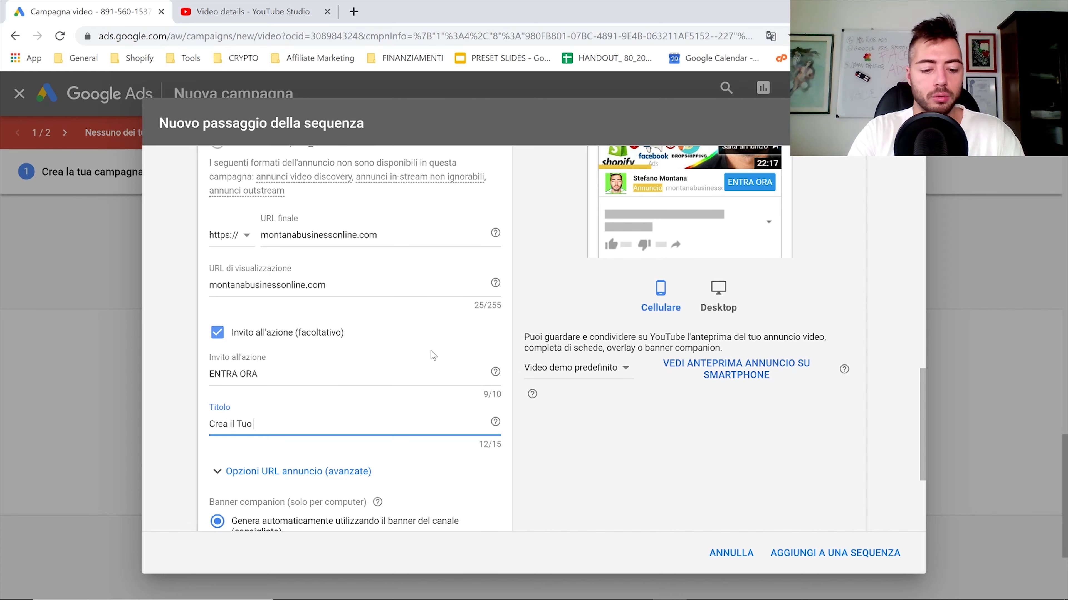
type("Business On")
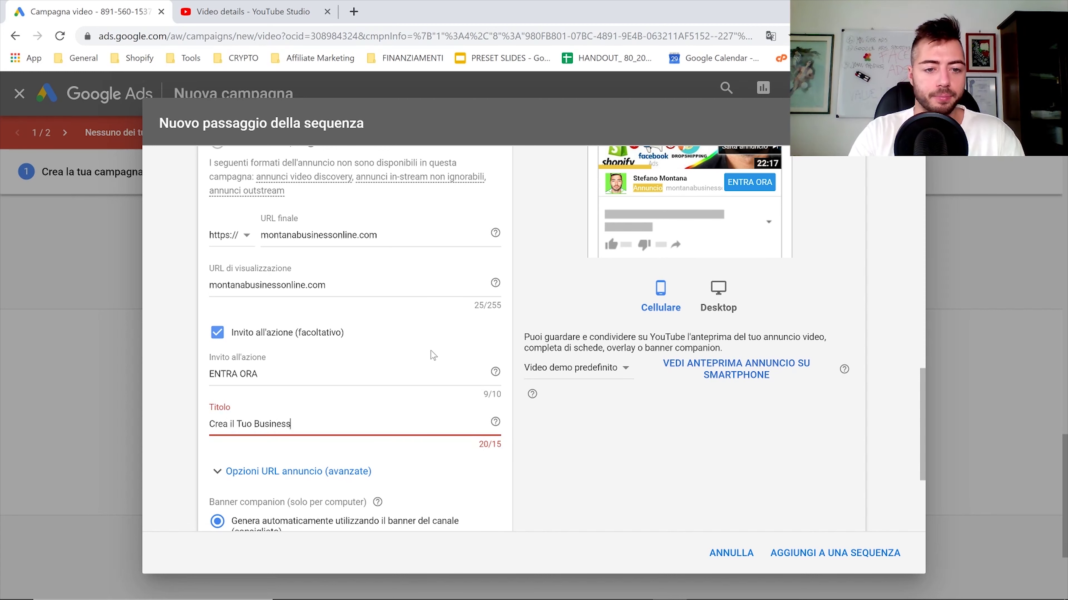
key("BackSpace")
key("BackSpace")
key("BackSpace")
key("BackSpace")
key("BackSpace")
key("BackSpace")
key("BackSpace")
key("BackSpace")
key("BackSpace")
key("BackSpace")
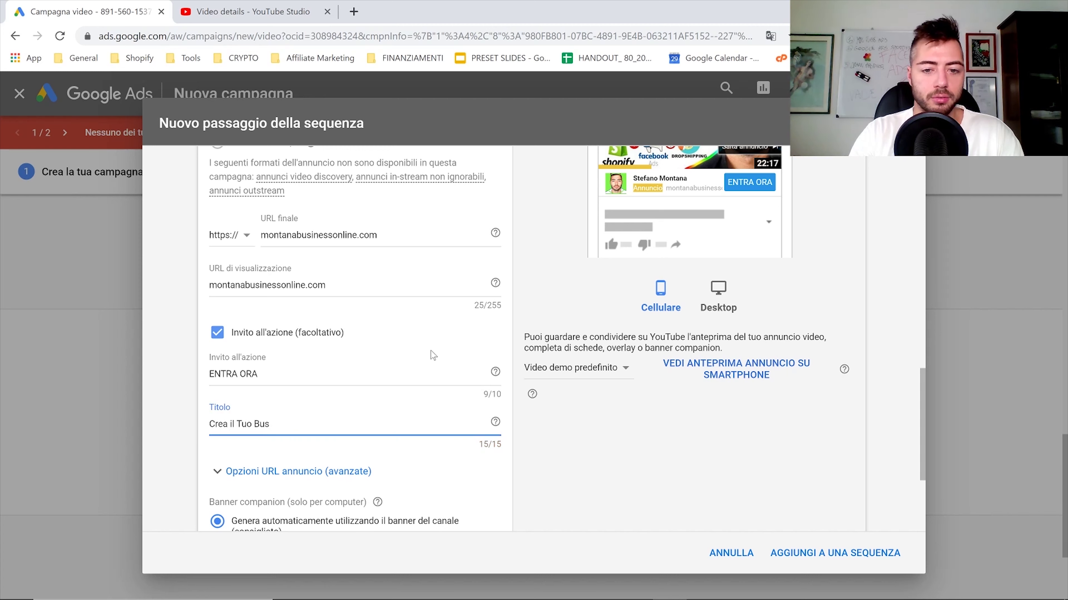
key("BackSpace")
key("BackSpace")
key("BackSpace")
key("BackSpace")
key("BackSpace")
key("BackSpace")
key("BackSpace")
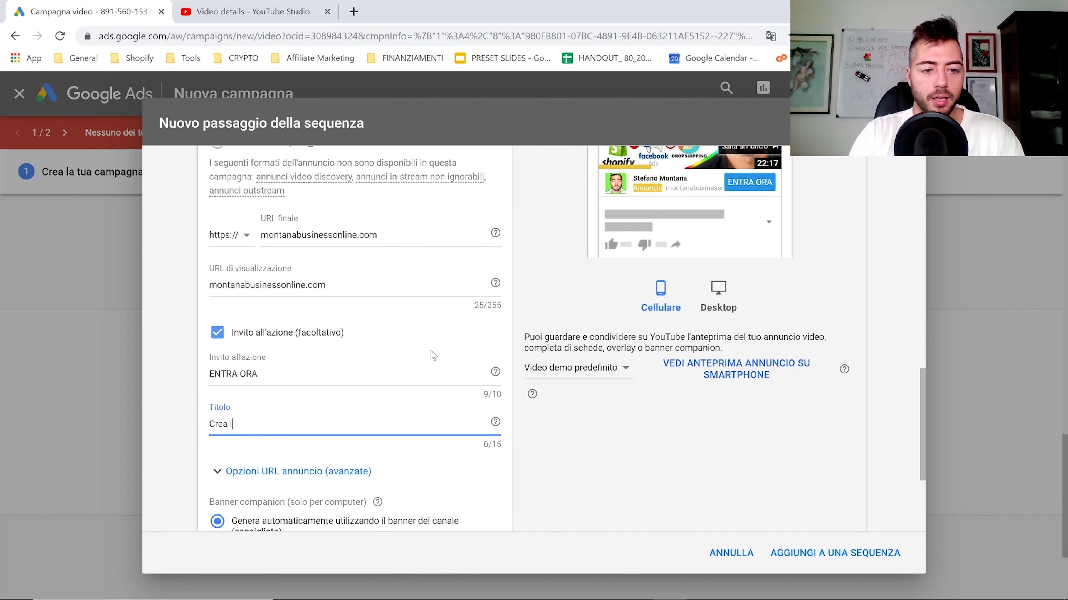
type("alo Ora")
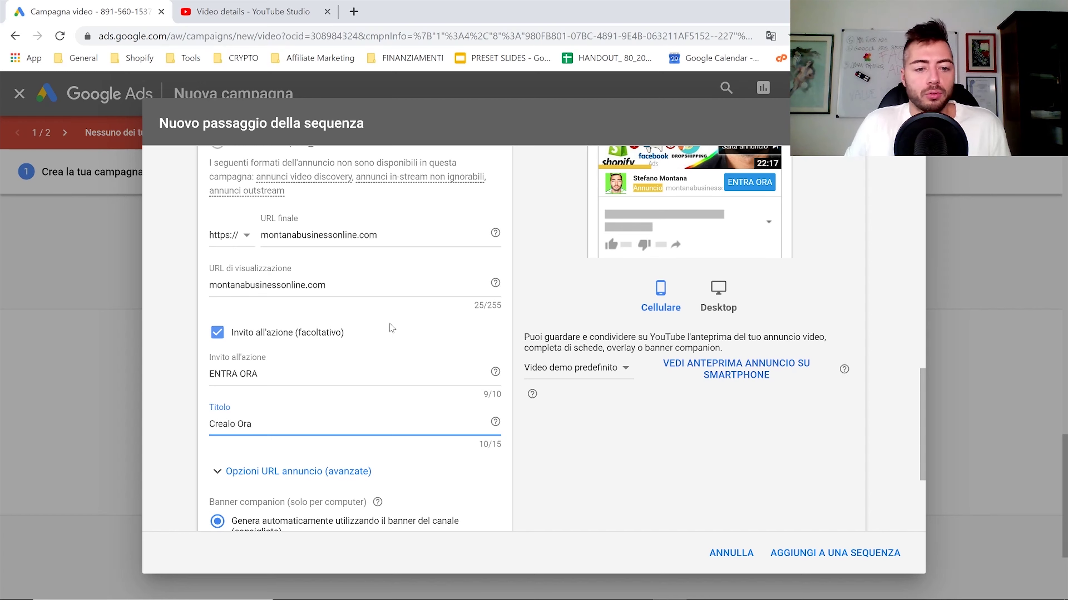
Step: Look over the ad's companion banner and name settings, and discard the new sequence step without adding it
scroll(380, 306, "down", 2)
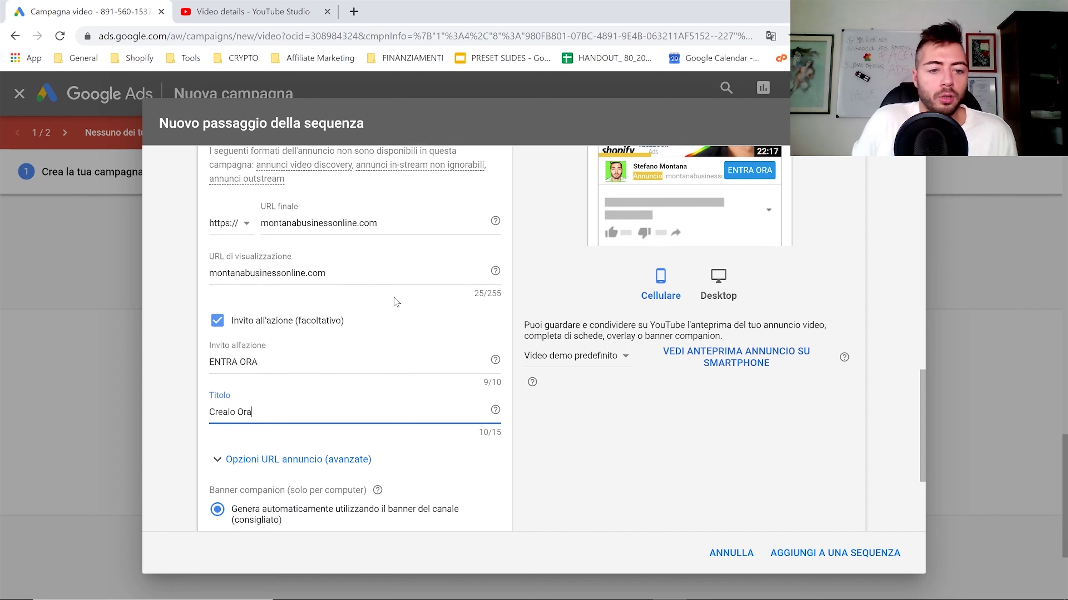
scroll(311, 415, "down", 3)
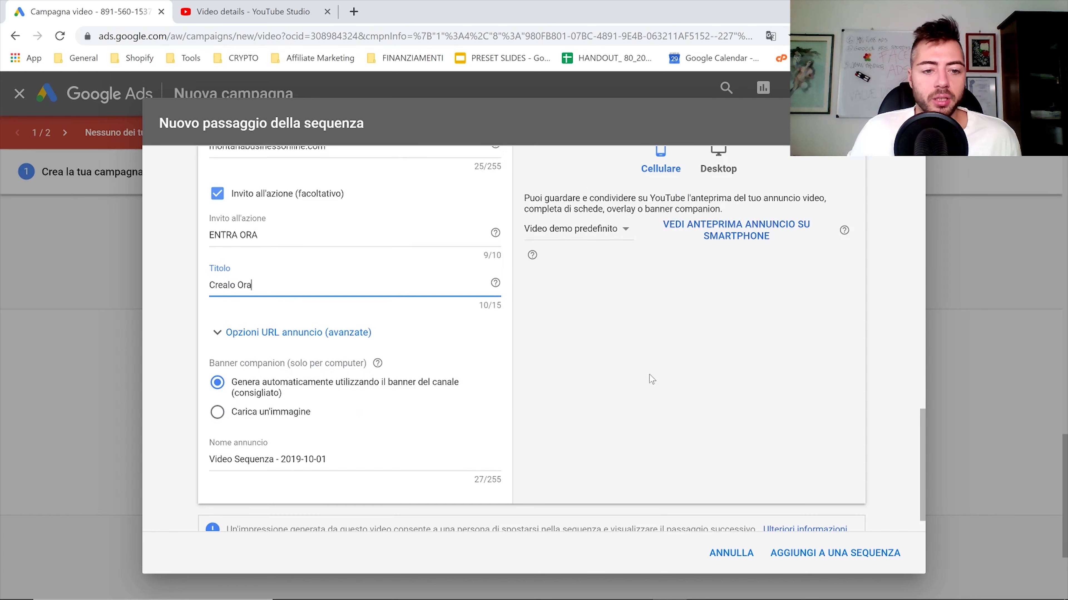
left_click(654, 396)
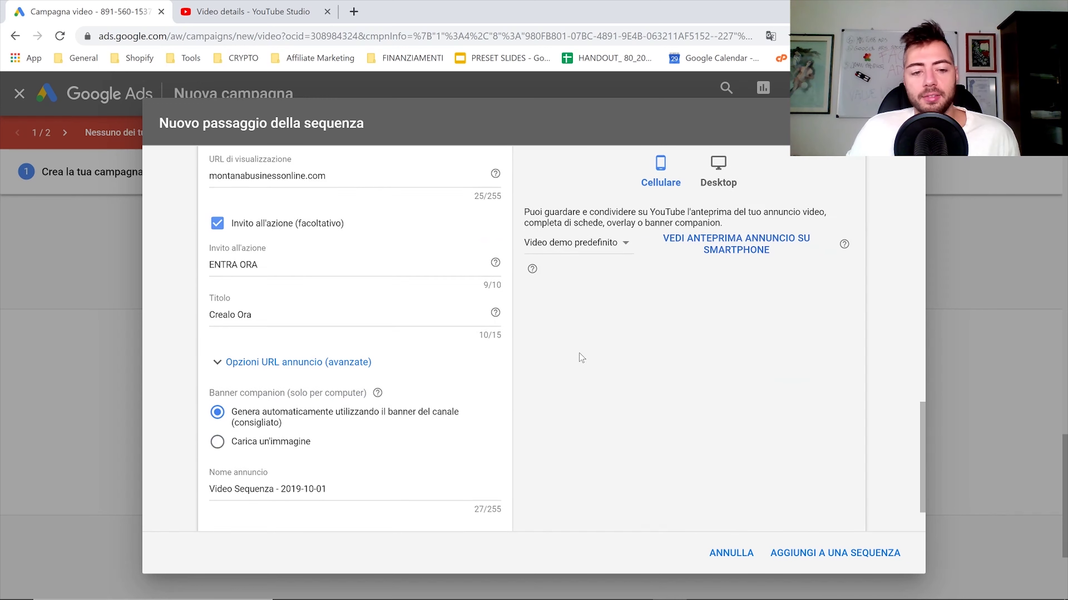
scroll(592, 386, "up", 7)
scroll(593, 387, "up", 6)
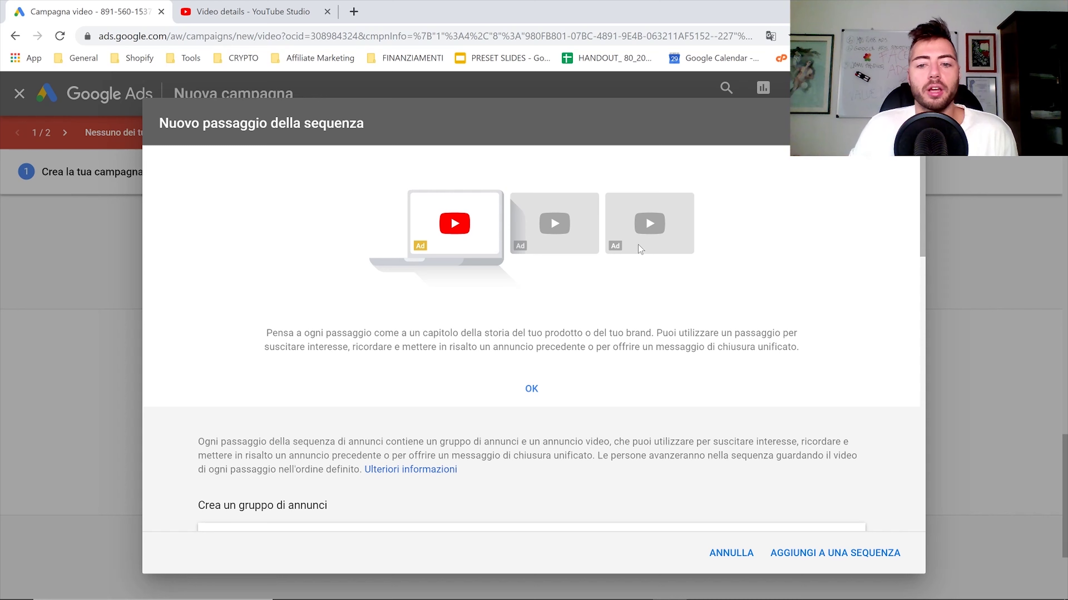
left_click(729, 553)
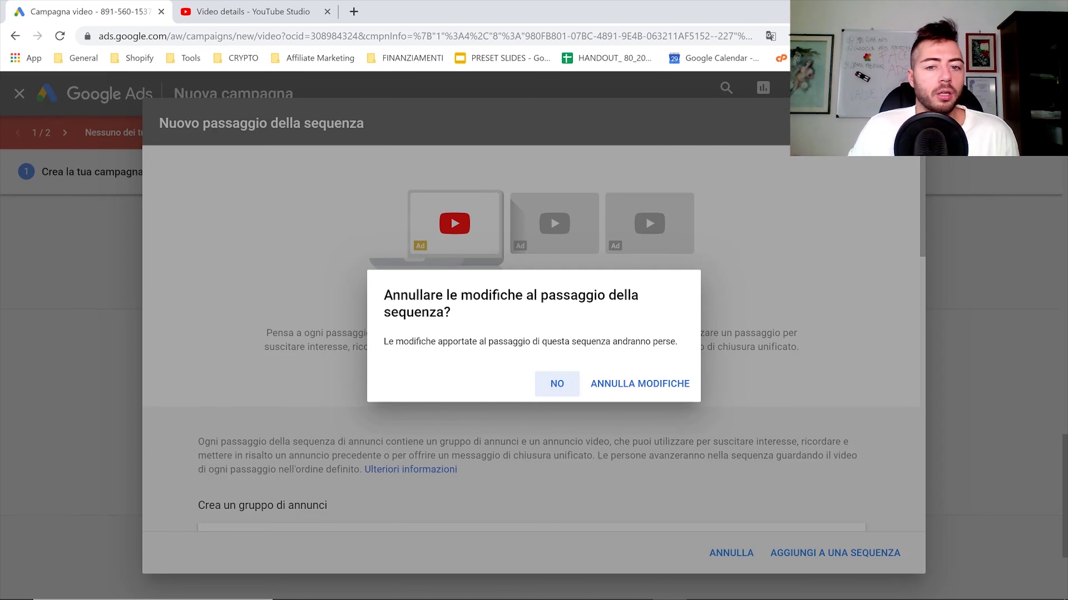
left_click(646, 386)
scroll(427, 320, "up", 10)
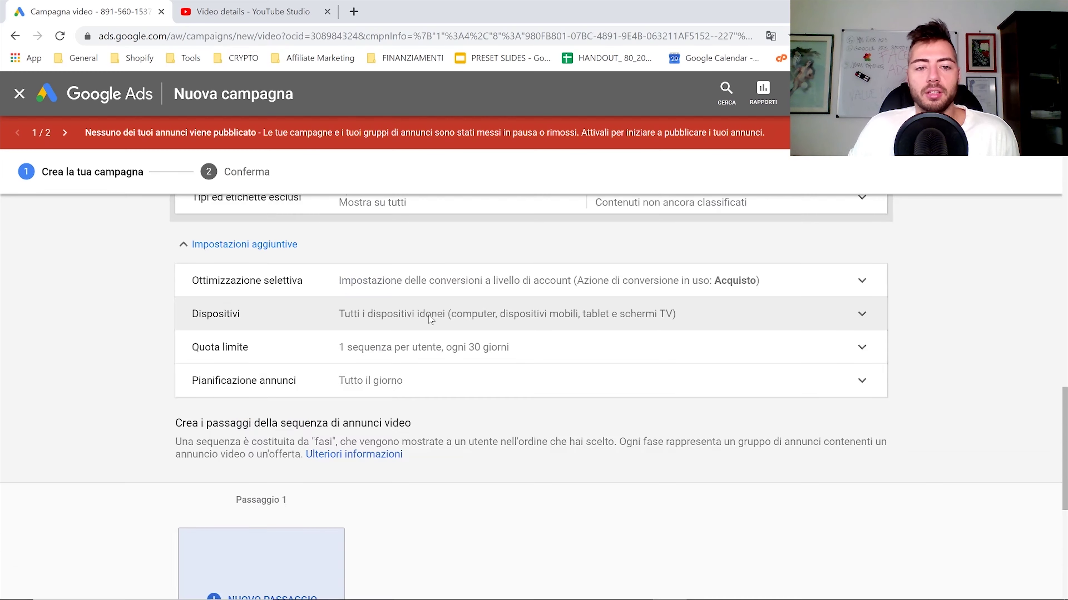
scroll(500, 383, "down", 6)
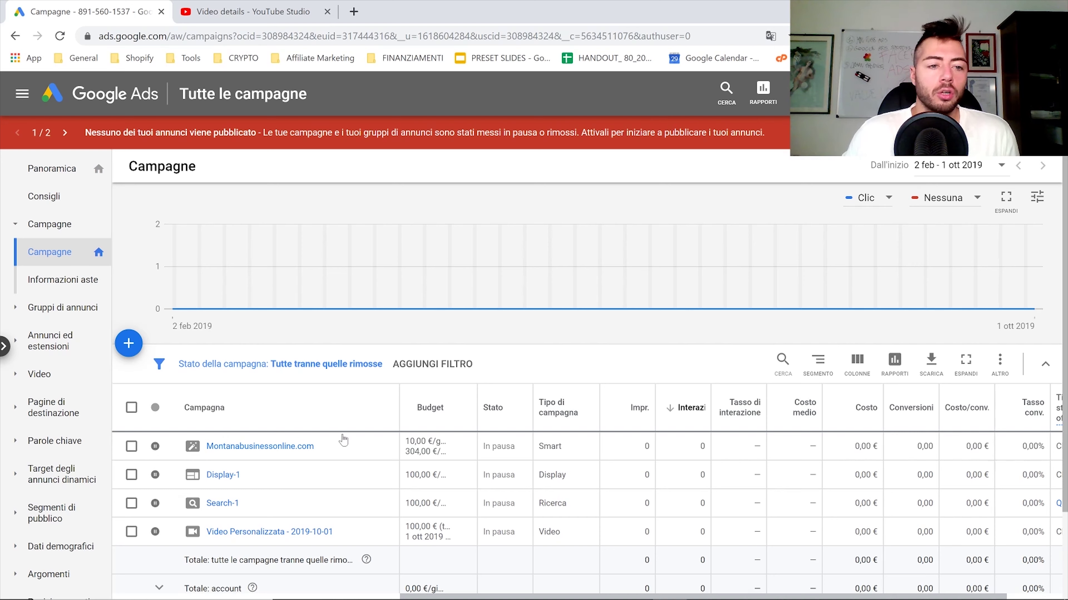
Step: Start a new campaign without an objective, choose the Video type and review its available subtypes down to Shopping
left_click(129, 343)
left_click(198, 394)
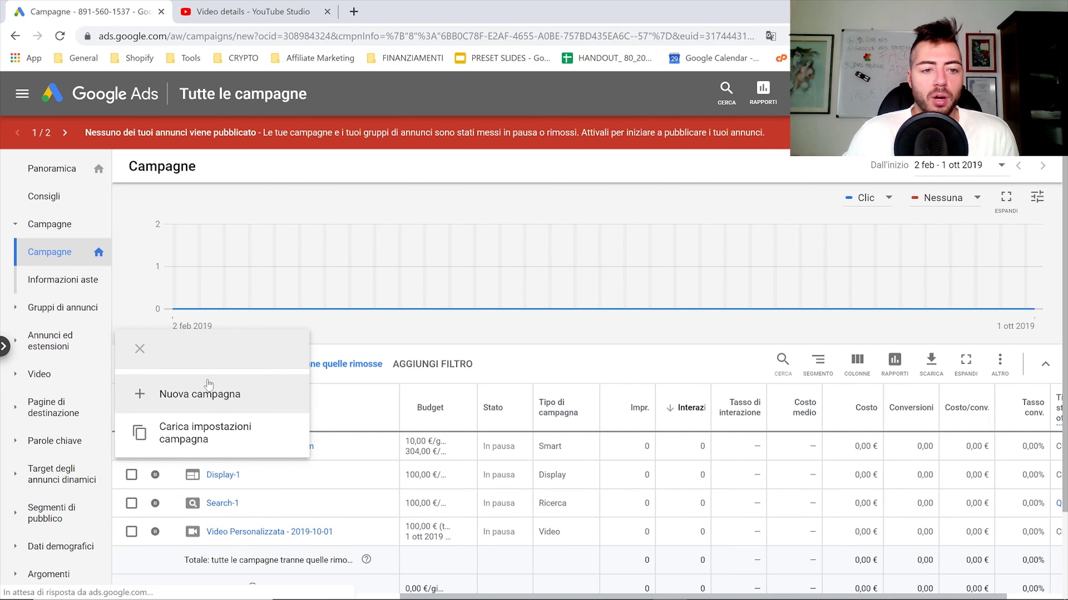
left_click(587, 382)
left_click(794, 362)
scroll(569, 345, "down", 8)
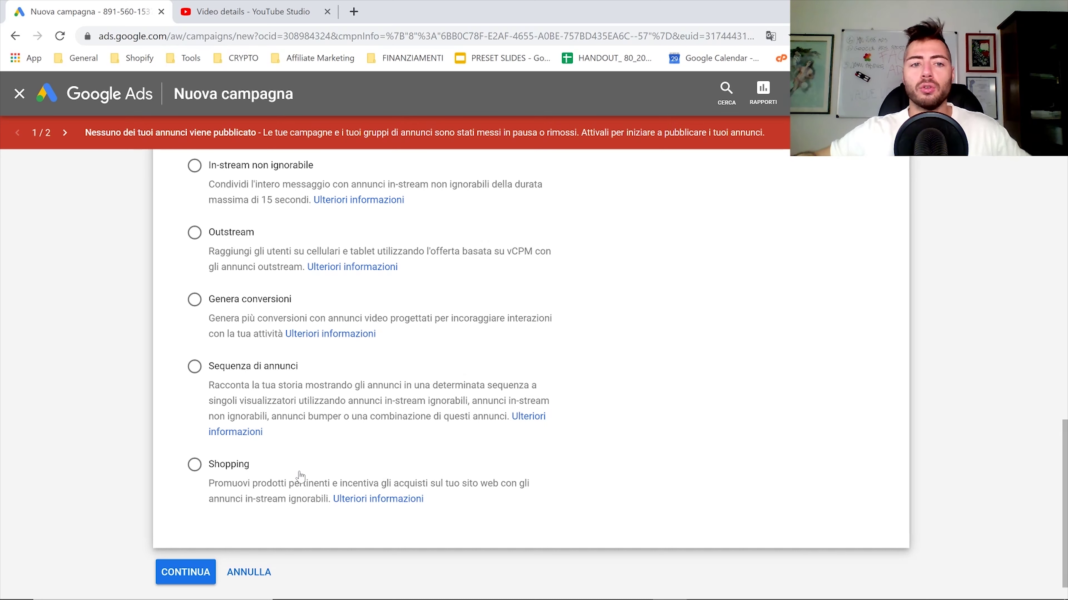
scroll(235, 389, "up", 15)
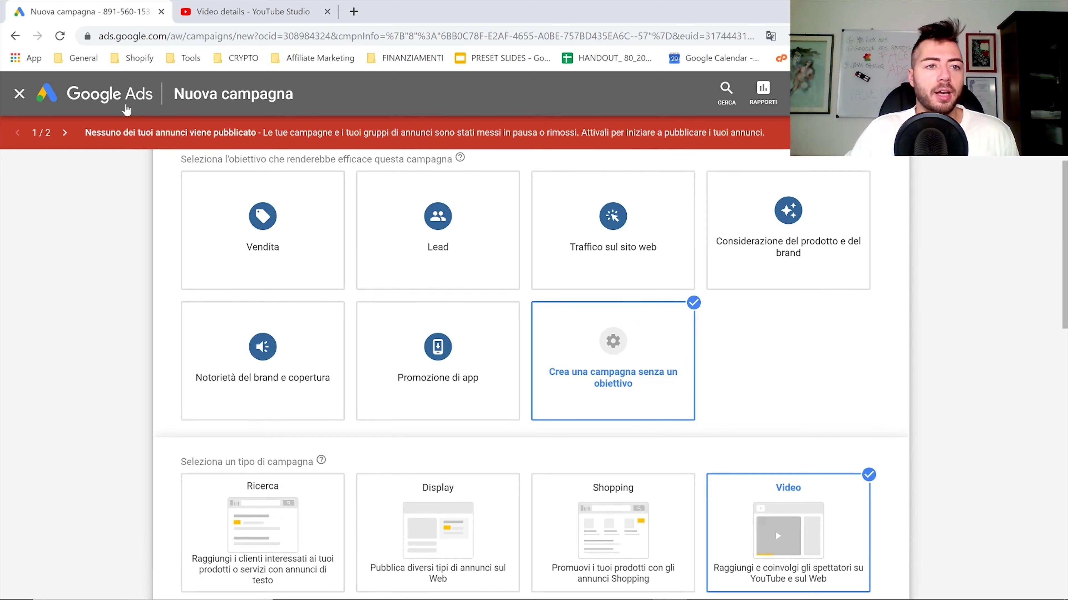